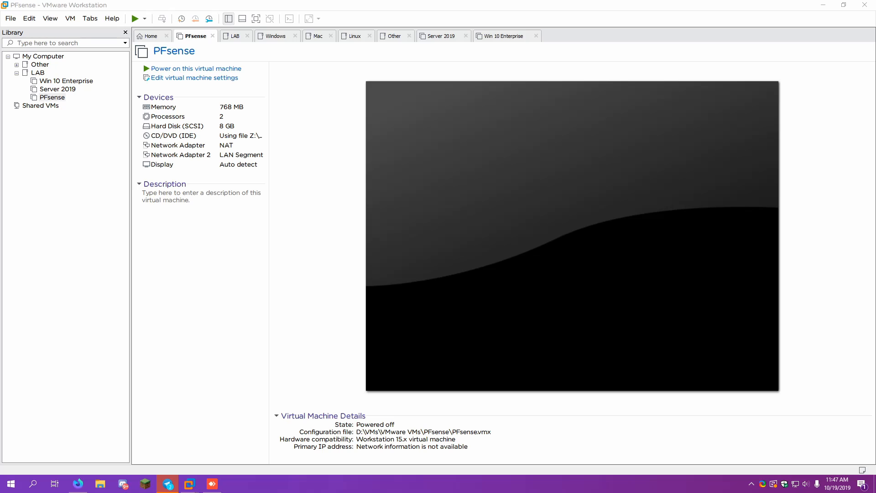
Power on the PFsense VM and allow VMware through the firewall on private networks
{"action": "left_click", "coordinate": [215, 69]}
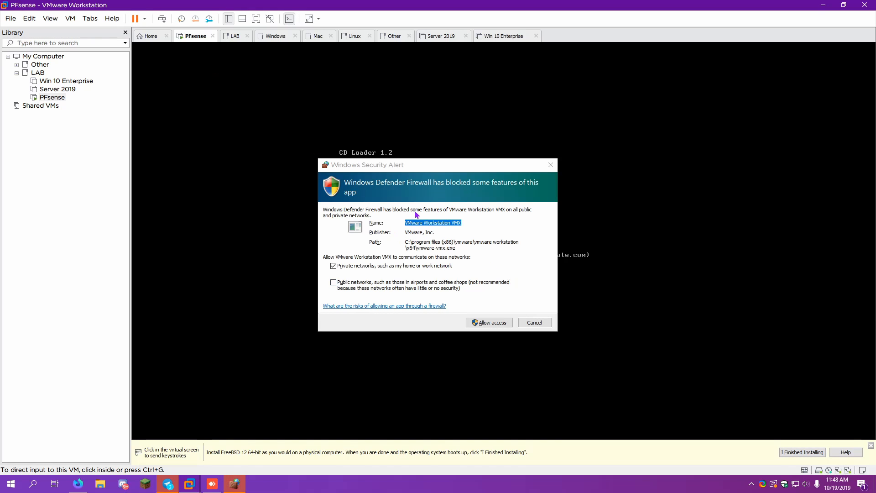
{"action": "left_click", "coordinate": [482, 323]}
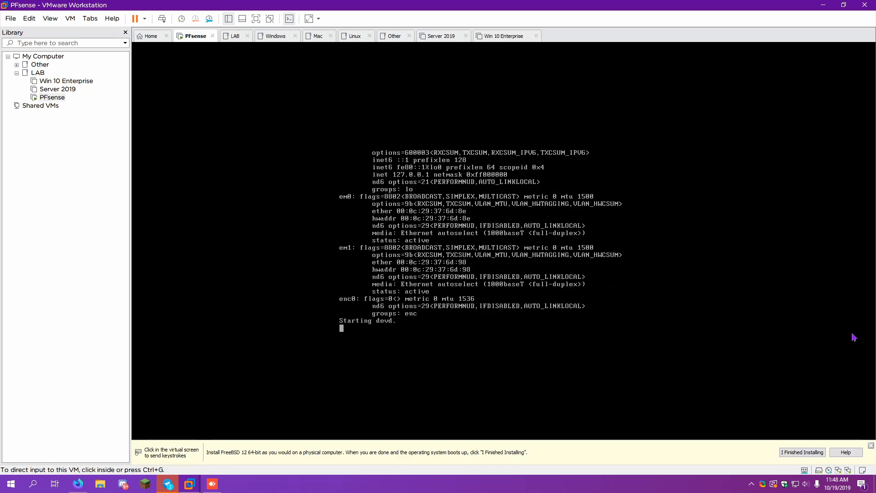
Accept the pfSense copyright notice and start the install with the default US keymap
{"action": "key", "text": "Return"}
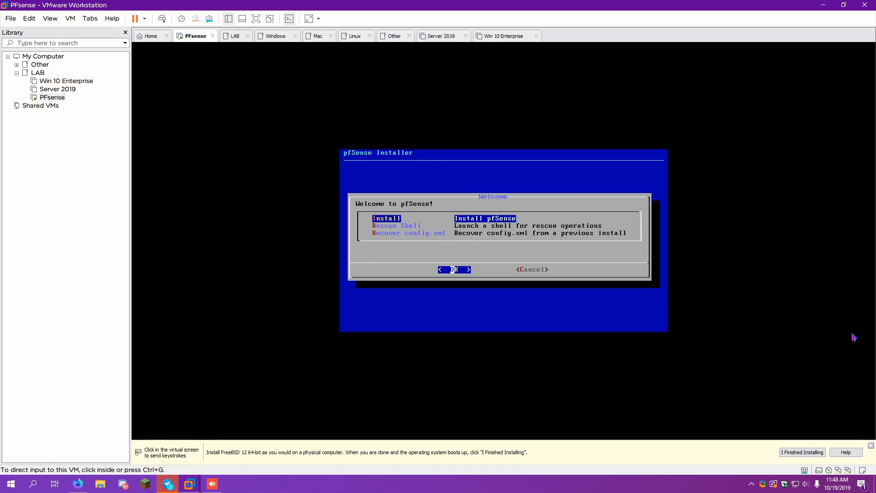
{"action": "key", "text": "Return"}
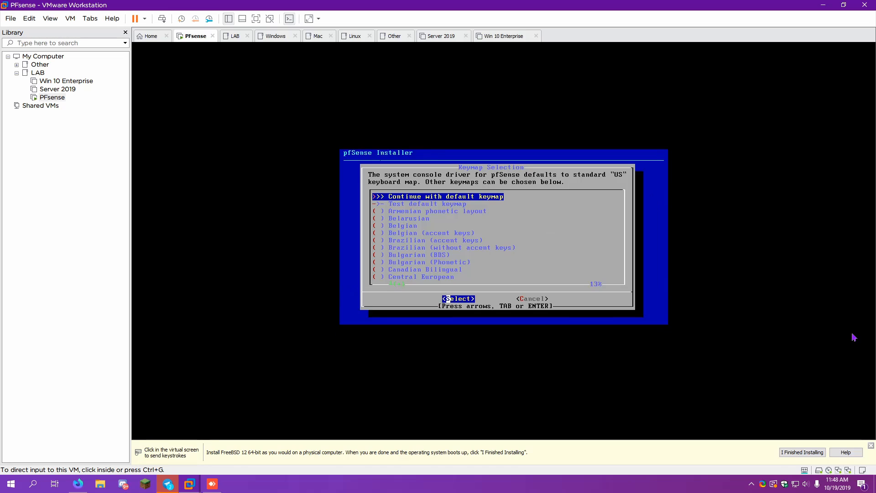
{"action": "key", "text": "Down"}
{"action": "key", "text": "Down"}
{"action": "key", "text": "Down"}
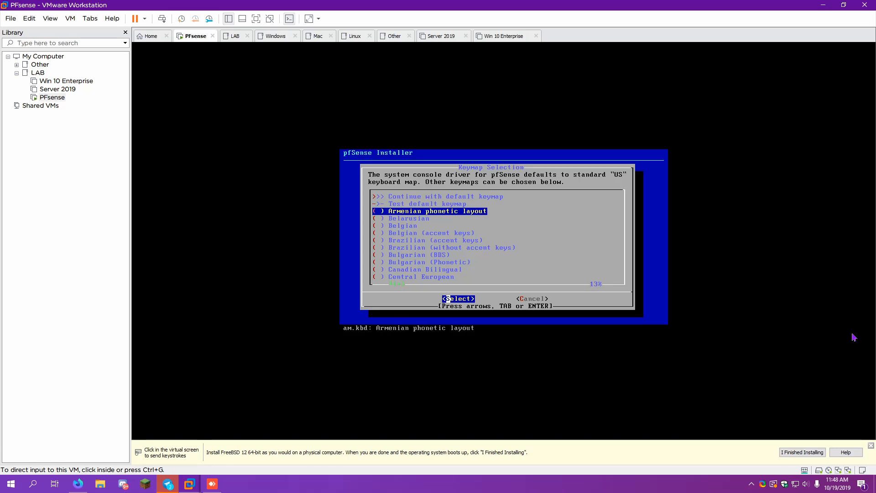
{"action": "key", "text": "Up"}
{"action": "key", "text": "Up"}
{"action": "key", "text": "Up"}
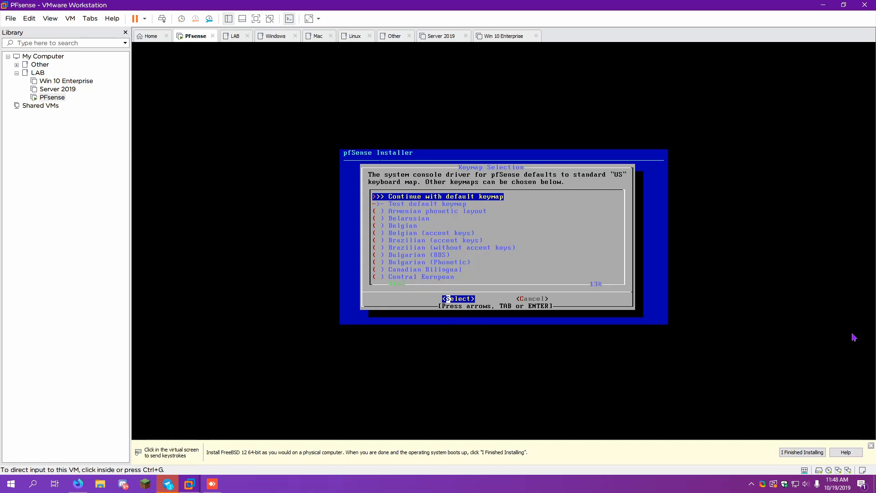
{"action": "key", "text": "Return"}
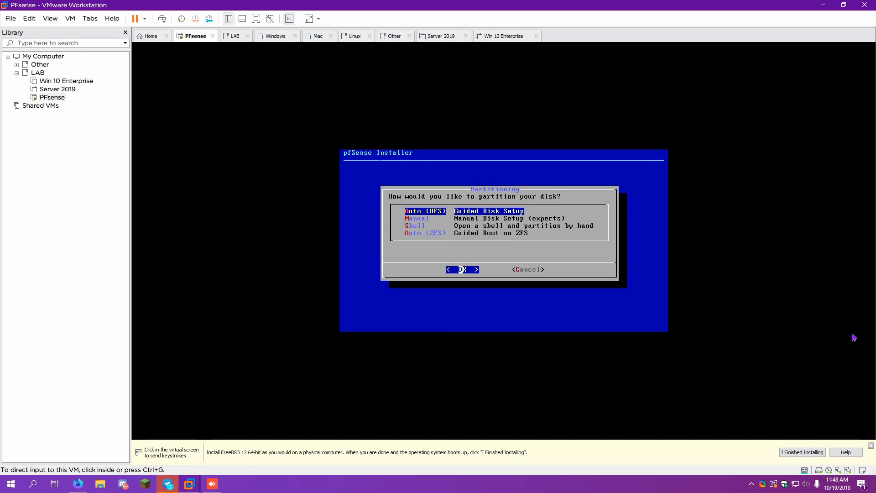
Use Auto (UFS) partitioning, decline the manual shell, and reboot pfSense
{"action": "key", "text": "Return"}
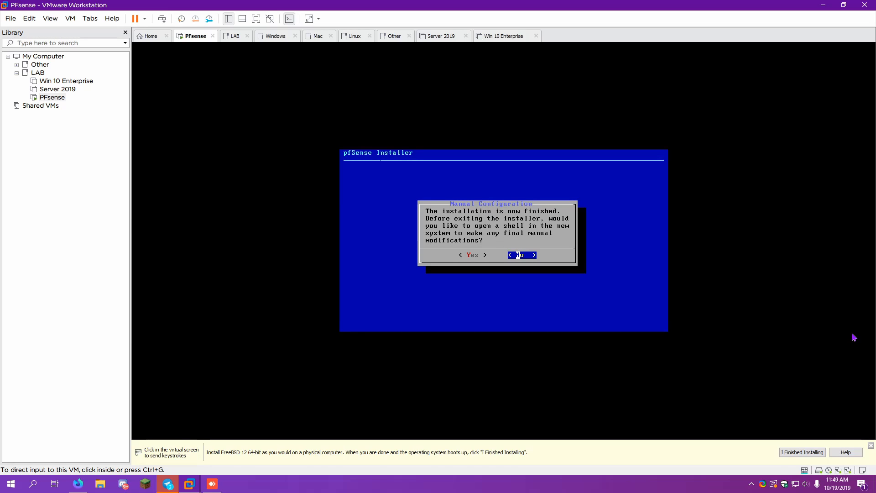
{"action": "key", "text": "Left"}
{"action": "key", "text": "Right"}
{"action": "key", "text": "Return"}
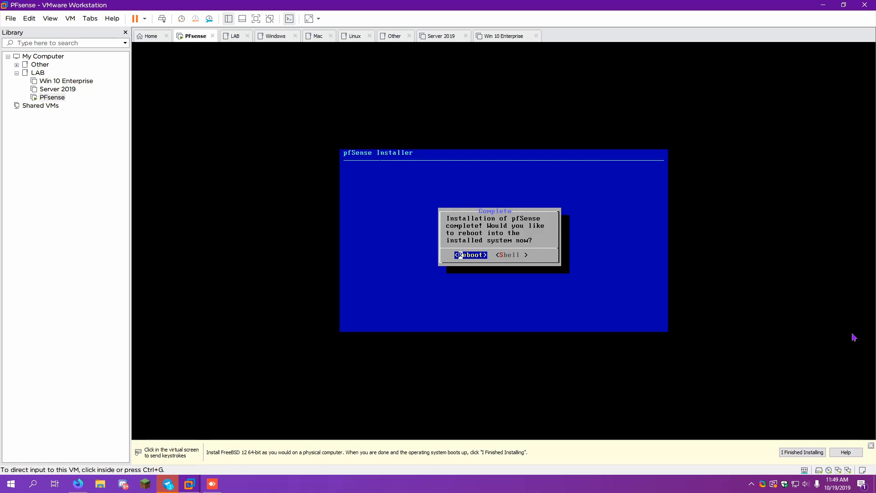
{"action": "key", "text": "Return"}
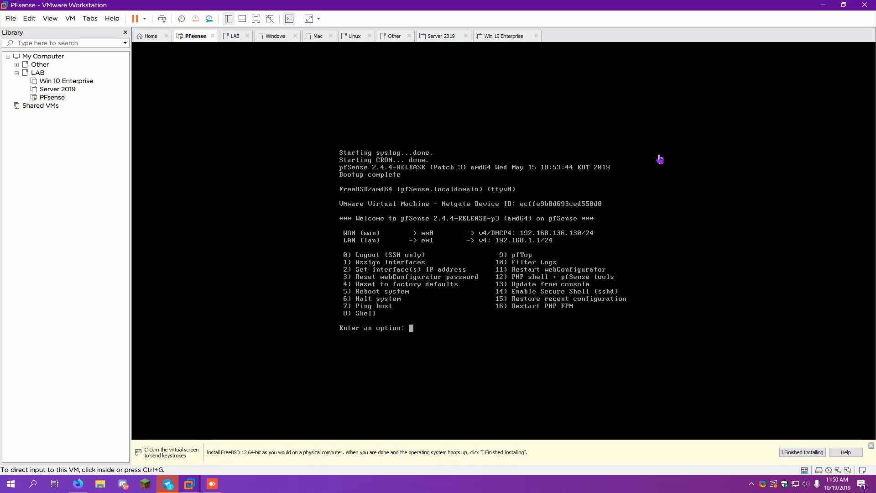
Choose console option 2 to set an interface IP and select the LAN interface (2)
{"action": "type", "text": "2"}
{"action": "key", "text": "Return"}
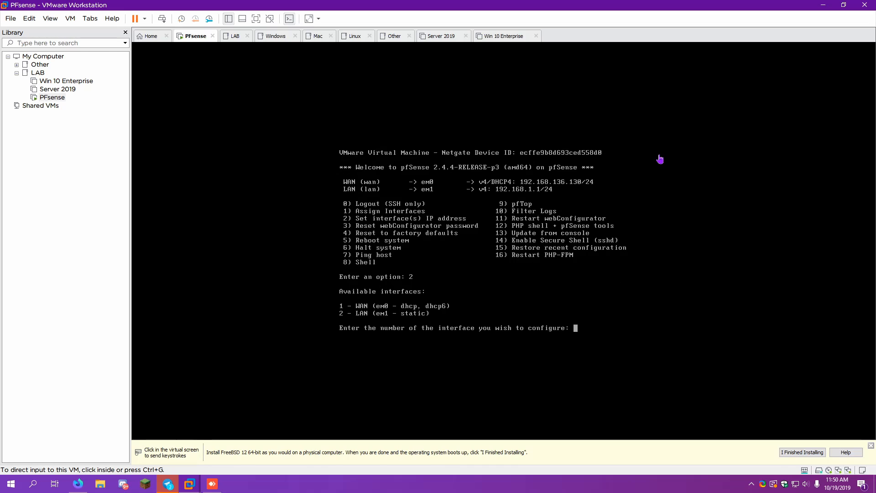
{"action": "type", "text": "2"}
{"action": "key", "text": "Return"}
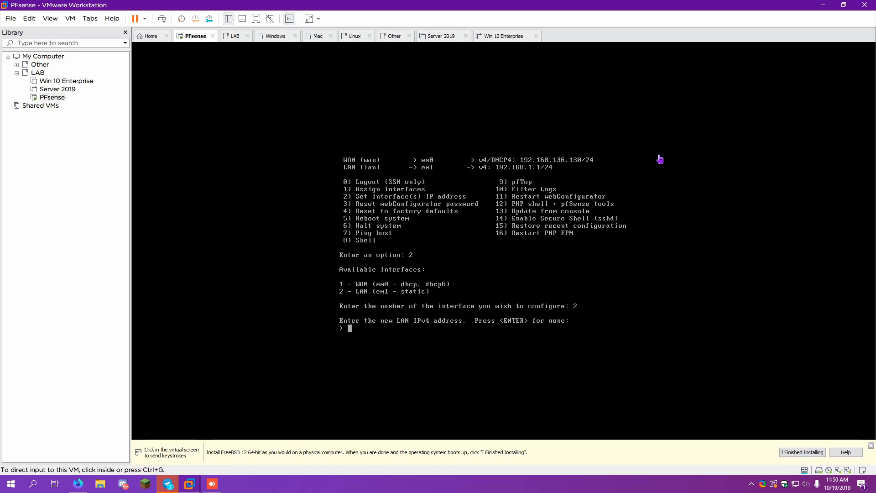
Enter 10.10.0.1 as the LAN address with a 16-bit subnet mask
{"action": "key", "text": "End"}
{"action": "key", "text": "Insert"}
{"action": "key", "text": "Delete"}
{"action": "key", "text": "Insert"}
{"action": "key", "text": "BackSpace"}
{"action": "key", "text": "BackSpace"}
{"action": "key", "text": "BackSpace"}
{"action": "key", "text": "BackSpace"}
{"action": "key", "text": "BackSpace"}
{"action": "key", "text": "BackSpace"}
{"action": "key", "text": "BackSpace"}
{"action": "key", "text": "BackSpace"}
{"action": "key", "text": "BackSpace"}
{"action": "key", "text": "BackSpace"}
{"action": "type", "text": "10.0.0.1"}
{"action": "key", "text": "BackSpace"}
{"action": "key", "text": "BackSpace"}
{"action": "key", "text": "BackSpace"}
{"action": "key", "text": "BackSpace"}
{"action": "key", "text": "BackSpace"}
{"action": "key", "text": "BackSpace"}
{"action": "type", "text": ".10.0.1"}
{"action": "key", "text": "Return"}
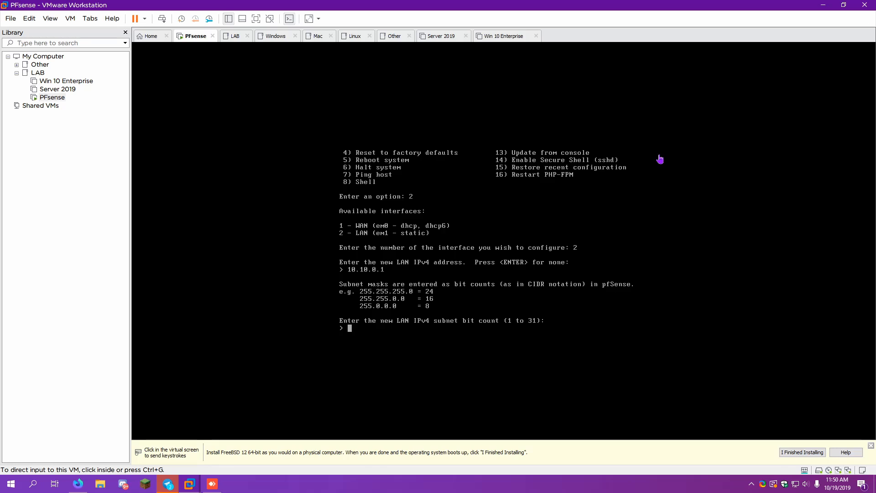
{"action": "type", "text": "16"}
{"action": "key", "text": "Return"}
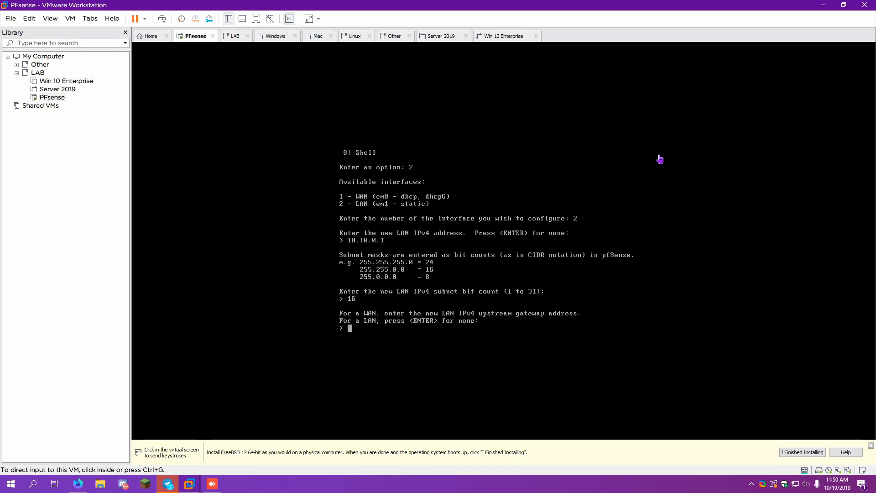
Leave gateway and IPv6 empty, decline LAN DHCP, and keep HTTPS for the webConfigurator
{"action": "key", "text": "Return"}
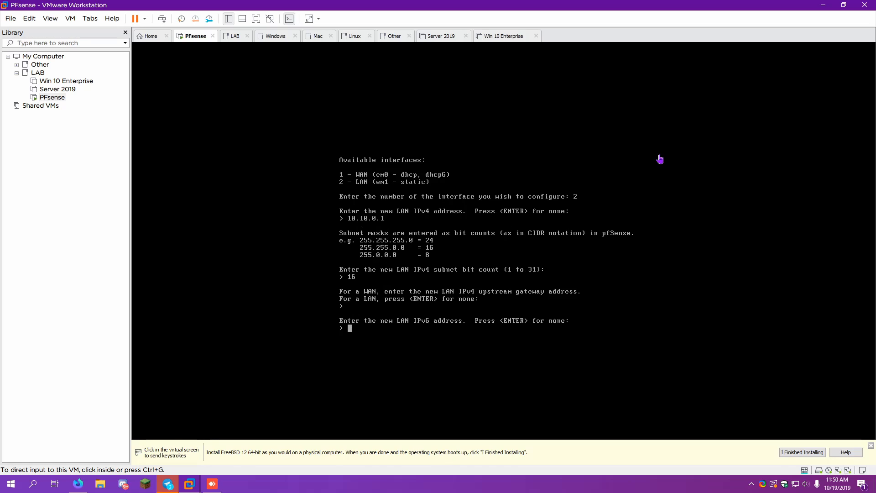
{"action": "key", "text": "Return"}
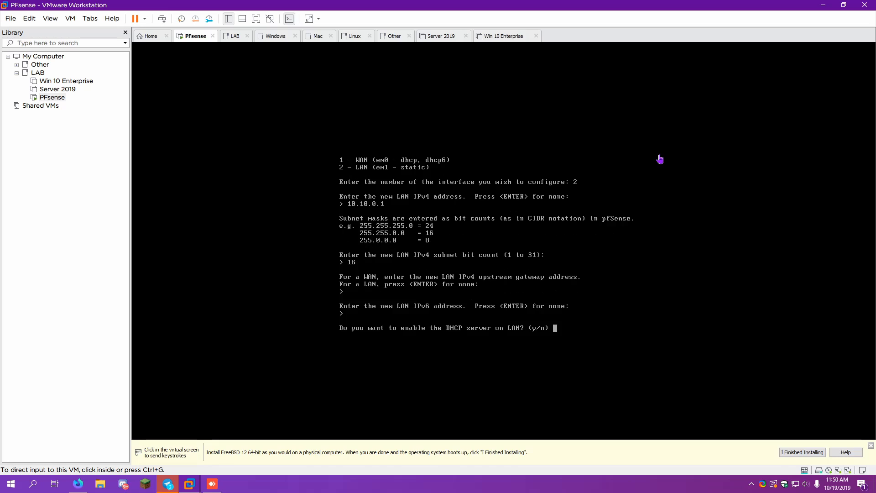
{"action": "type", "text": "n"}
{"action": "key", "text": "Return"}
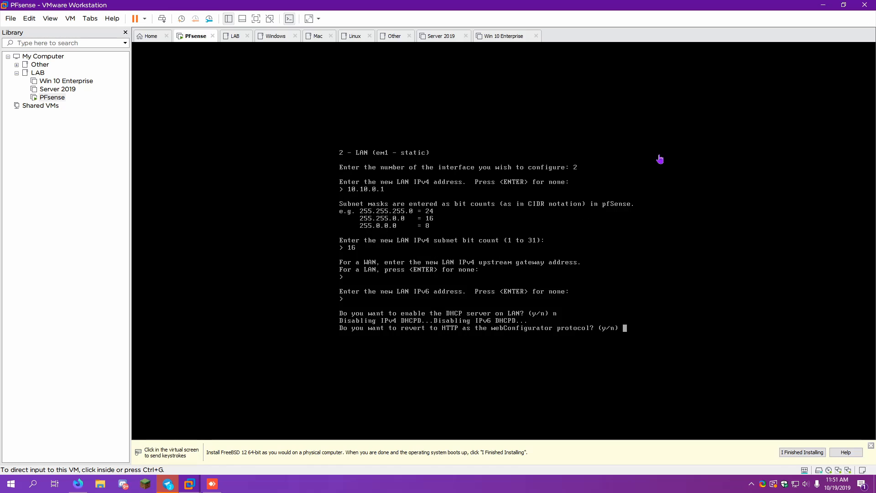
{"action": "key", "text": "Return"}
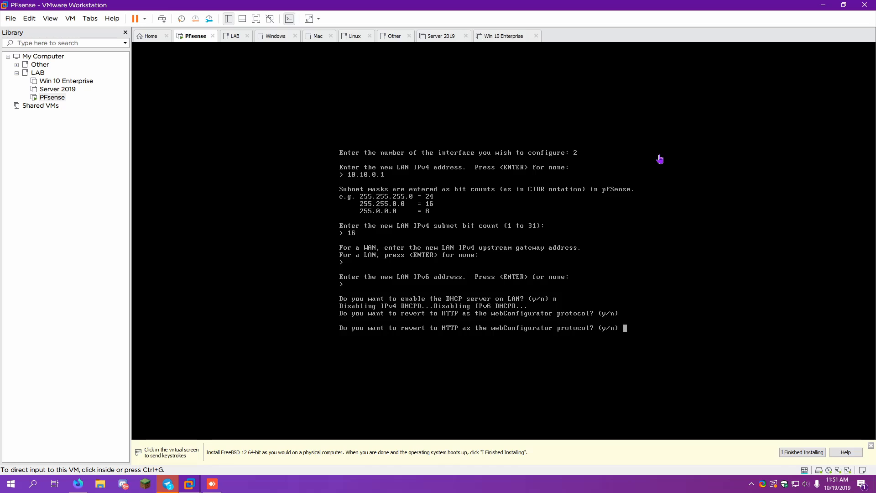
{"action": "type", "text": "n"}
{"action": "key", "text": "Return"}
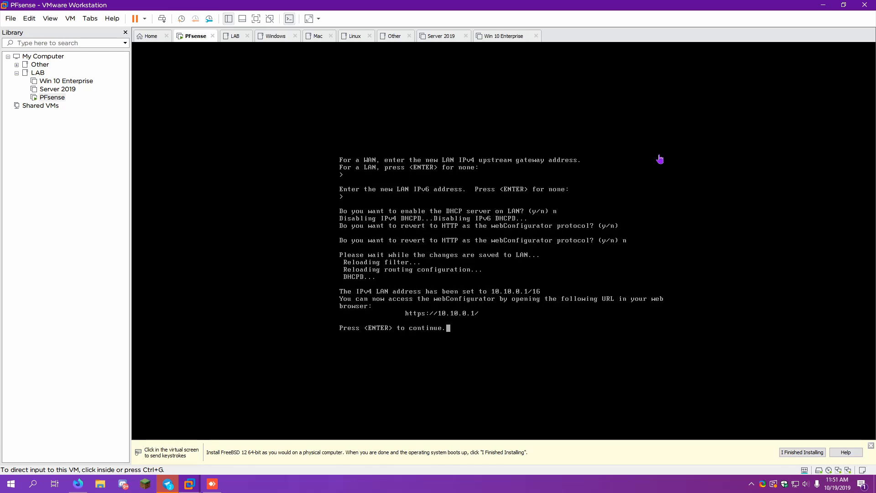
{"action": "key", "text": "Return"}
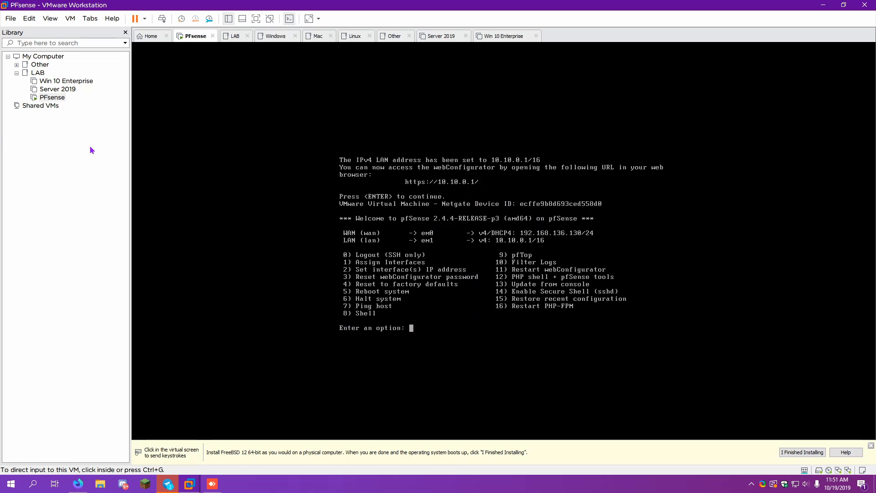
Power on the Server 2019 VM and boot it from its DVD into Windows Setup
{"action": "left_click", "coordinate": [69, 90]}
{"action": "double_click", "coordinate": [69, 90]}
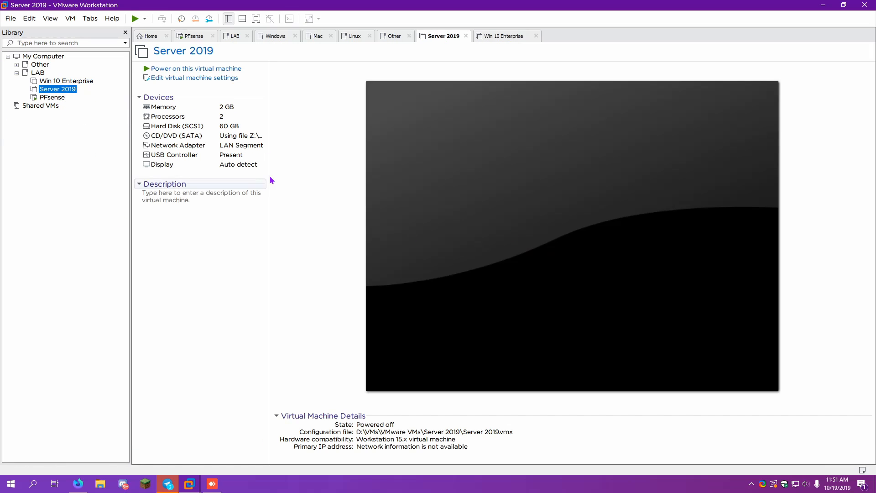
{"action": "left_click", "coordinate": [201, 69]}
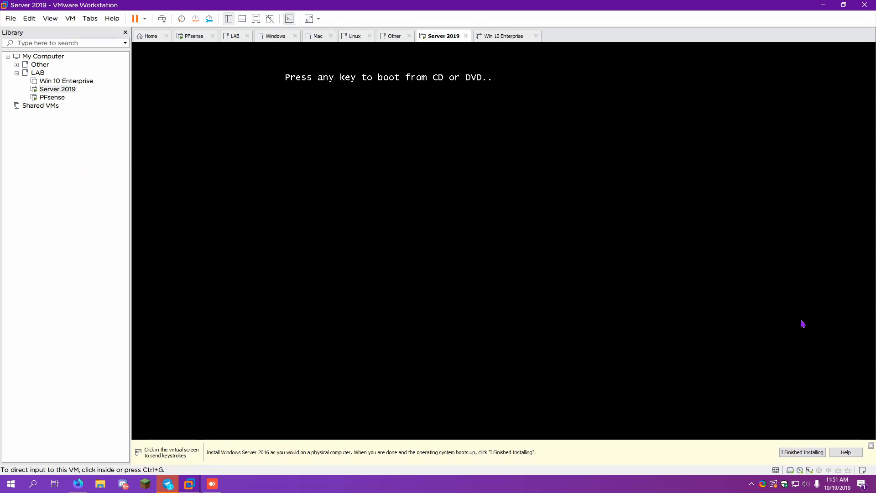
{"action": "left_click", "coordinate": [785, 350]}
{"action": "key", "text": "Return"}
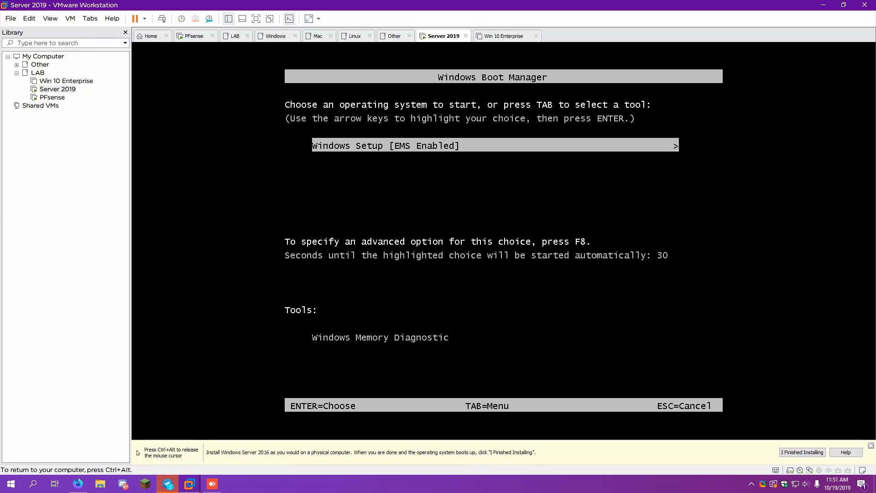
{"action": "key", "text": "Return"}
{"action": "key", "text": "ctrl+alt"}
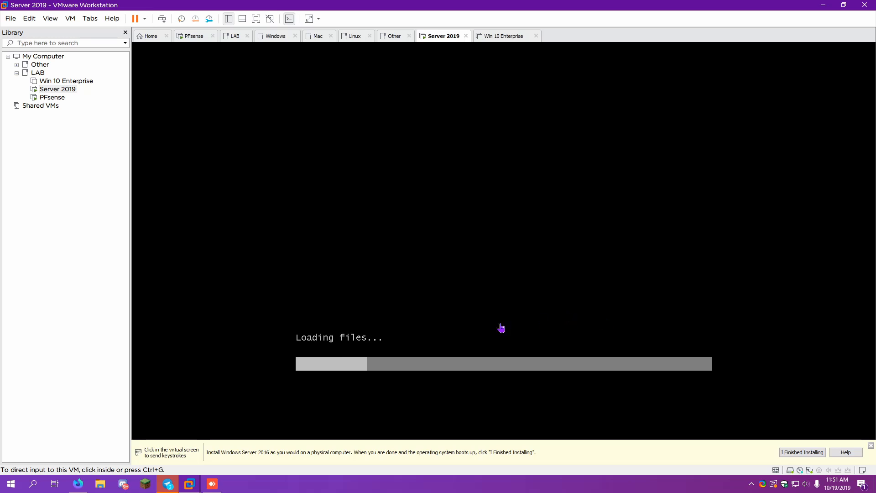
{"action": "left_click", "coordinate": [23, 262]}
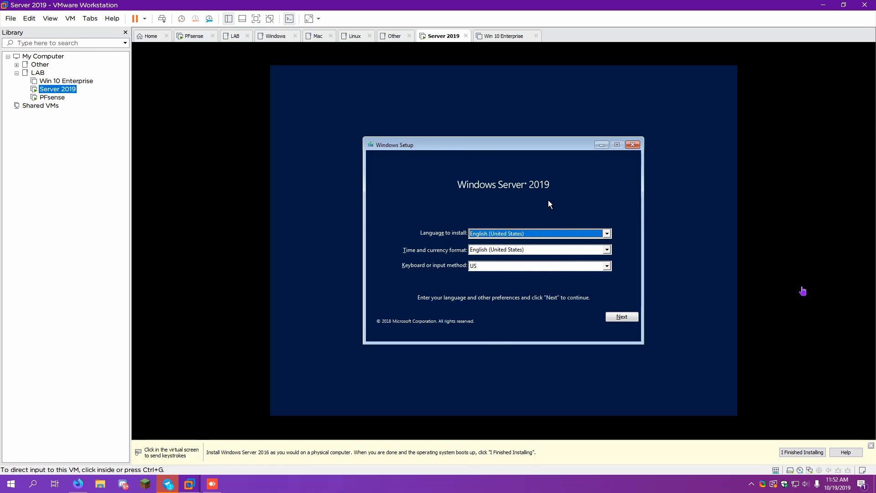
Keep default language settings and choose Windows Server 2019 Standard Evaluation (Desktop Experience)
{"action": "left_click", "coordinate": [609, 318]}
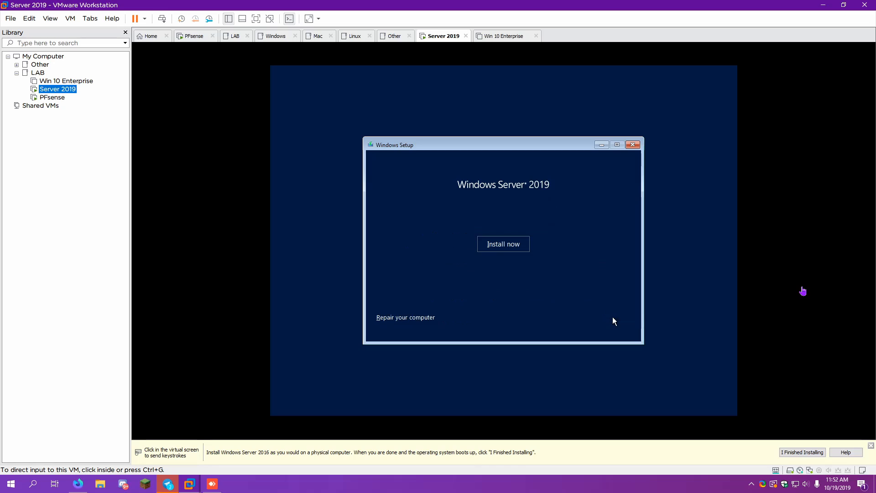
{"action": "left_click", "coordinate": [502, 244]}
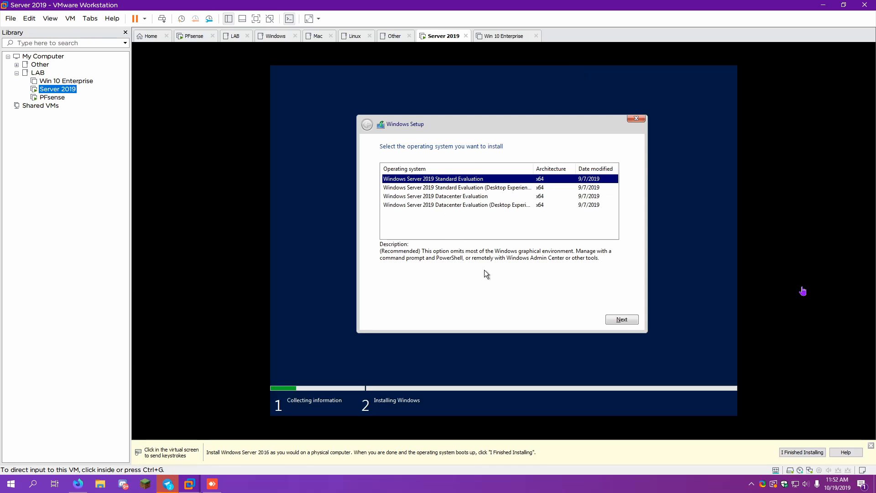
{"action": "double_click", "coordinate": [533, 172]}
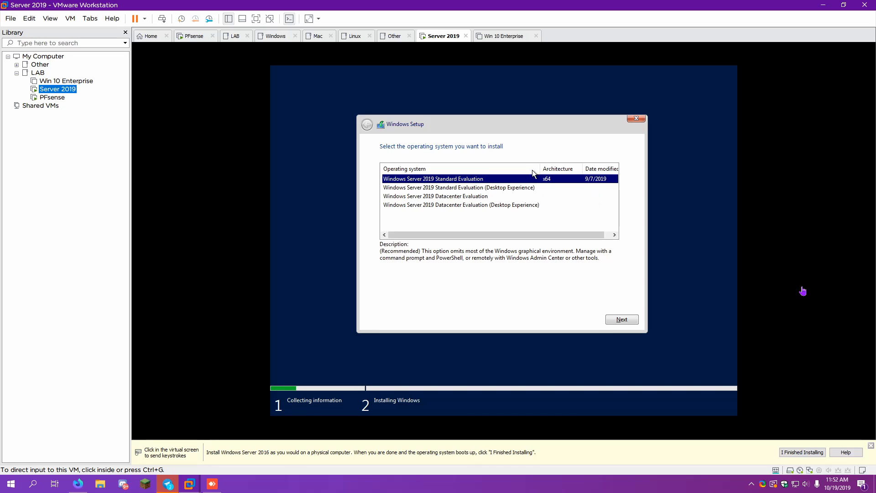
{"action": "left_click", "coordinate": [480, 190]}
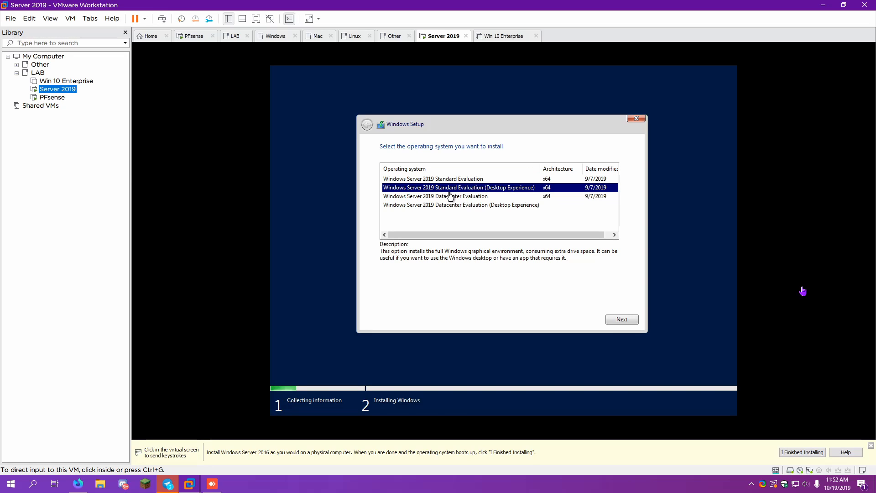
{"action": "left_click", "coordinate": [616, 323]}
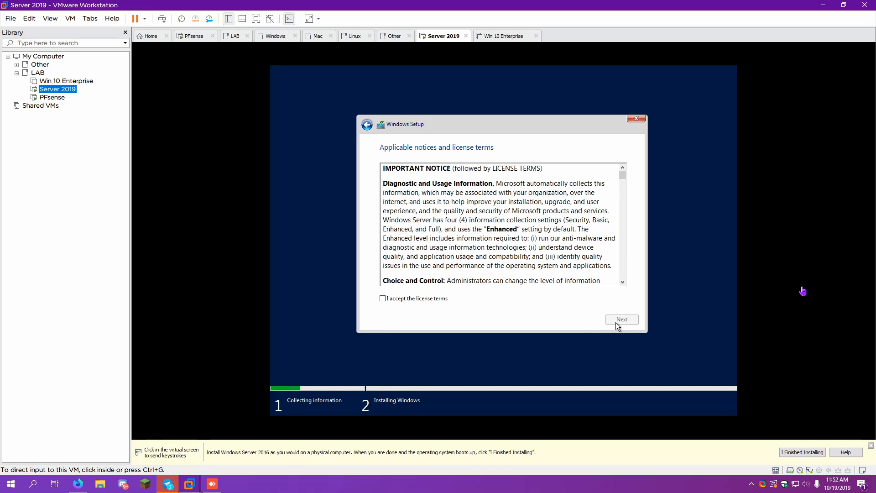
Accept the license, choose Custom install, create a new Drive 0 partition and start installing
{"action": "left_click", "coordinate": [383, 299]}
{"action": "left_click_drag", "start_coordinate": [623, 174], "coordinate": [620, 281]}
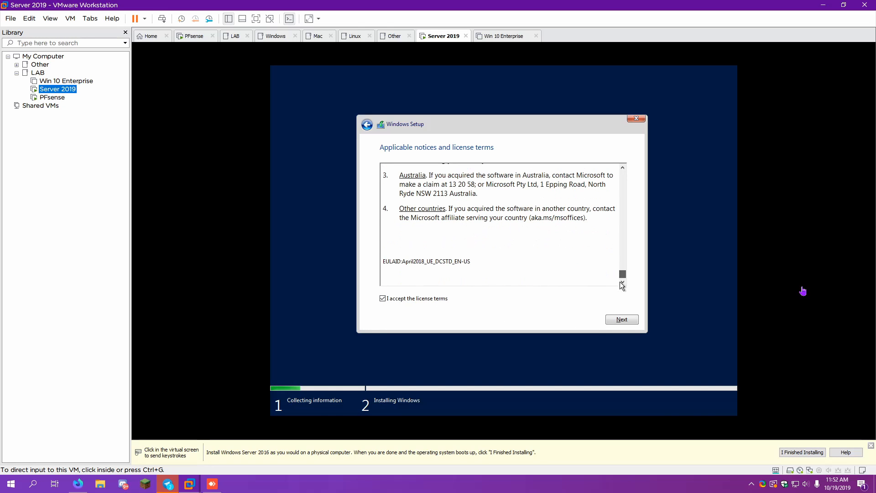
{"action": "left_click", "coordinate": [613, 321]}
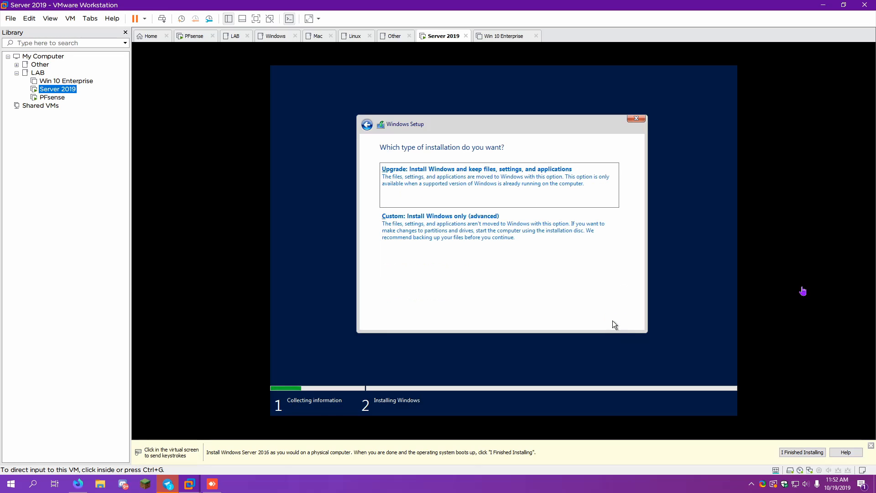
{"action": "left_click", "coordinate": [537, 253]}
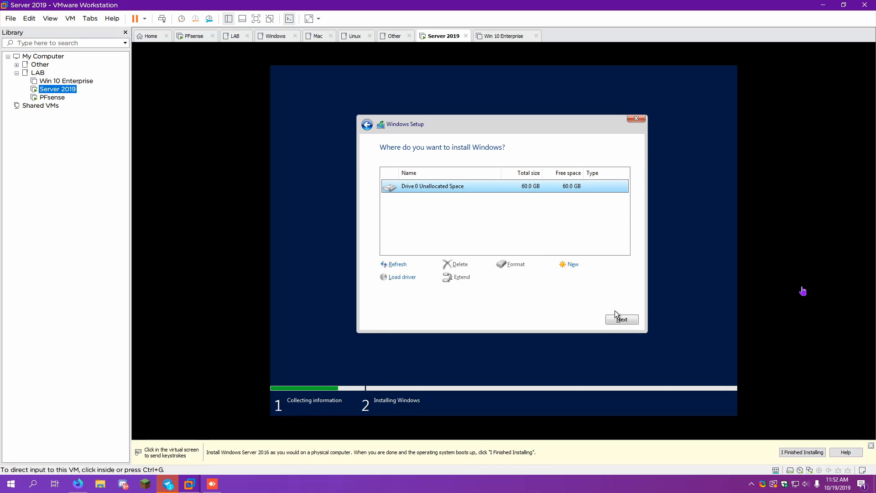
{"action": "left_click", "coordinate": [572, 267]}
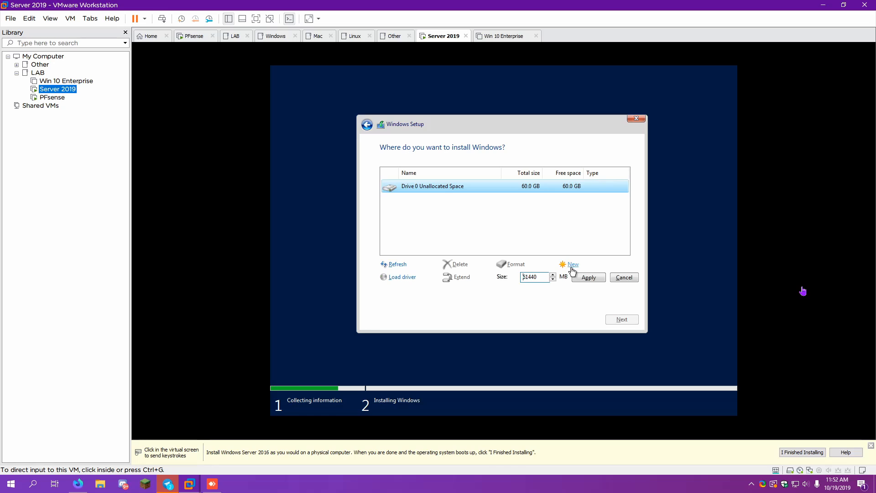
{"action": "left_click", "coordinate": [578, 277]}
{"action": "left_click", "coordinate": [566, 280]}
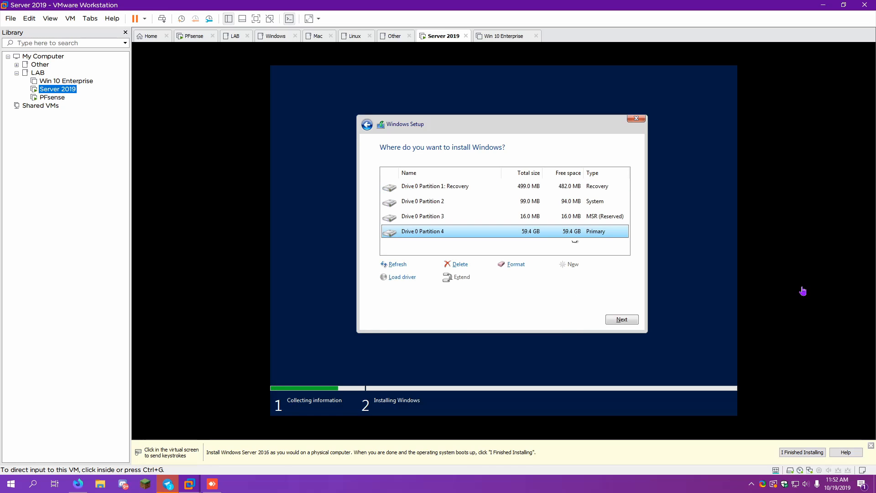
{"action": "left_click", "coordinate": [619, 319]}
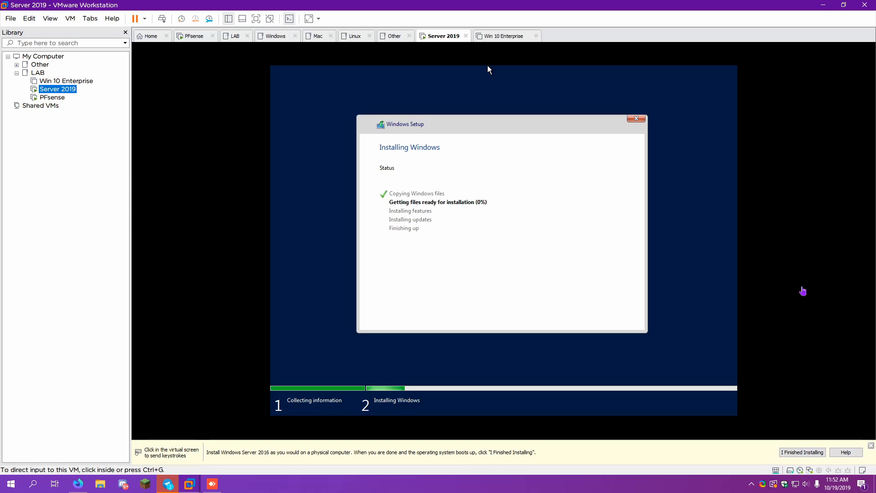
Power on the Win 10 Enterprise VM and boot it from its installation disc
{"action": "left_click", "coordinate": [67, 81]}
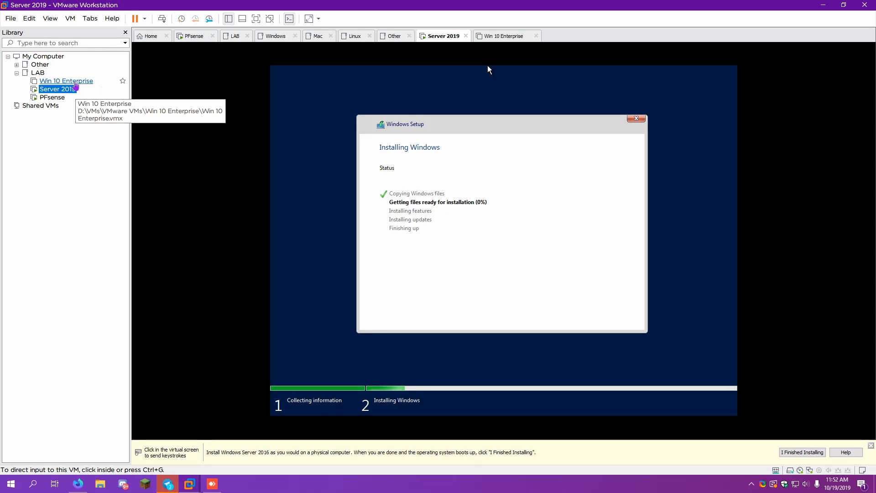
{"action": "left_click", "coordinate": [210, 69]}
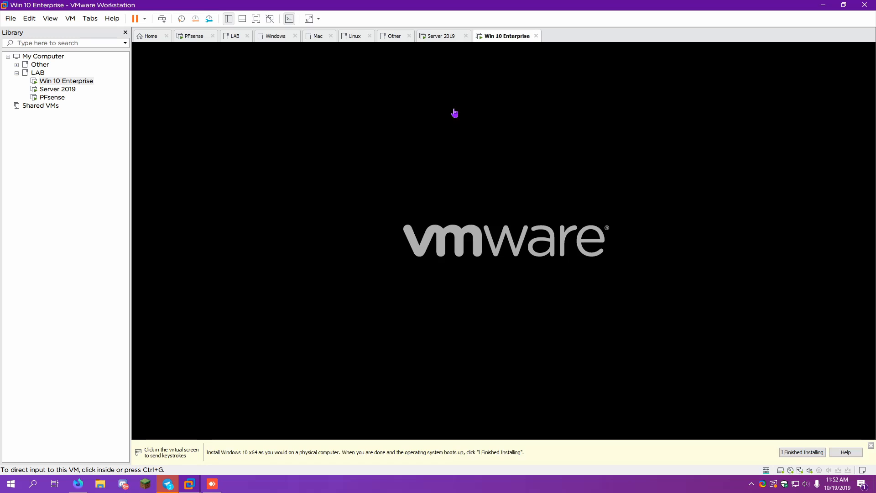
{"action": "left_click", "coordinate": [455, 112]}
{"action": "key", "text": "Return"}
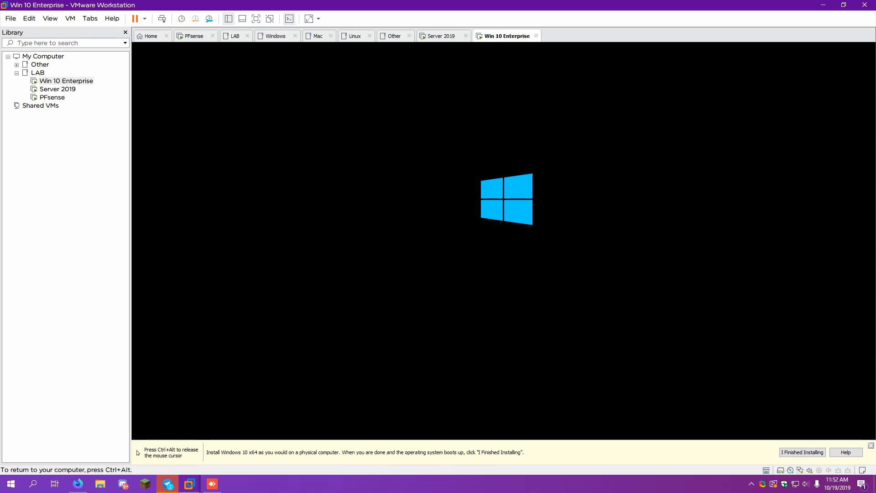
{"action": "key", "text": "ctrl+alt"}
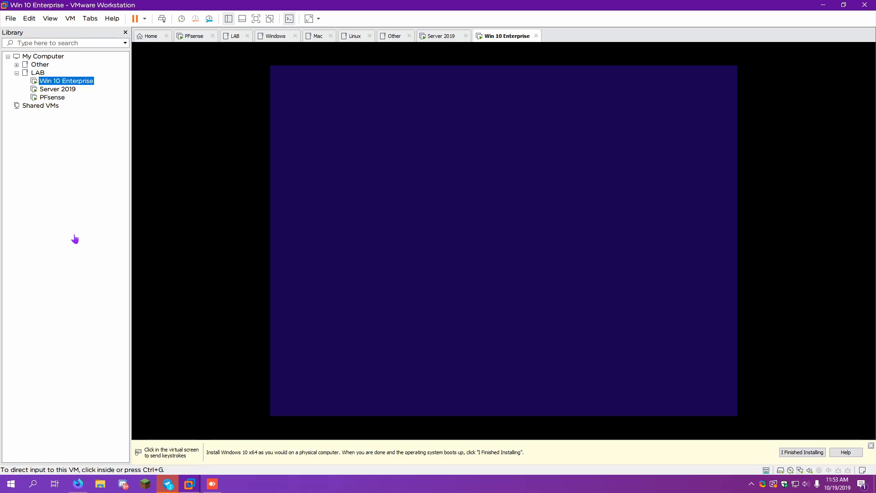
Start the Windows 10 installation and accept the license terms
{"action": "left_click", "coordinate": [511, 184]}
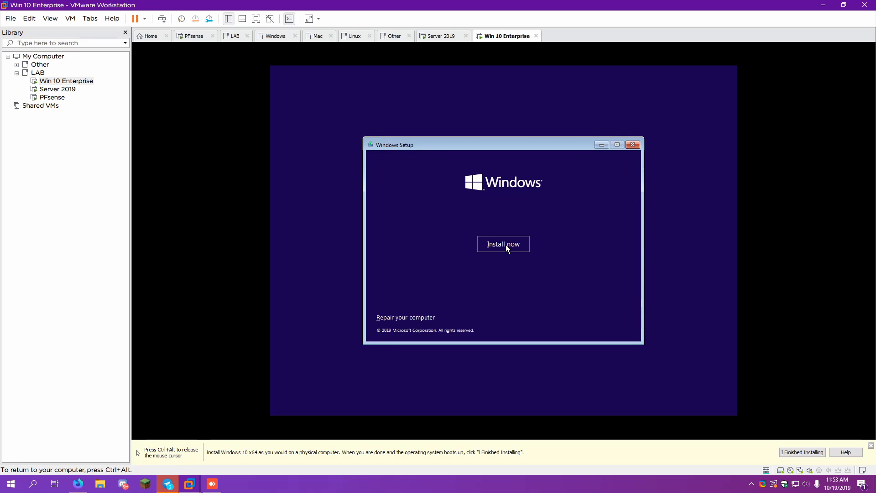
{"action": "left_click", "coordinate": [506, 244]}
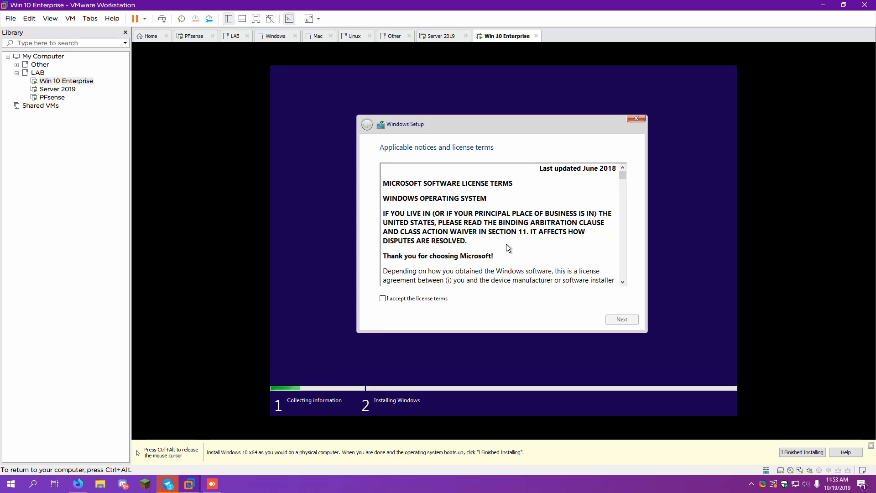
{"action": "left_click", "coordinate": [406, 300]}
{"action": "left_click_drag", "start_coordinate": [624, 176], "coordinate": [625, 279]}
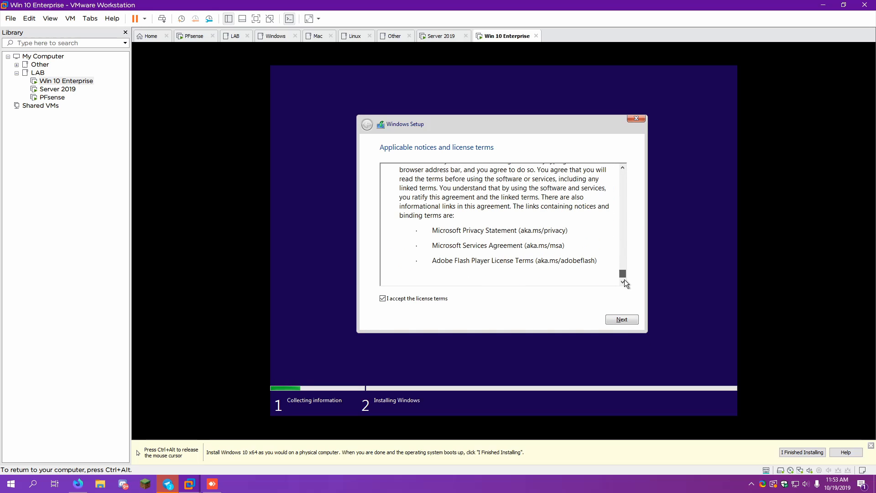
{"action": "left_click", "coordinate": [620, 323]}
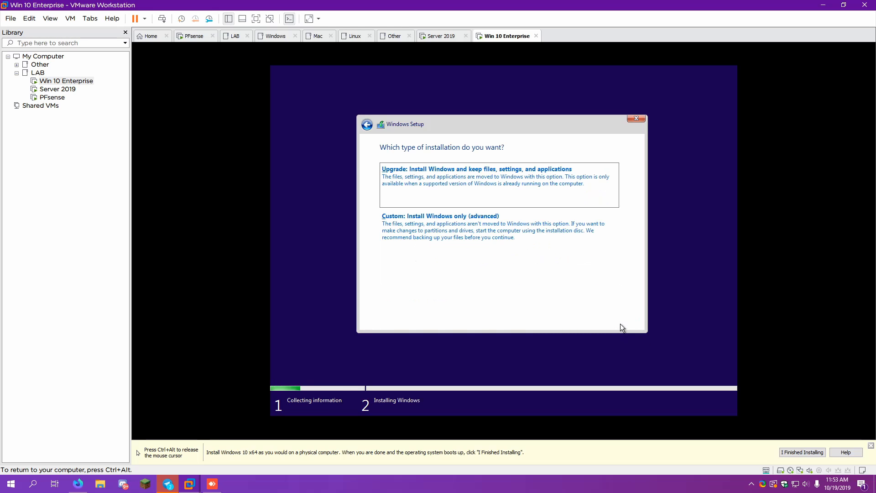
Choose Custom install, create a new Drive 0 partition and begin installing Windows 10
{"action": "left_click", "coordinate": [579, 249]}
{"action": "left_click", "coordinate": [581, 268]}
{"action": "left_click", "coordinate": [588, 279]}
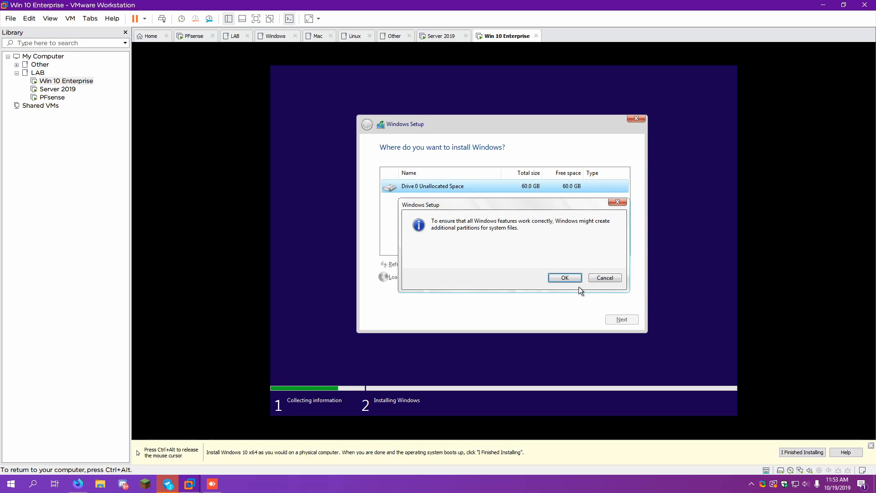
{"action": "left_click", "coordinate": [577, 281]}
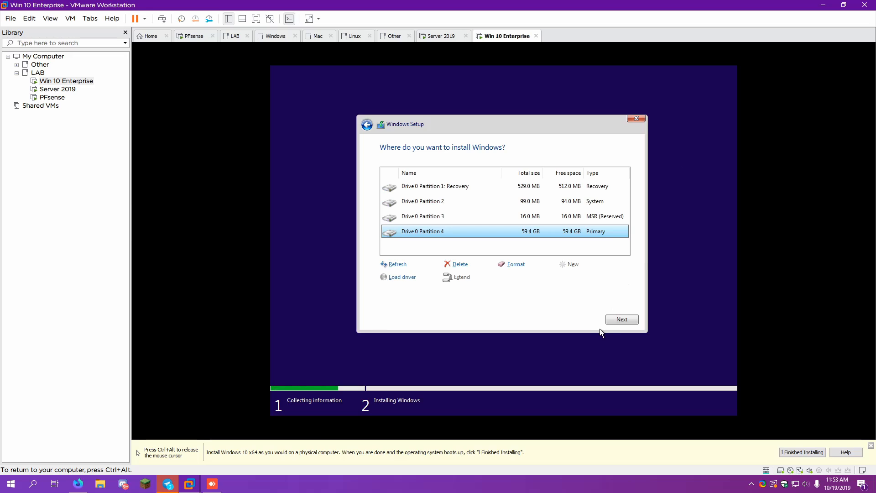
{"action": "left_click", "coordinate": [615, 322]}
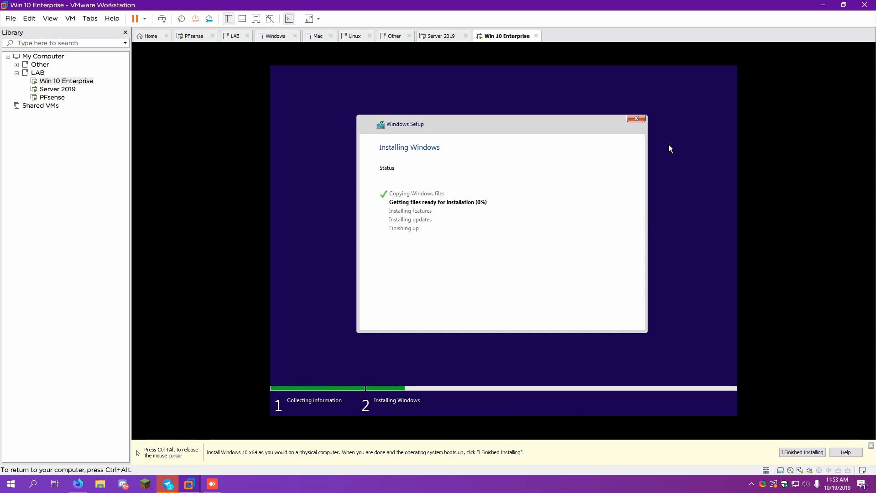
Release input and return to the Server 2019 console to check its progress
{"action": "key", "text": "ctrl+alt"}
{"action": "left_click", "coordinate": [438, 36]}
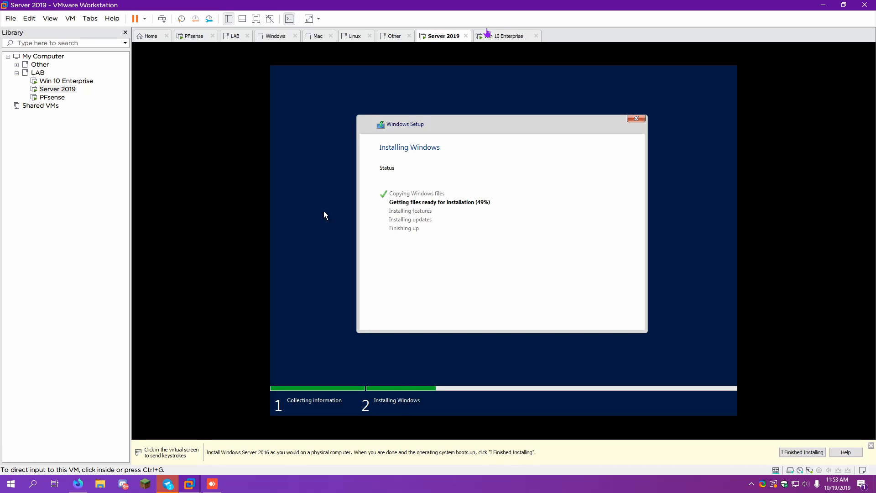
{"action": "left_click", "coordinate": [487, 35]}
{"action": "left_click", "coordinate": [437, 36]}
Open the LAB folder overview and scroll through the live thumbnails of all three VMs
{"action": "left_click", "coordinate": [37, 73]}
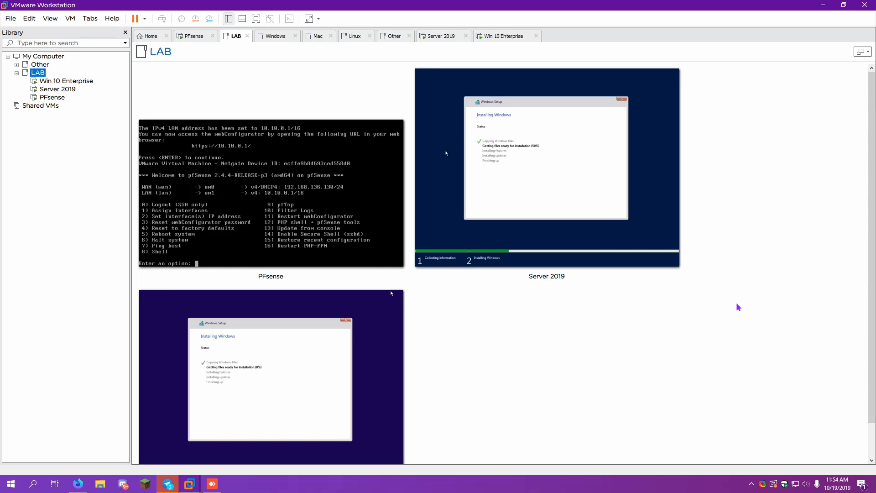
{"action": "scroll", "coordinate": [750, 310], "scroll_direction": "down", "scroll_amount": 1}
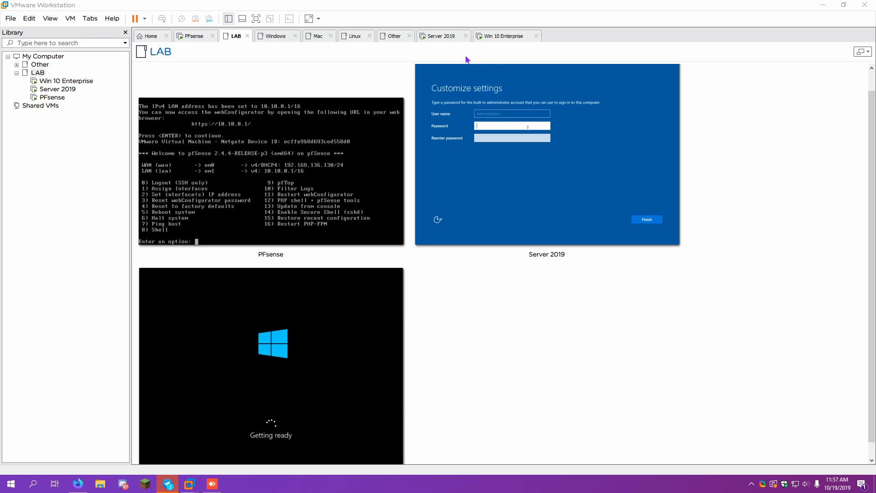
Enter and confirm the Server 2019 Administrator password, verify it, and finish setup
{"action": "left_click", "coordinate": [438, 39]}
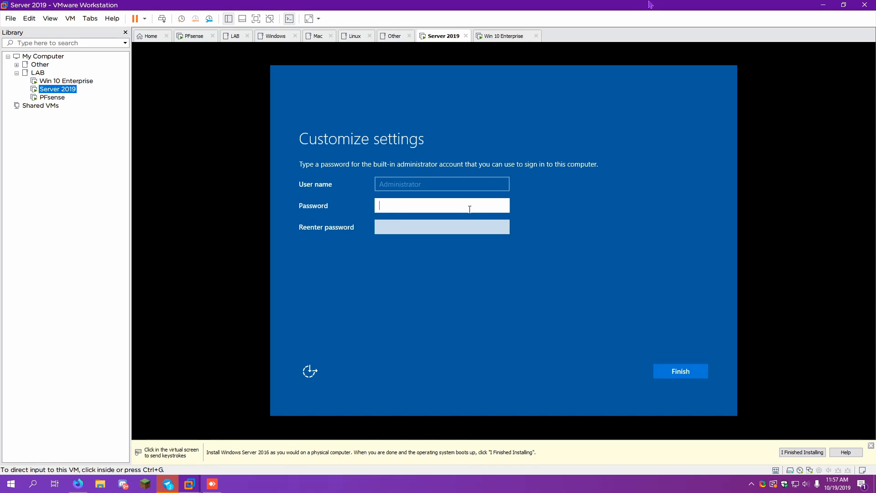
{"action": "type", "text": "Pa"}
{"action": "key", "text": "BackSpace"}
{"action": "key", "text": "BackSpace"}
{"action": "type", "text": "••••••••"}
{"action": "key", "text": "Tab"}
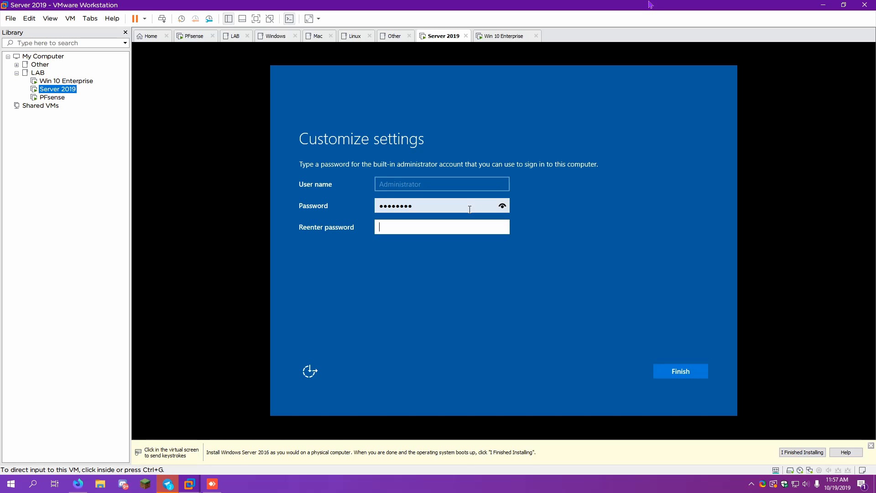
{"action": "type", "text": "••••••••"}
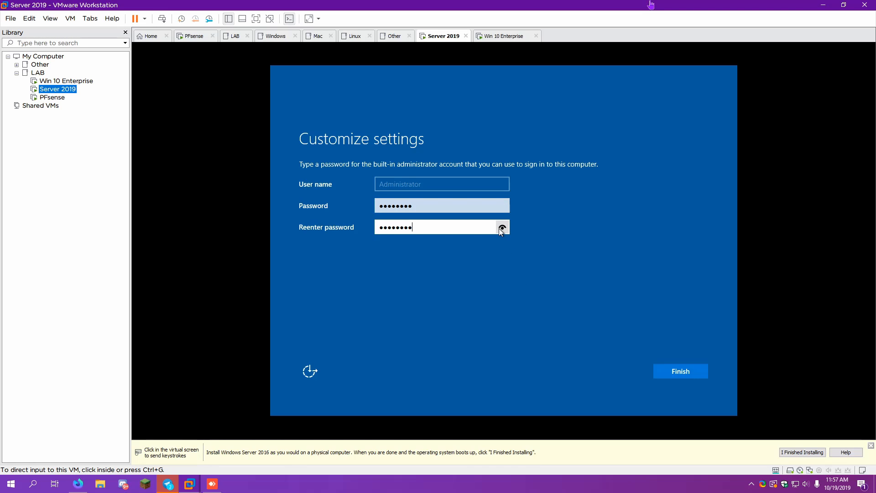
{"action": "left_click", "coordinate": [501, 228]}
{"action": "left_click", "coordinate": [693, 376]}
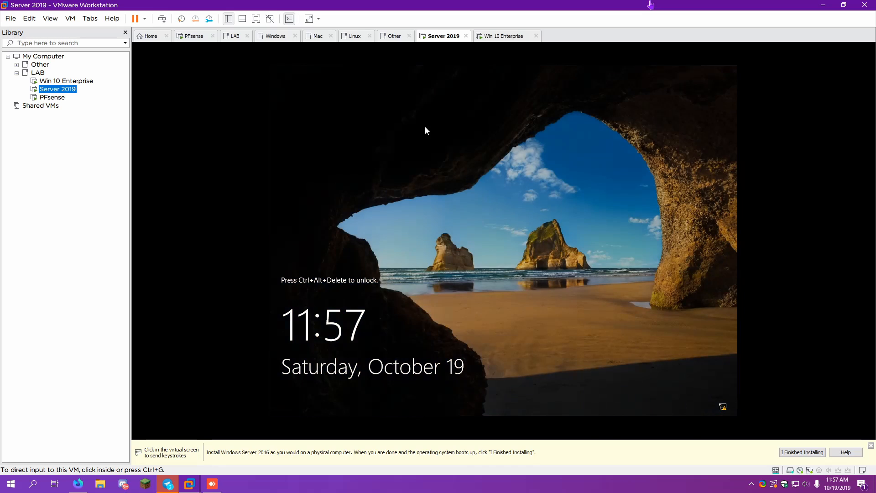
Sign in to Server 2019 as Administrator and permanently dismiss the Windows Admin Center popup
{"action": "key", "text": "ctrl+alt+Insert"}
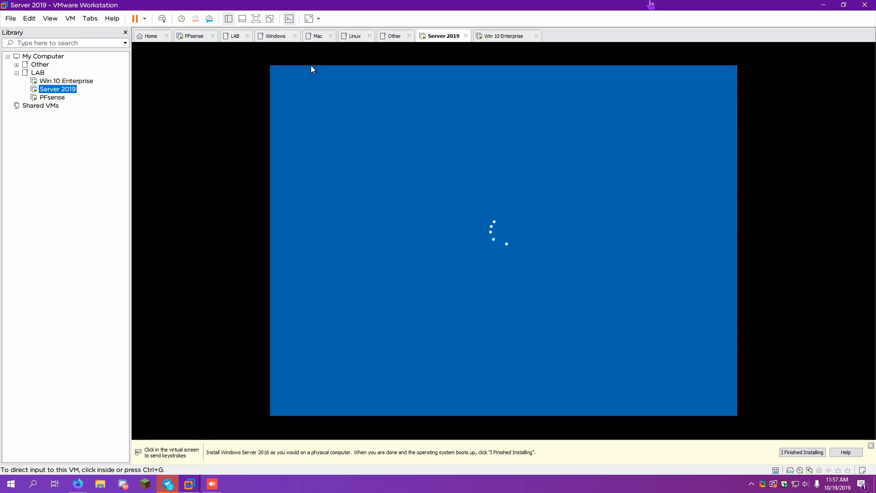
{"action": "type", "text": "P"}
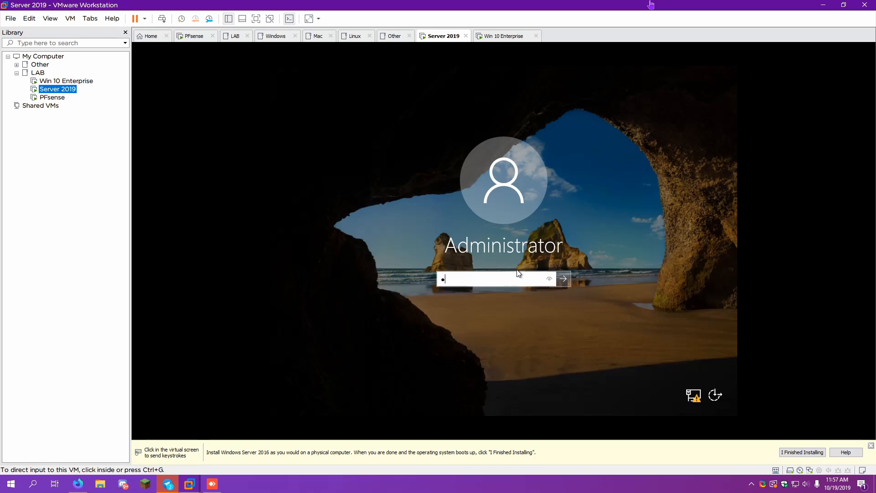
{"action": "key", "text": "BackSpace"}
{"action": "type", "text": "Pa$$w0rd"}
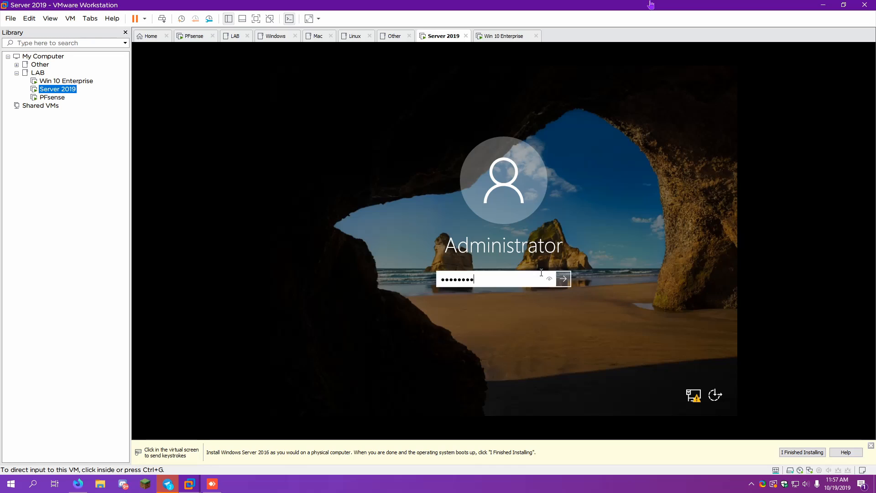
{"action": "left_click", "coordinate": [569, 281]}
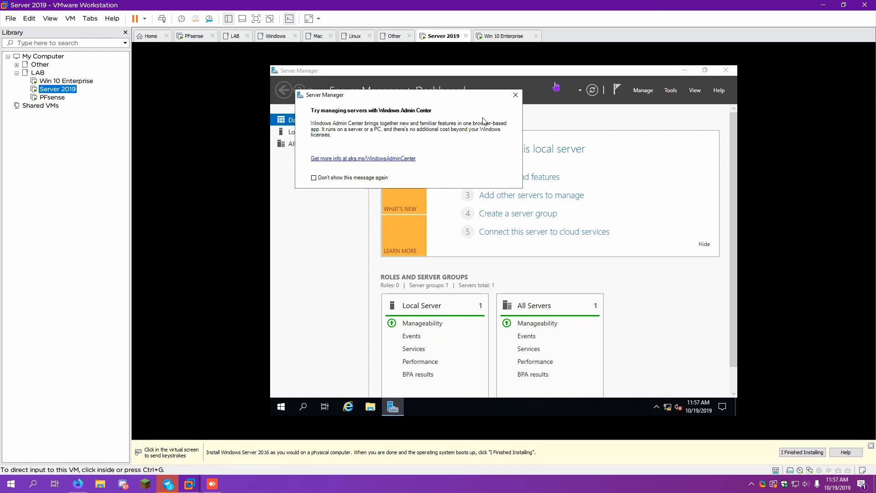
{"action": "left_click", "coordinate": [314, 178]}
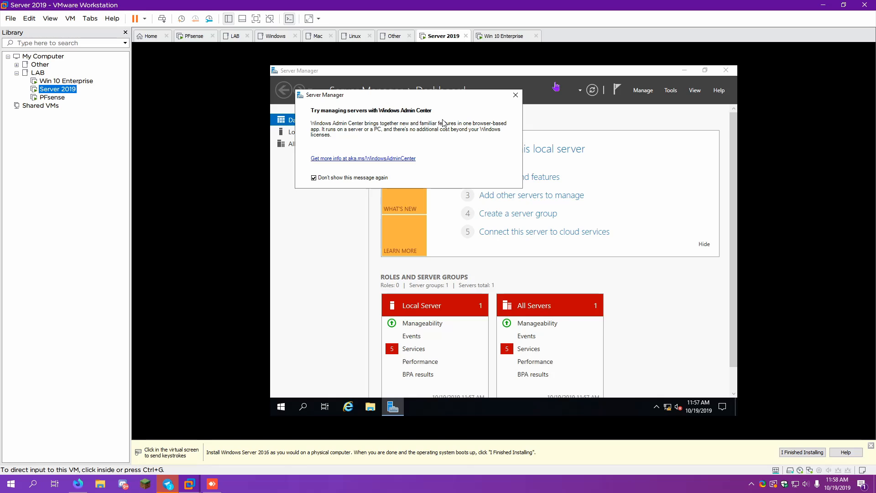
{"action": "left_click", "coordinate": [516, 95]}
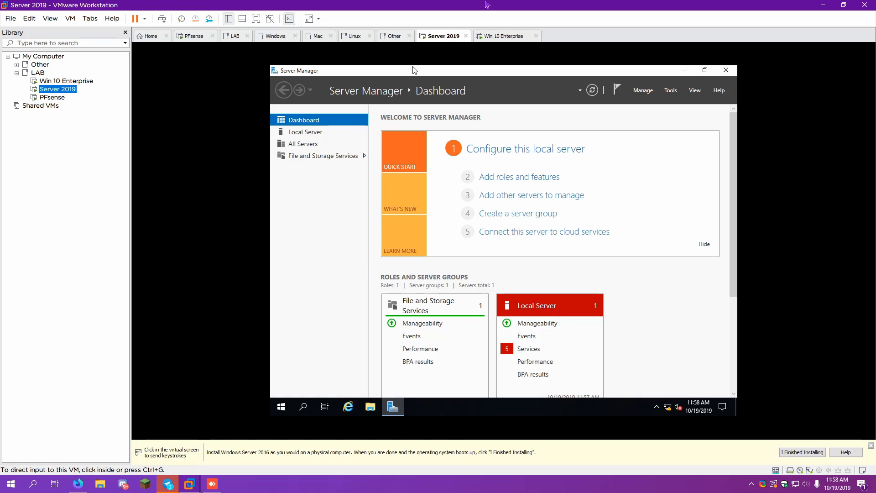
On the Win 10 guest, accept United States region and US keyboard, then continue offline with limited setup
{"action": "left_click", "coordinate": [510, 35]}
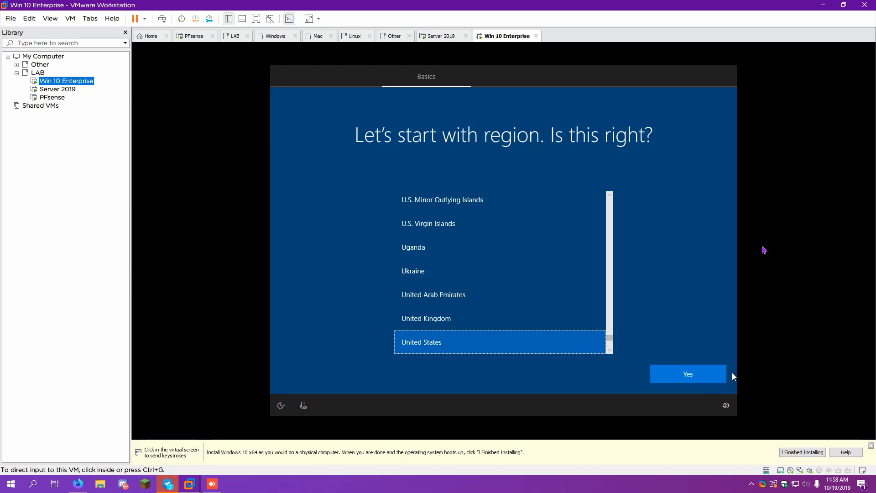
{"action": "left_click", "coordinate": [694, 375]}
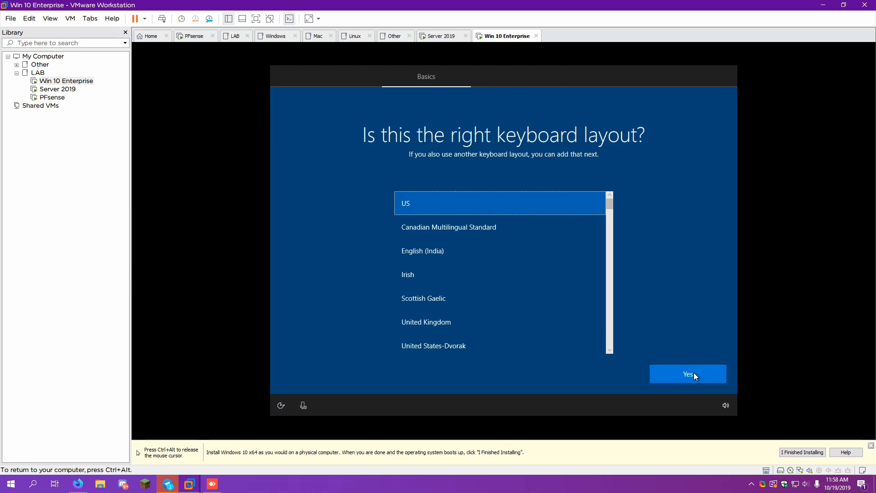
{"action": "left_click", "coordinate": [695, 374]}
{"action": "left_click", "coordinate": [695, 375]}
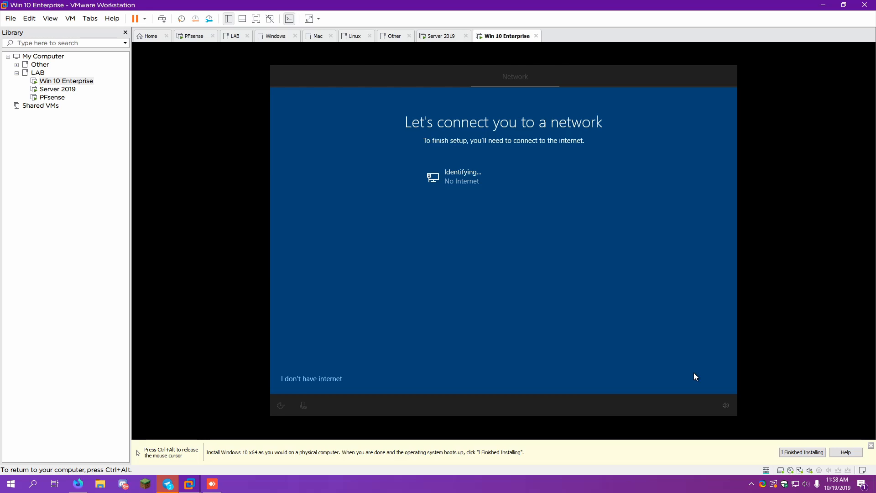
{"action": "left_click", "coordinate": [330, 379]}
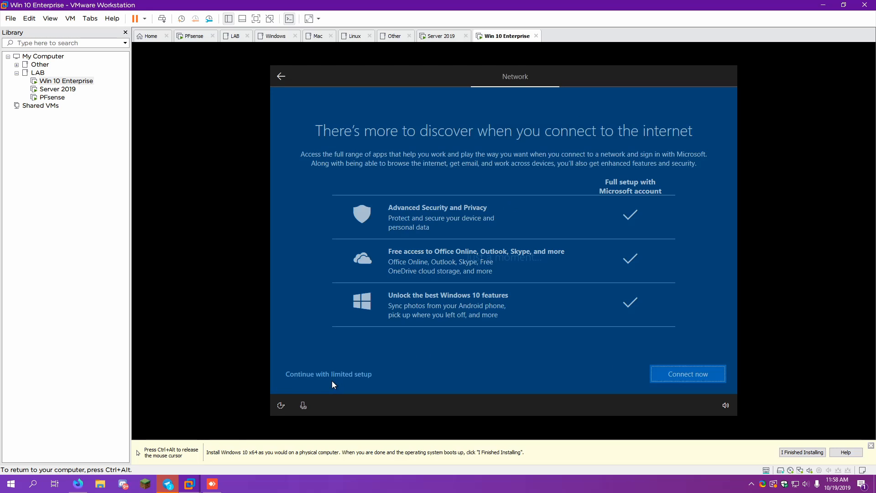
{"action": "left_click", "coordinate": [349, 377]}
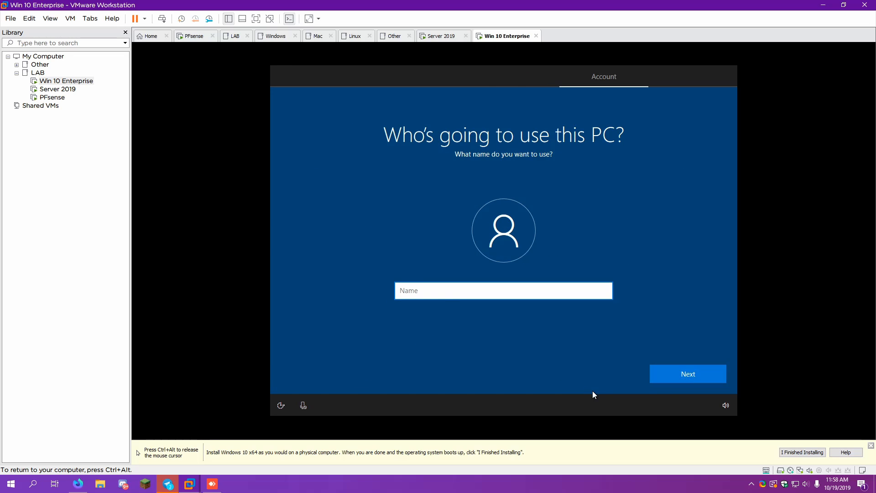
Create the local account 'User' and enter and confirm its password
{"action": "type", "text": "User"}
{"action": "left_click", "coordinate": [678, 381]}
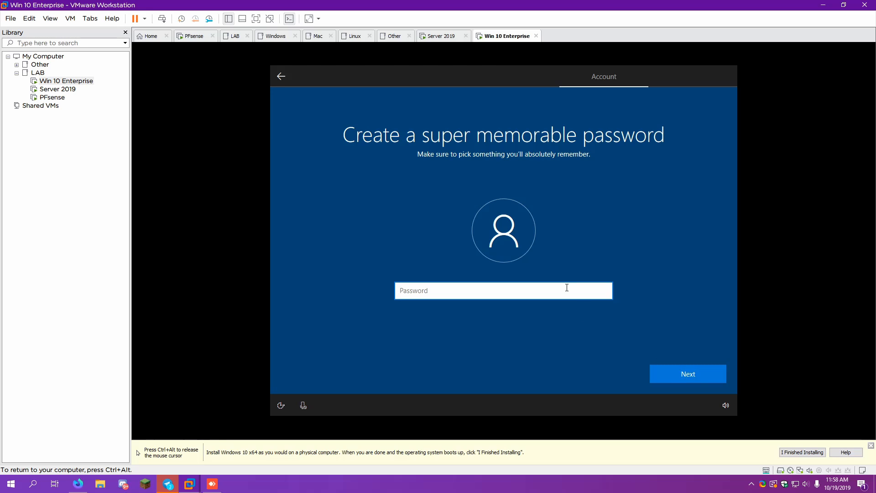
{"action": "type", "text": "Pa$$w0rd"}
{"action": "key", "text": "Return"}
{"action": "type", "text": "Pa"}
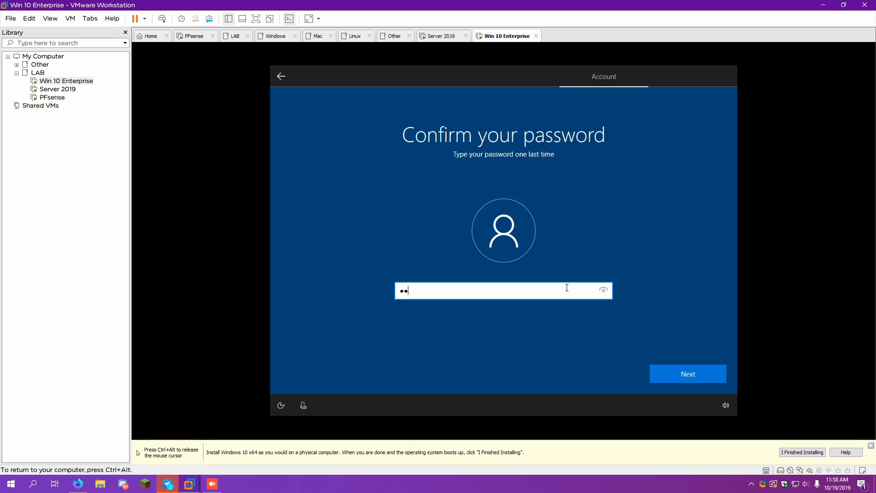
{"action": "type", "text": "$$w0rd"}
{"action": "key", "text": "Return"}
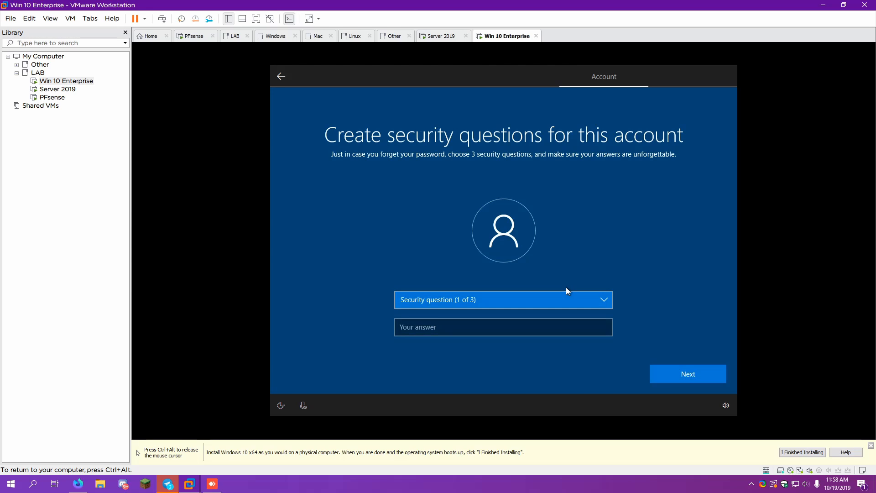
Choose the first pet's name and birth city security questions and answer both
{"action": "left_click", "coordinate": [563, 298]}
{"action": "left_click", "coordinate": [563, 297]}
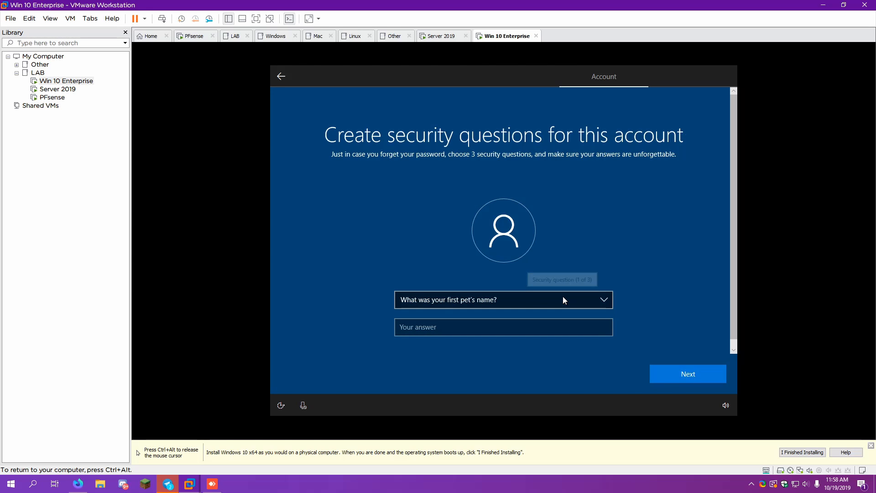
{"action": "key", "text": "Tab"}
{"action": "type", "text": "a"}
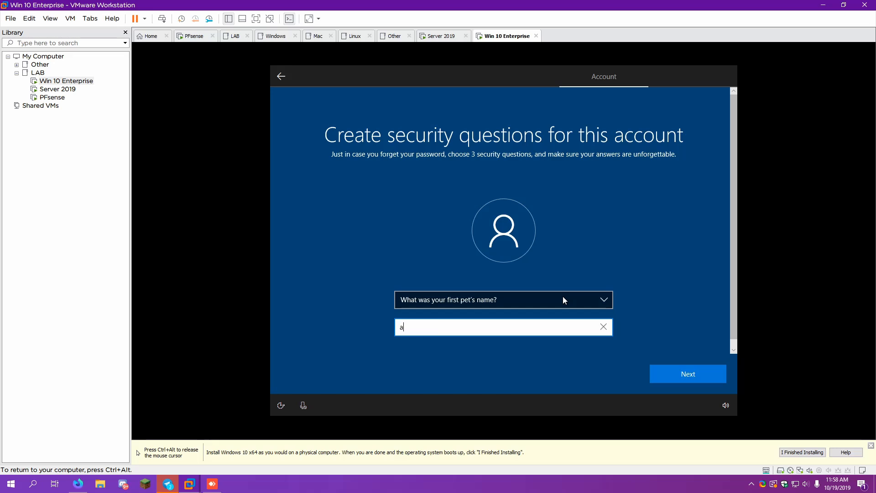
{"action": "key", "text": "Return"}
{"action": "key", "text": "Down"}
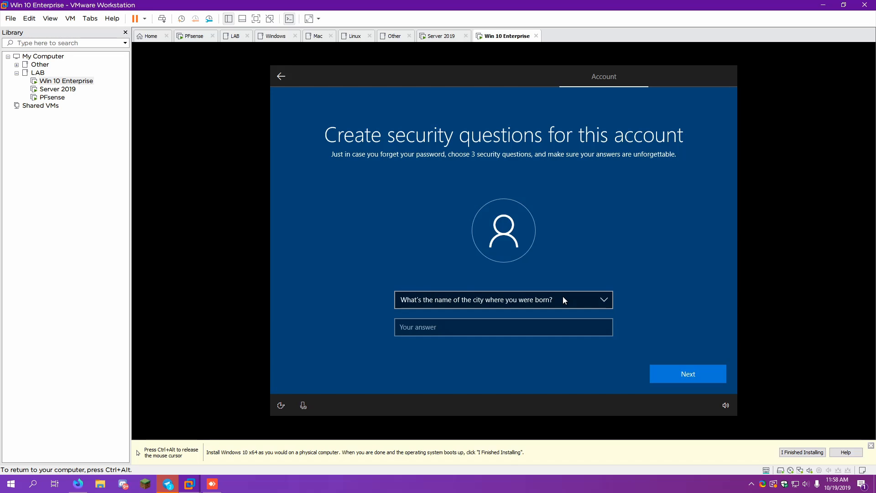
{"action": "key", "text": "Tab"}
{"action": "type", "text": "a"}
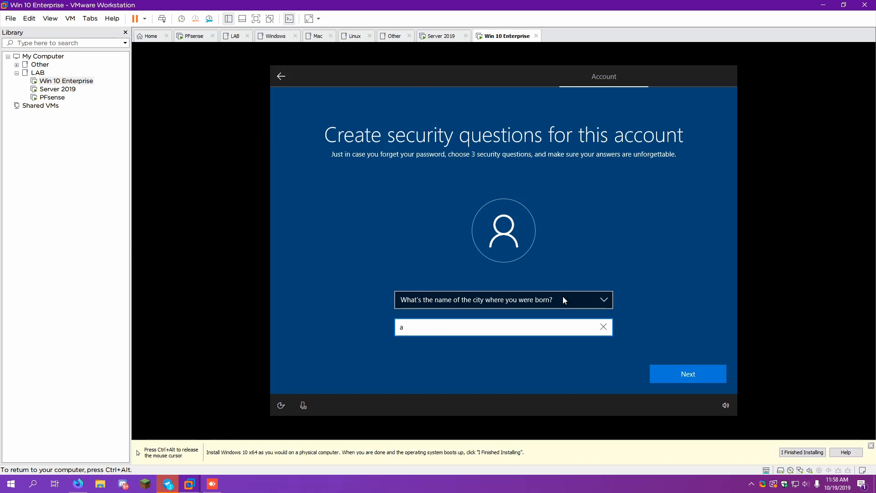
{"action": "key", "text": "Return"}
Pick the childhood nickname question as the third security question and answer it
{"action": "key", "text": "Tab"}
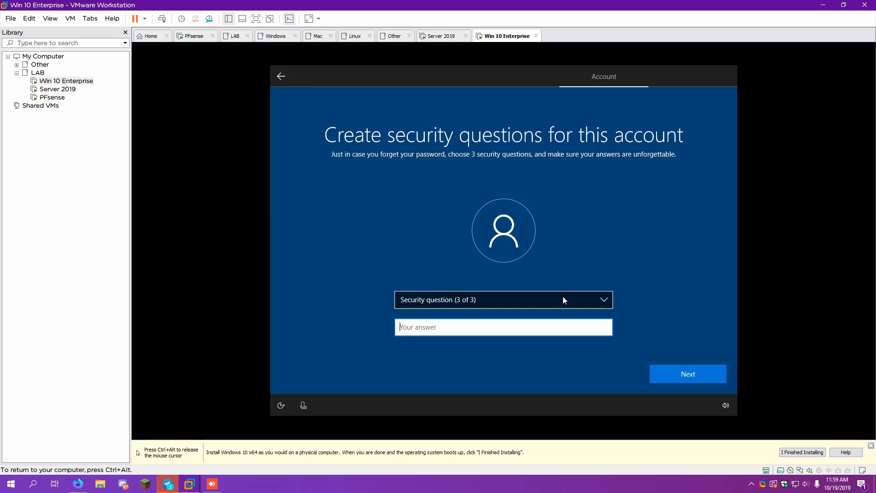
{"action": "key", "text": "Down"}
{"action": "key", "text": "shift+Tab"}
{"action": "key", "text": "Down"}
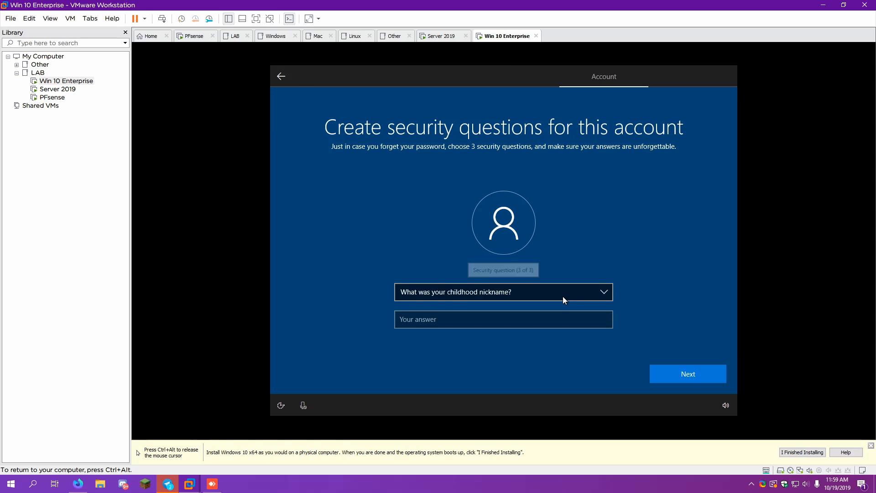
{"action": "key", "text": "Tab"}
{"action": "type", "text": "a"}
{"action": "key", "text": "Return"}
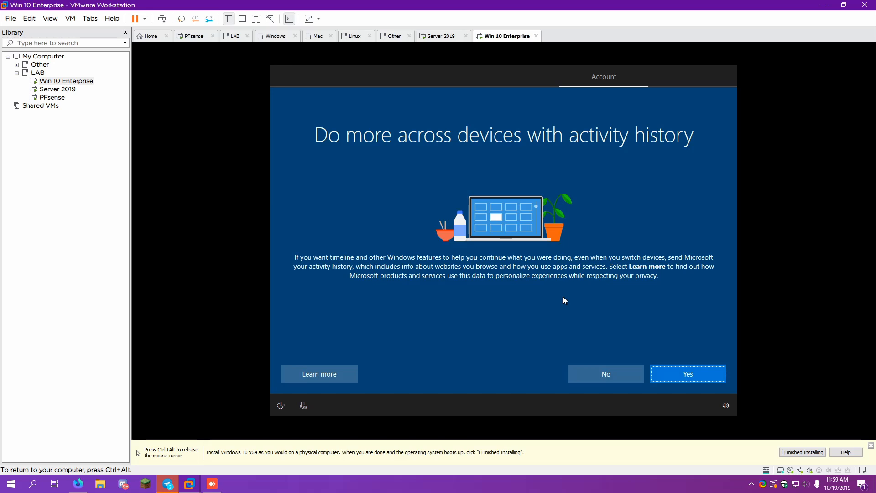
Decline activity history and Cortana; turn off speech recognition, location and Find my device
{"action": "left_click", "coordinate": [596, 370]}
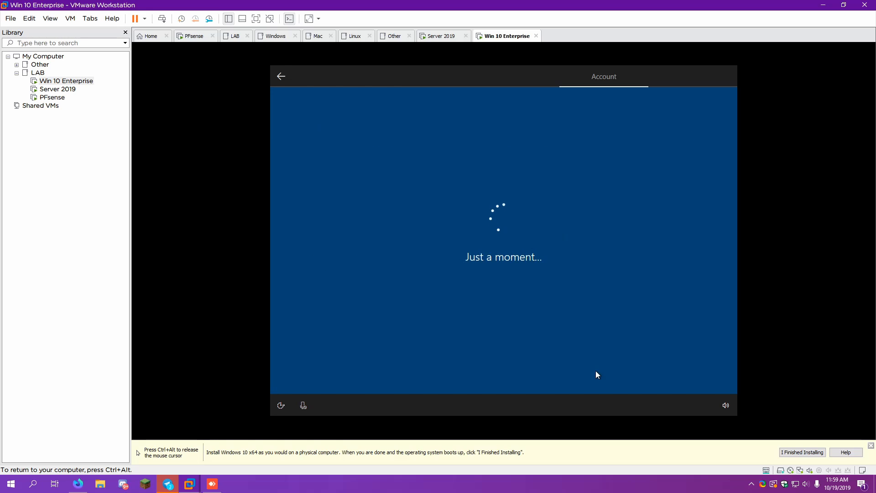
{"action": "left_click", "coordinate": [596, 371]}
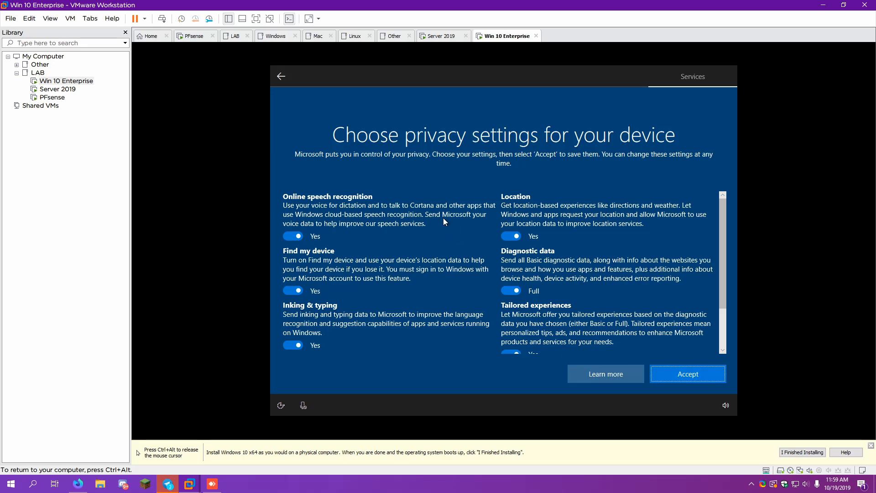
{"action": "left_click", "coordinate": [443, 219]}
{"action": "left_click", "coordinate": [518, 223]}
{"action": "left_click", "coordinate": [422, 276]}
Set diagnostics to Basic, turn off inking, tailored experiences and Advertising ID, then accept
{"action": "left_click", "coordinate": [530, 281]}
{"action": "left_click", "coordinate": [420, 332]}
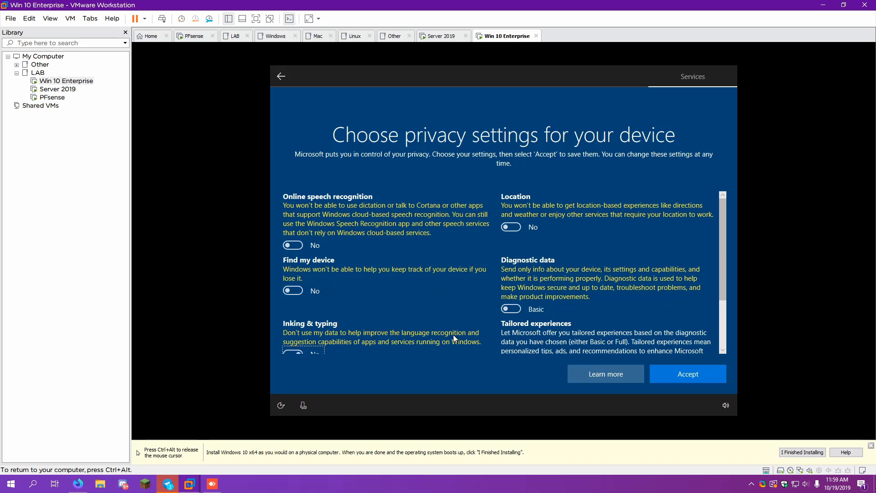
{"action": "left_click", "coordinate": [587, 352]}
{"action": "scroll", "coordinate": [407, 294], "scroll_direction": "down", "scroll_amount": 1}
{"action": "left_click", "coordinate": [382, 330]}
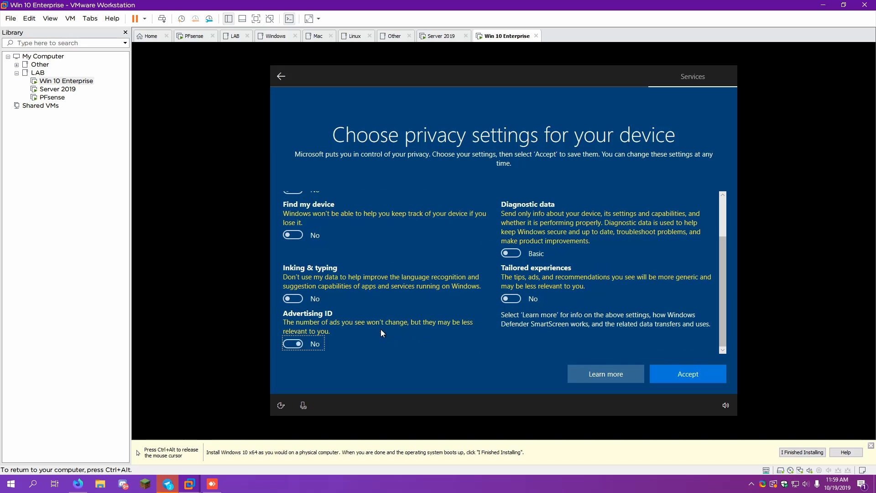
{"action": "left_click", "coordinate": [665, 370]}
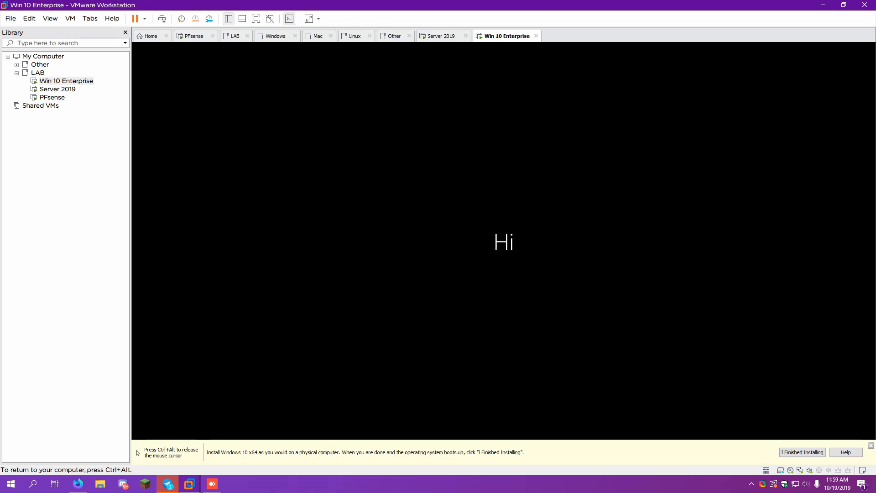
{"action": "key", "text": "ctrl+alt"}
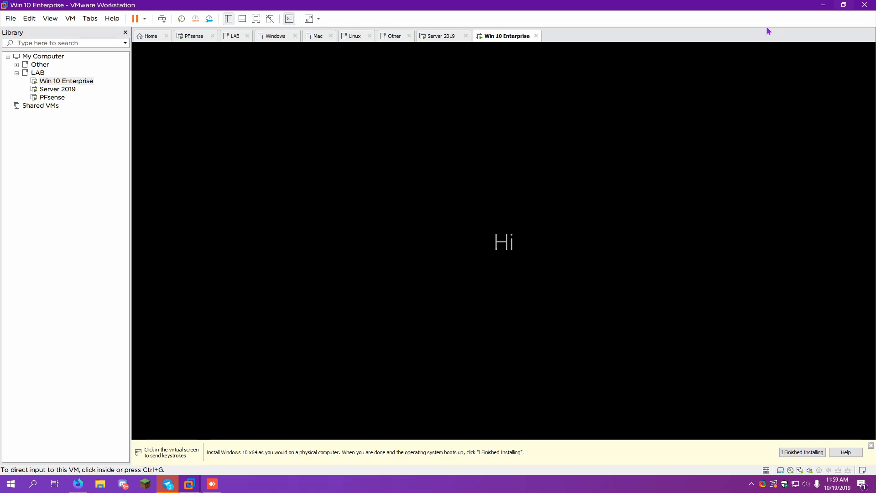
On Server 2019, mount the VMware Tools installer from the VM menu and close Server Manager
{"action": "left_click", "coordinate": [449, 39]}
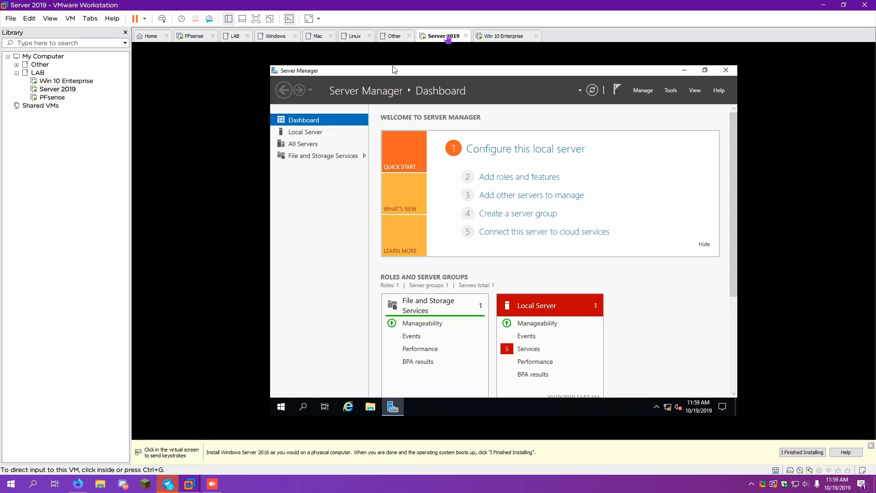
{"action": "left_click", "coordinate": [531, 152]}
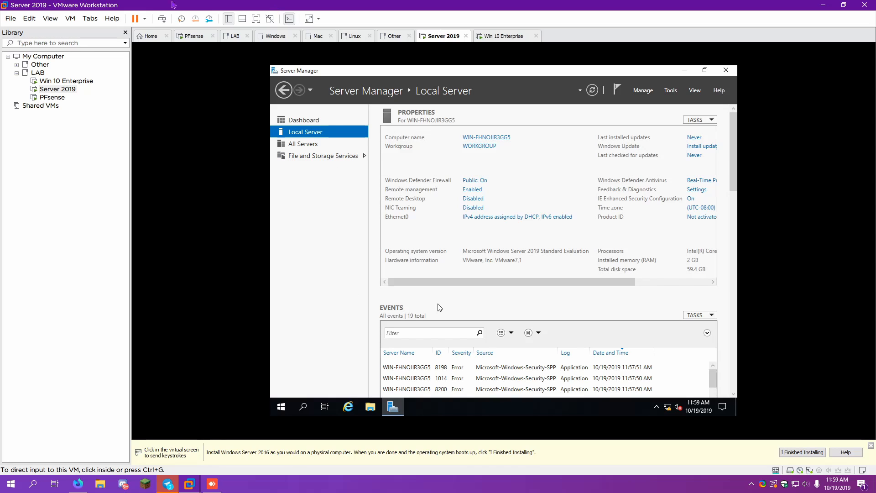
{"action": "left_click", "coordinate": [70, 19]}
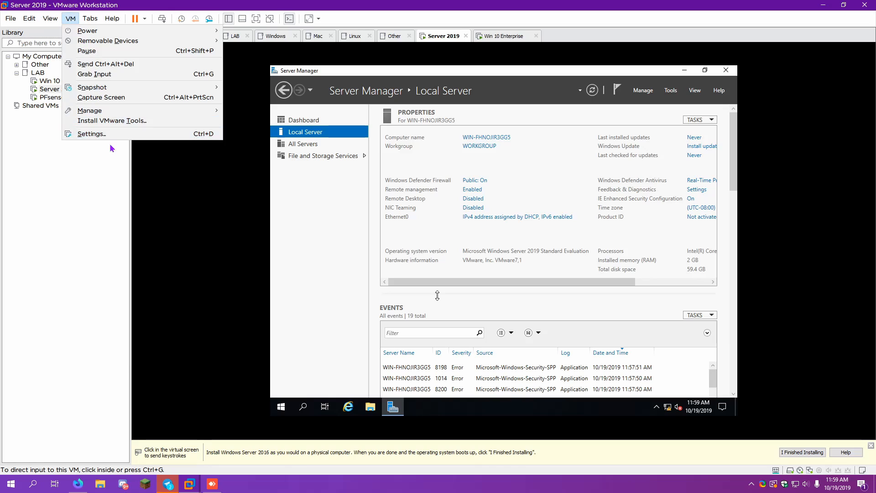
{"action": "left_click", "coordinate": [112, 121]}
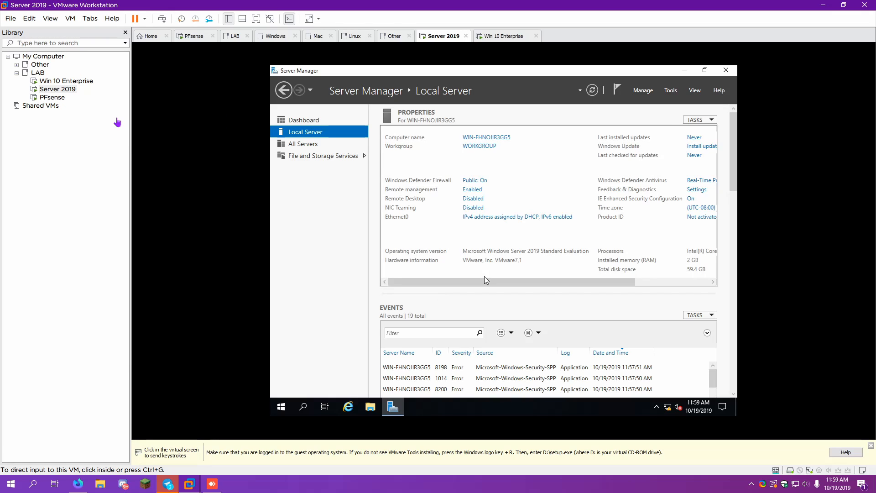
{"action": "left_click", "coordinate": [726, 73]}
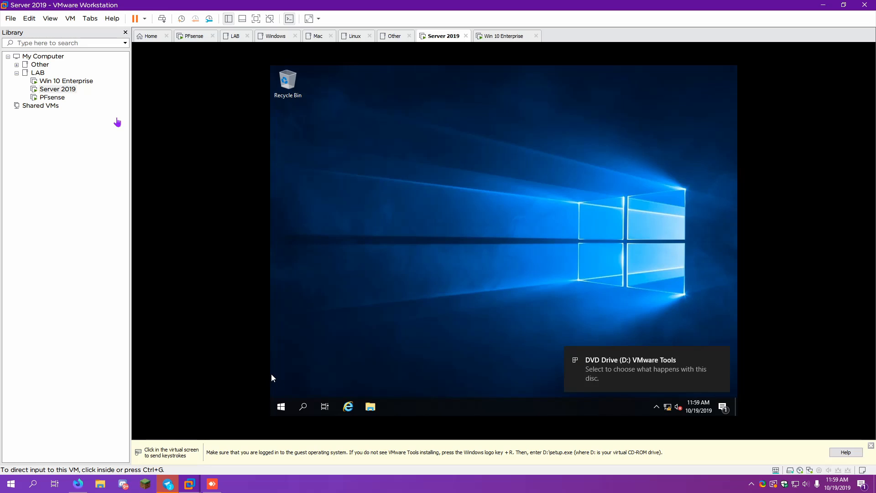
Run setup64.exe from the VMware Tools disc and complete a Typical installation
{"action": "left_click", "coordinate": [619, 379]}
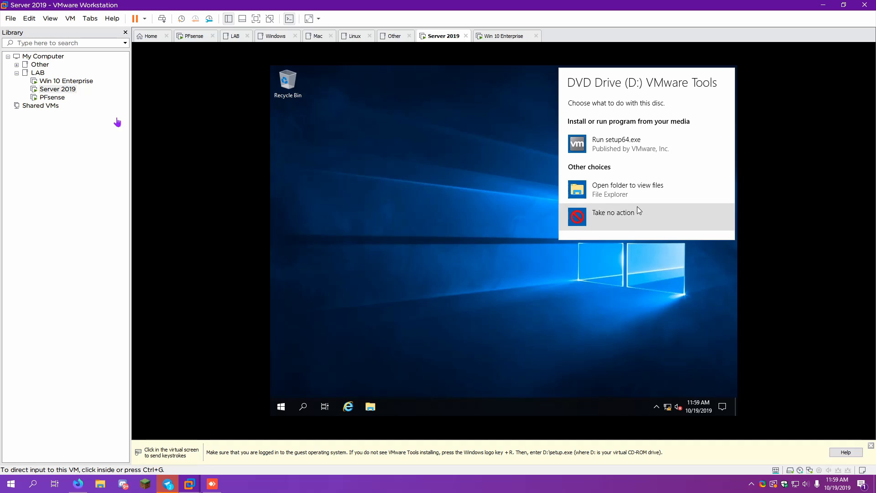
{"action": "left_click", "coordinate": [645, 153]}
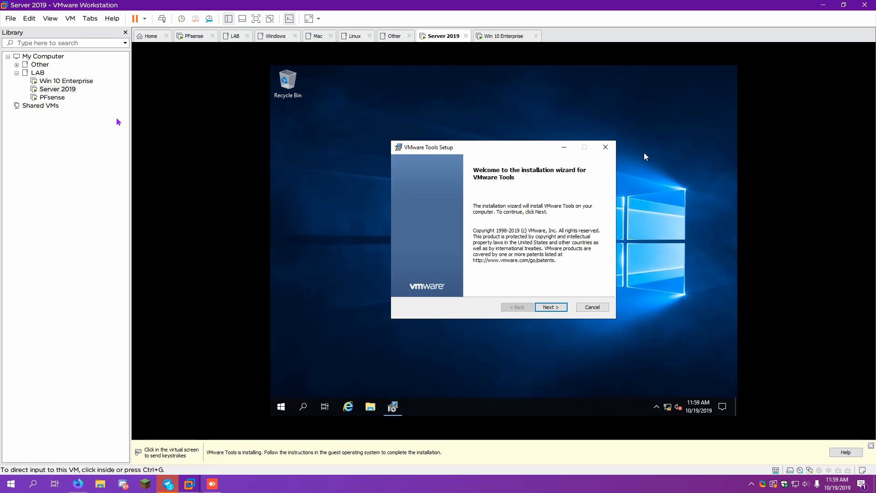
{"action": "left_click", "coordinate": [552, 307]}
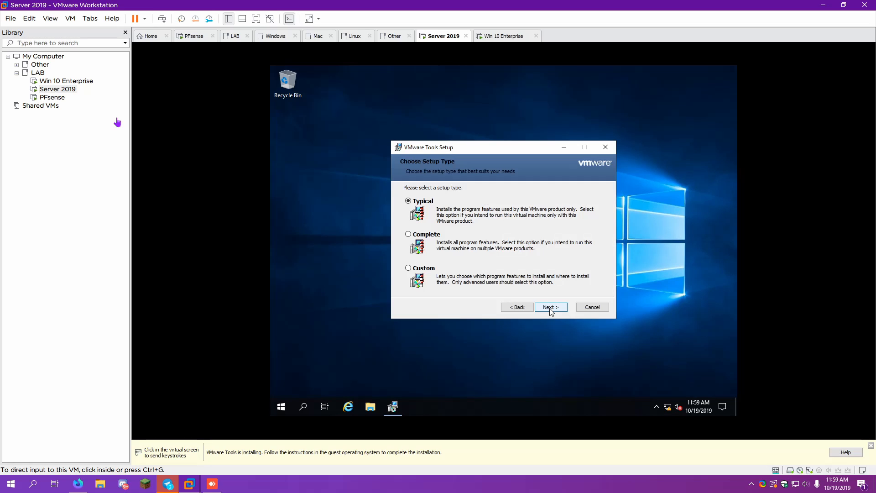
{"action": "left_click", "coordinate": [558, 309]}
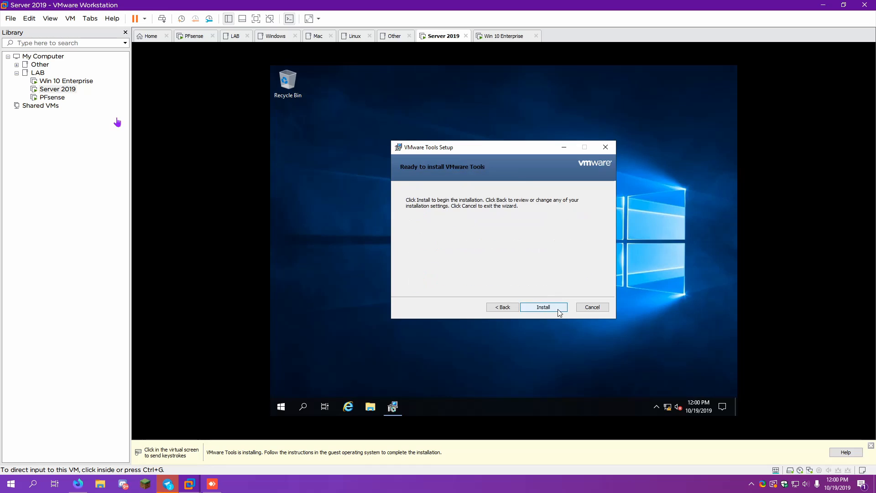
{"action": "left_click", "coordinate": [558, 309]}
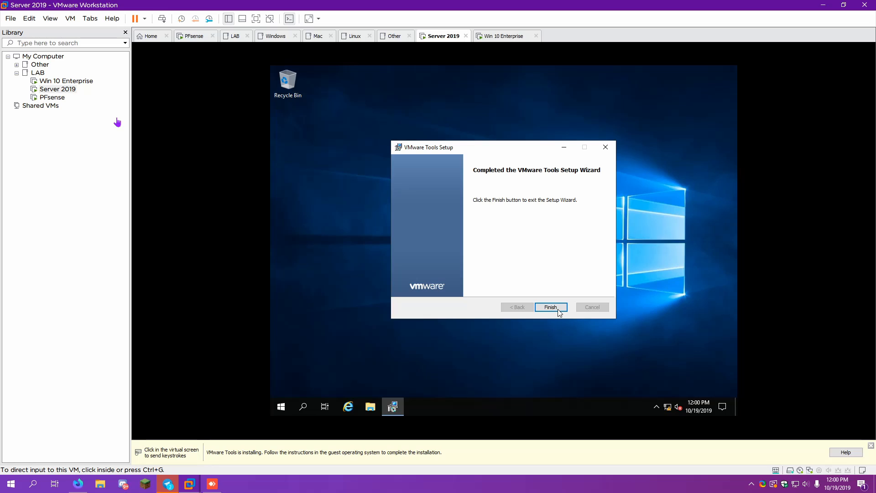
{"action": "left_click", "coordinate": [557, 308]}
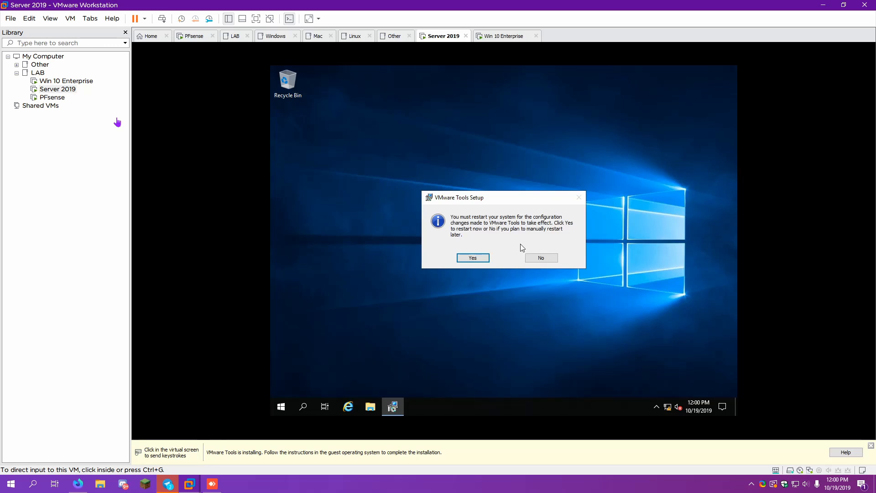
Restart Server 2019 to apply VMware Tools and sign back in as Administrator
{"action": "left_click", "coordinate": [485, 258]}
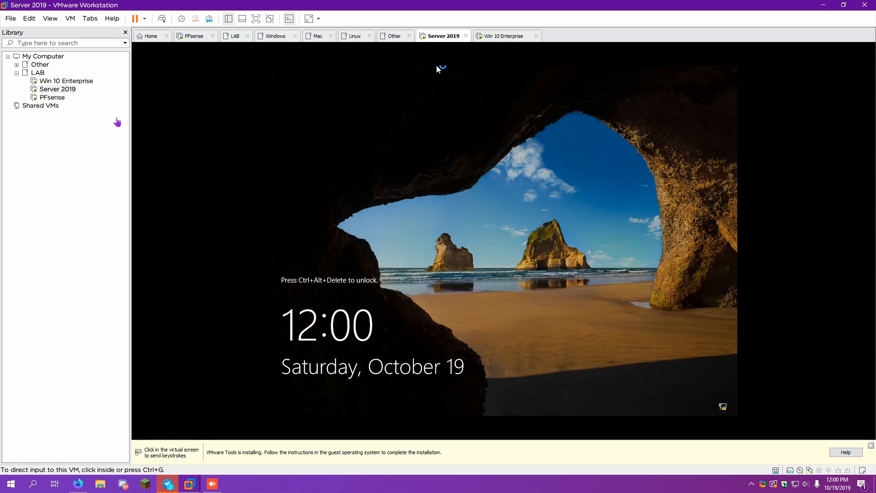
{"action": "key", "text": "ctrl+alt+Delete"}
{"action": "type", "text": "•"}
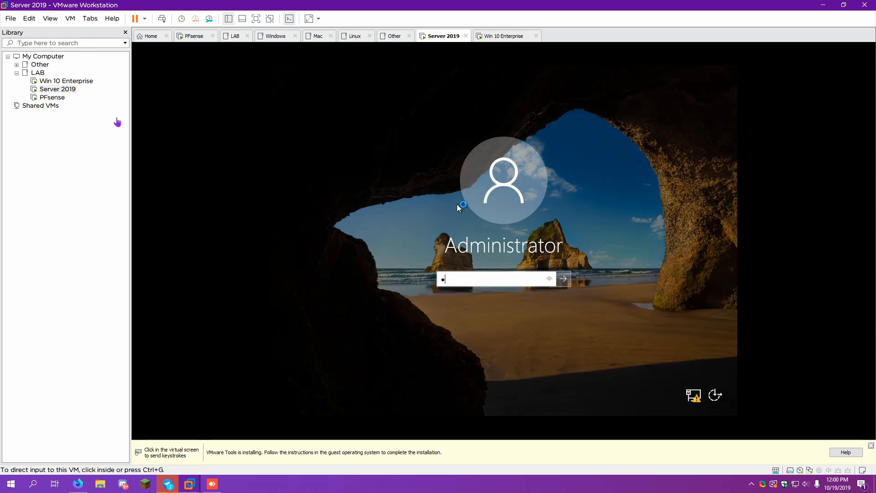
{"action": "type", "text": "•••••••"}
{"action": "key", "text": "Return"}
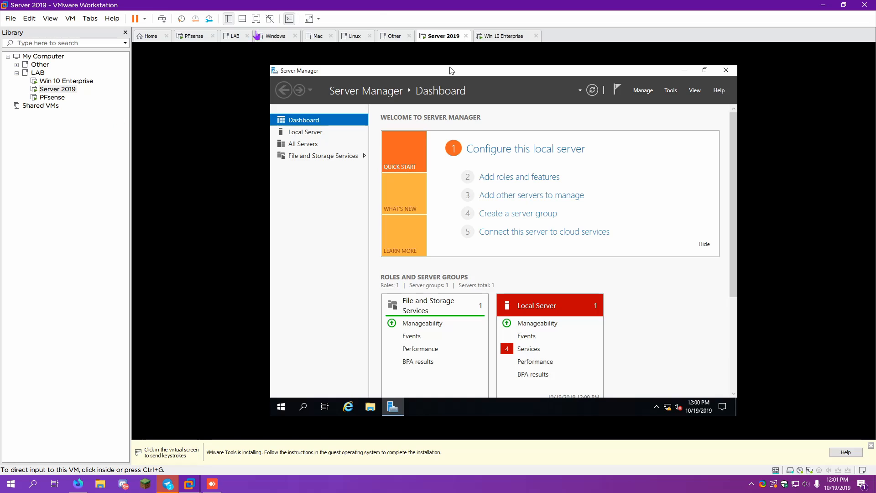
{"action": "left_click", "coordinate": [500, 37]}
Mount the VMware Tools disc in the Win 10 guest, abandoning a Run-prompt attempt and declining Sticky Keys
{"action": "left_click", "coordinate": [50, 18]}
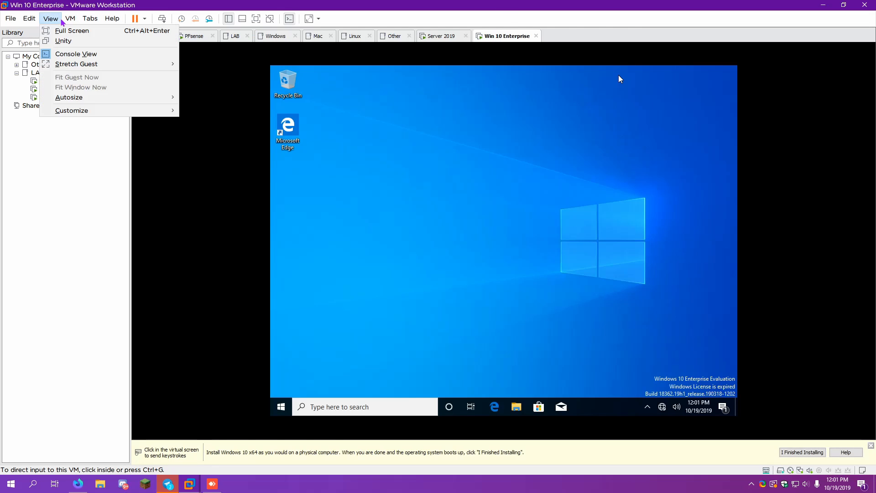
{"action": "left_click", "coordinate": [121, 121]}
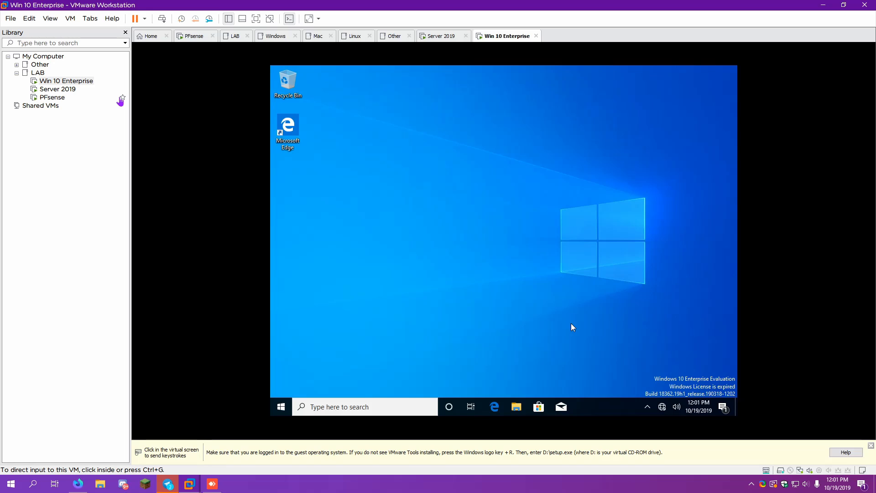
{"action": "right_click", "coordinate": [280, 406]}
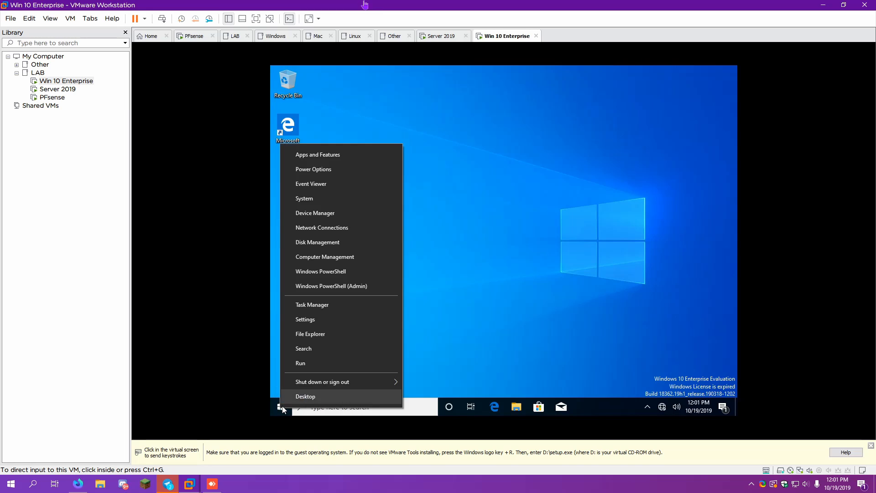
{"action": "left_click", "coordinate": [305, 368]}
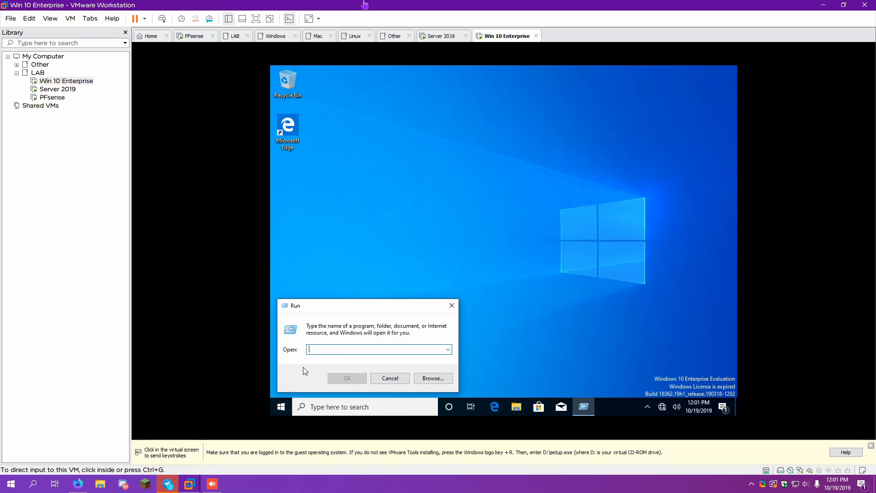
{"action": "type", "text": "d;"}
{"action": "key", "text": "shift"}
{"action": "key", "text": "shift"}
{"action": "key", "text": "shift"}
{"action": "key", "text": "shift"}
{"action": "key", "text": "shift"}
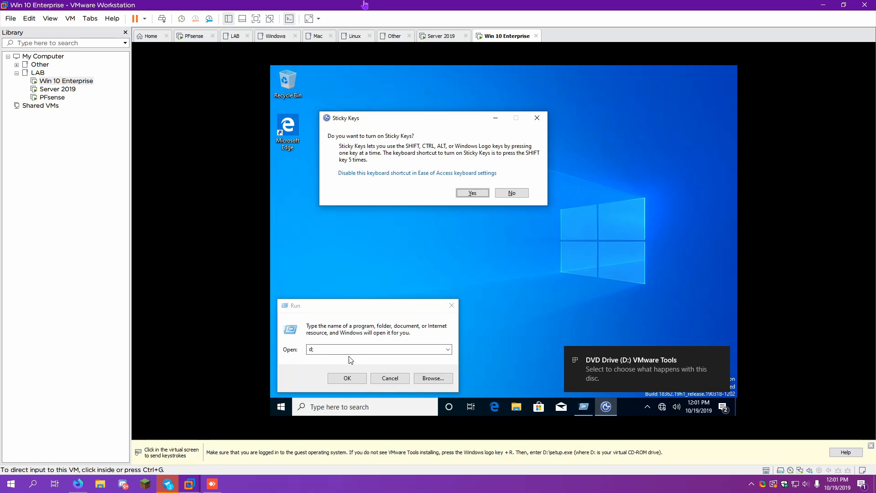
{"action": "left_click", "coordinate": [378, 386]}
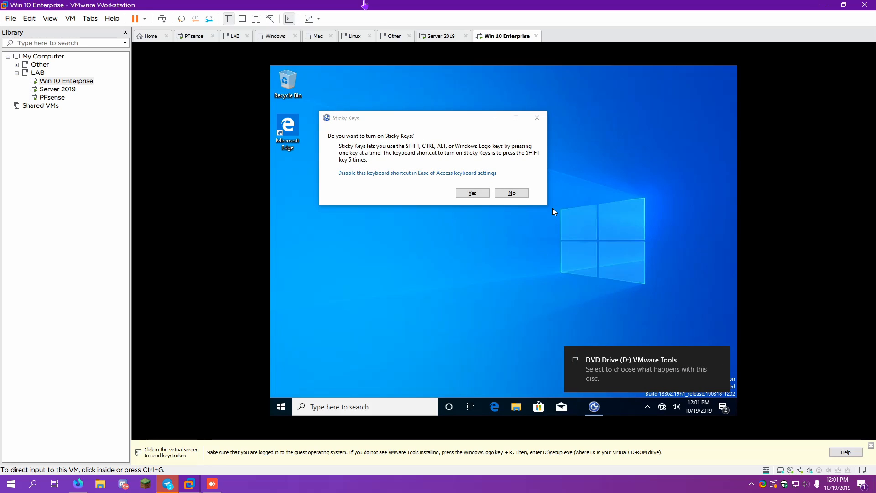
{"action": "left_click", "coordinate": [513, 193]}
Run the VMware Tools installer with a Typical setup, then restart the Windows 10 guest
{"action": "left_click", "coordinate": [653, 358]}
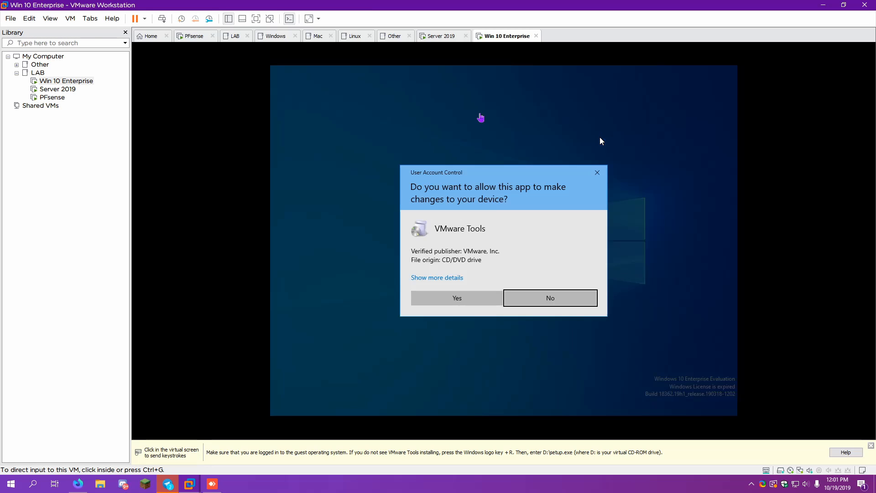
{"action": "left_click", "coordinate": [493, 302]}
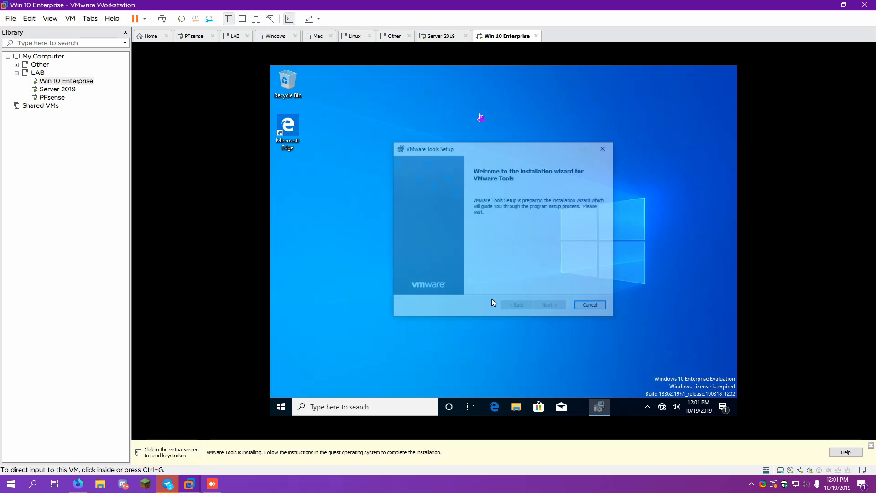
{"action": "left_click", "coordinate": [538, 309]}
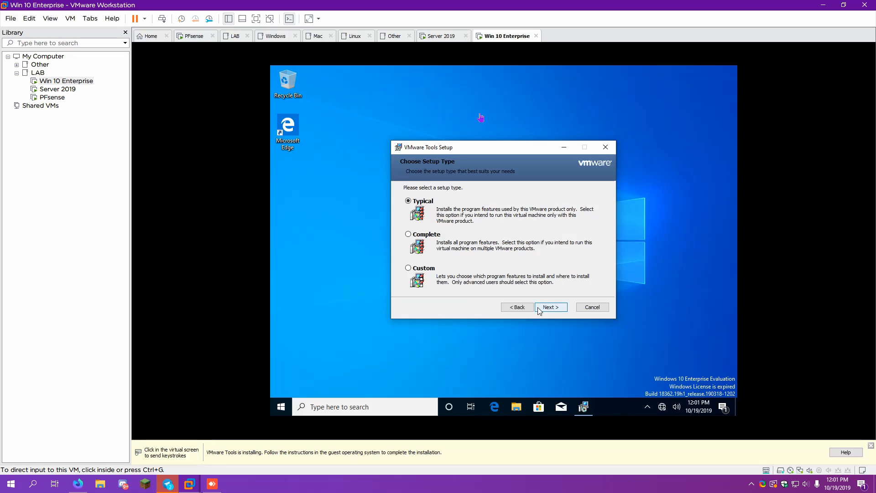
{"action": "left_click", "coordinate": [538, 308]}
{"action": "left_click", "coordinate": [537, 307]}
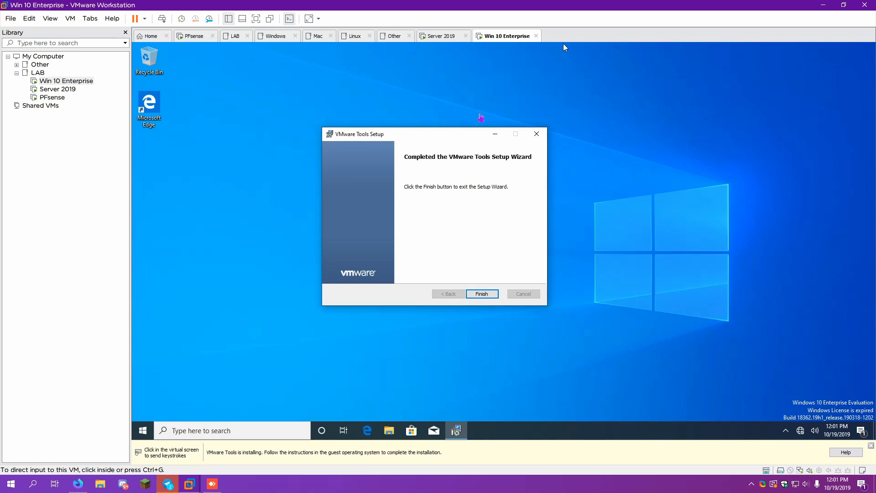
{"action": "left_click", "coordinate": [484, 295]}
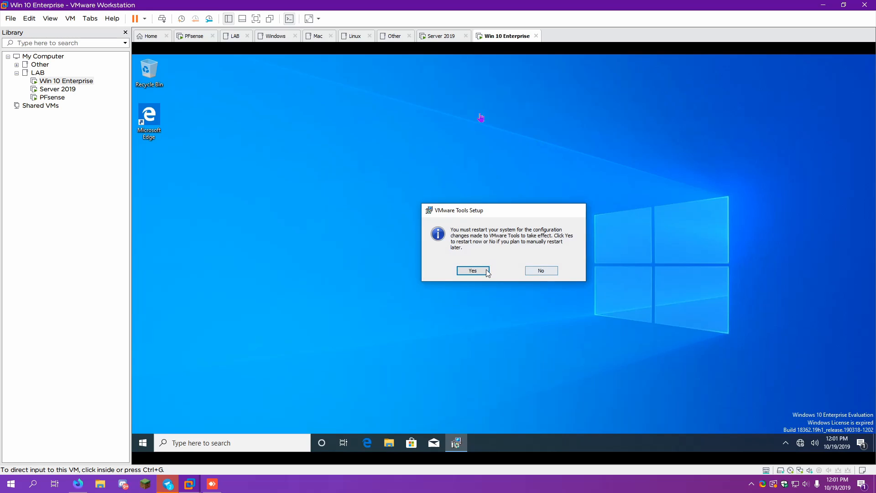
{"action": "left_click", "coordinate": [486, 270]}
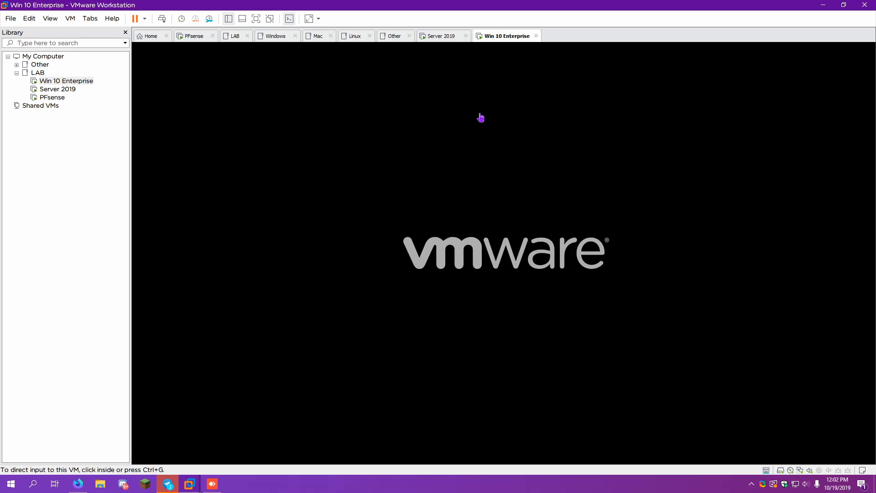
Rename the Server 2019 computer to Server-2019, postponing the required restart
{"action": "left_click", "coordinate": [441, 36]}
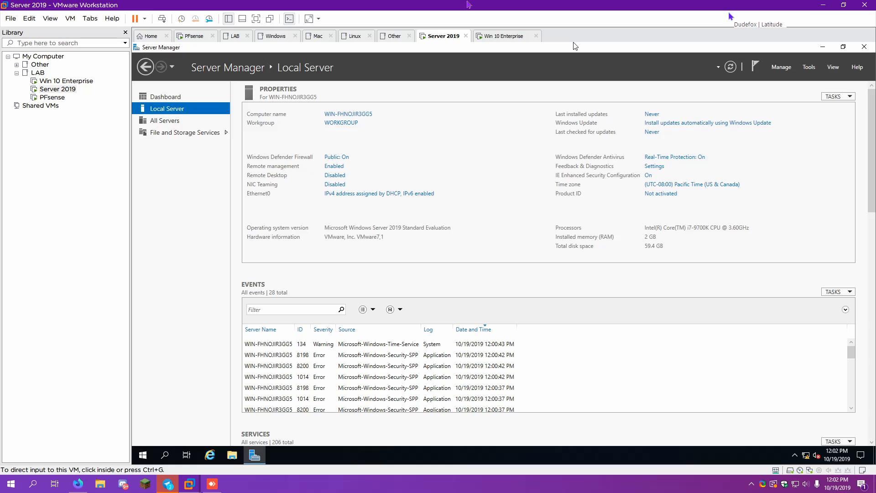
{"action": "left_click", "coordinate": [368, 118]}
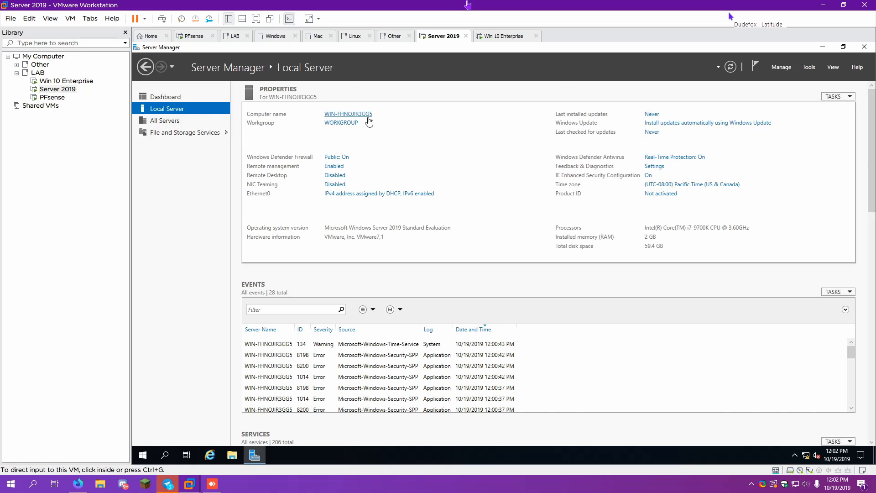
{"action": "left_click", "coordinate": [325, 189]}
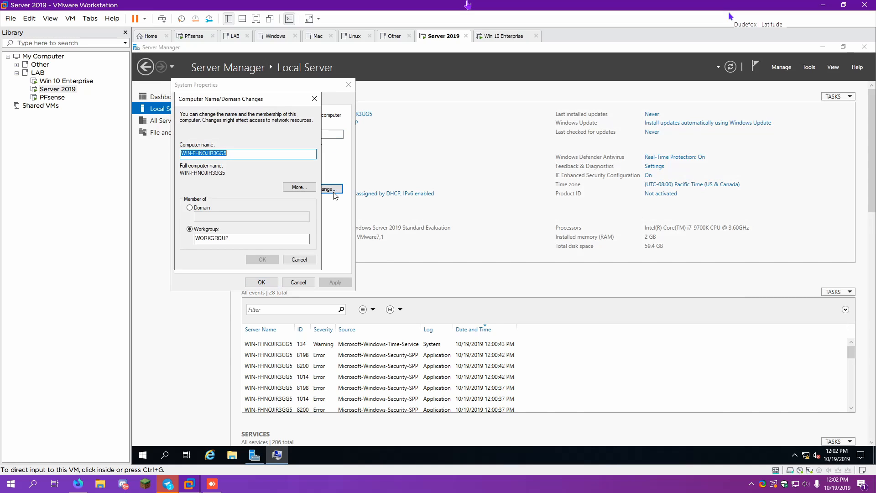
{"action": "type", "text": "S"}
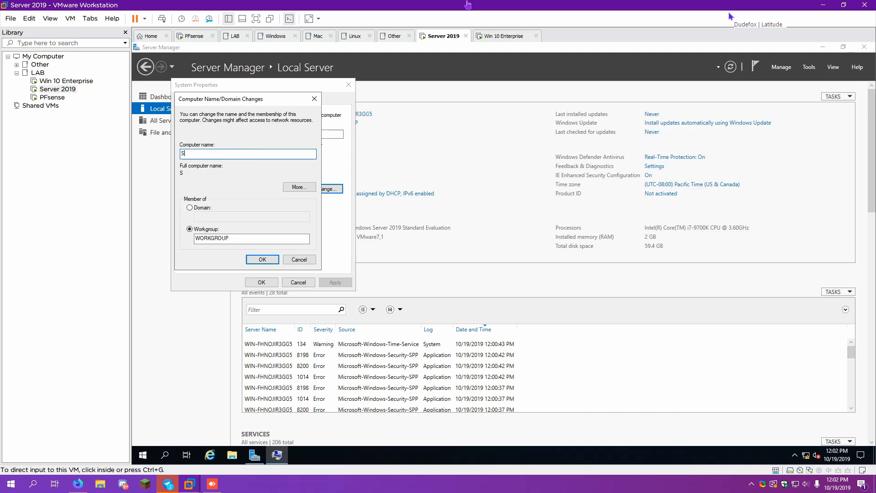
{"action": "type", "text": "erver_2019"}
{"action": "key", "text": "BackSpace"}
{"action": "key", "text": "BackSpace"}
{"action": "key", "text": "BackSpace"}
{"action": "key", "text": "BackSpace"}
{"action": "key", "text": "BackSpace"}
{"action": "type", "text": "-2019"}
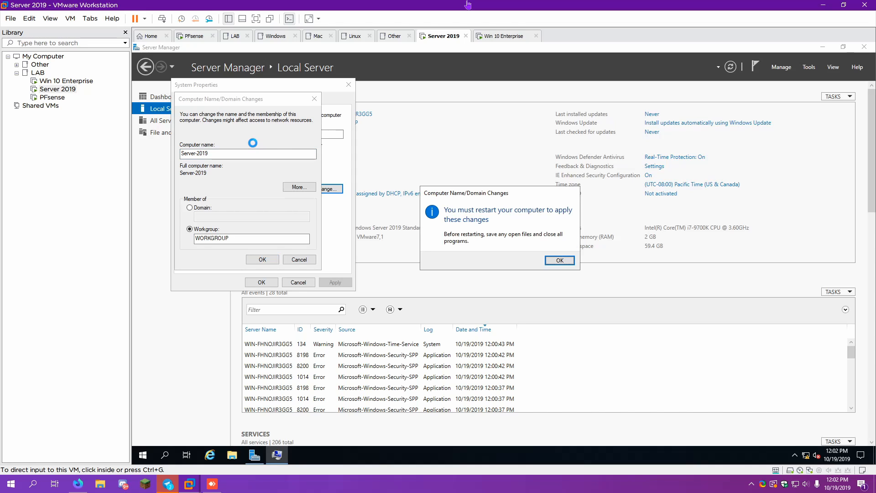
{"action": "left_click", "coordinate": [560, 260]}
{"action": "left_click", "coordinate": [257, 281]}
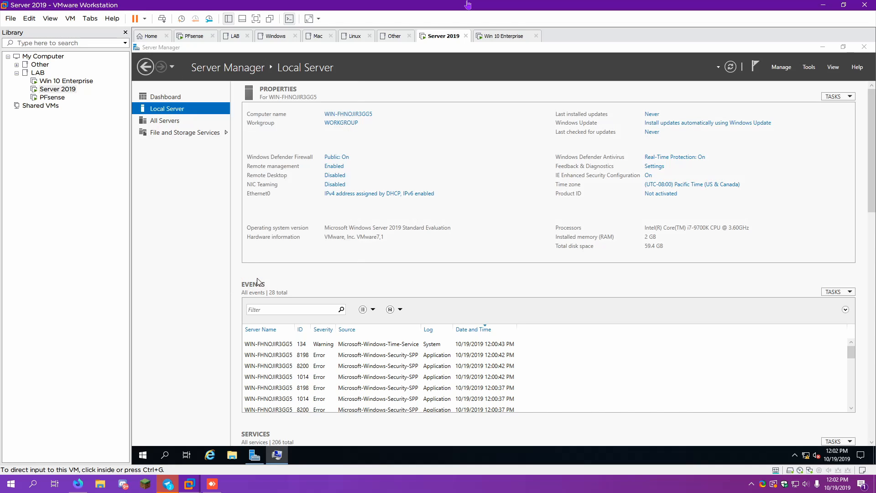
{"action": "left_click", "coordinate": [560, 259]}
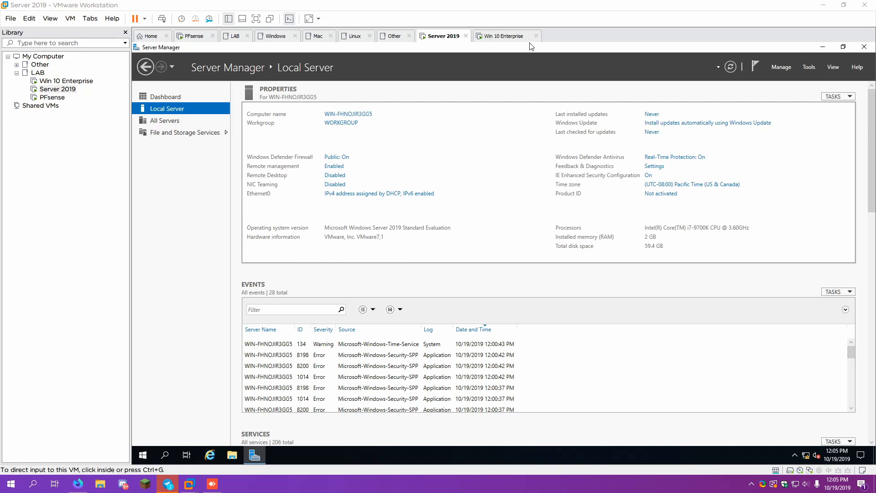
Allow Remote Desktop connections without Network Level Authentication
{"action": "left_click", "coordinate": [49, 2]}
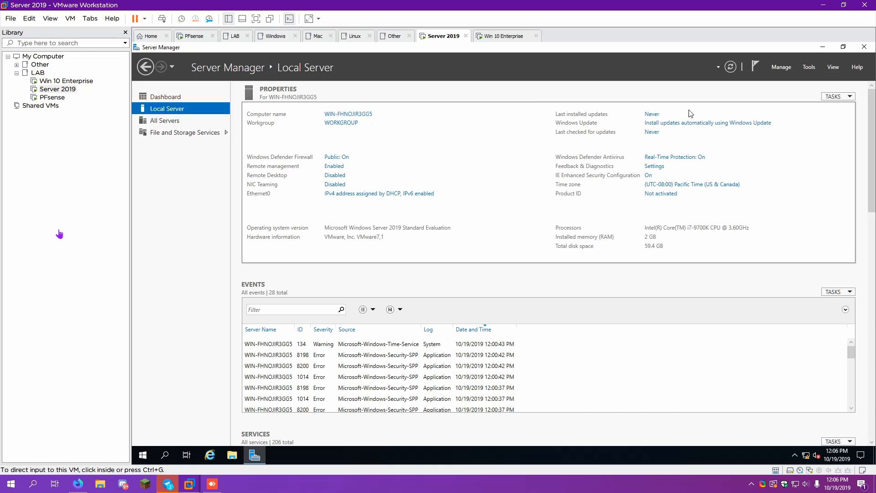
{"action": "left_click", "coordinate": [333, 179]}
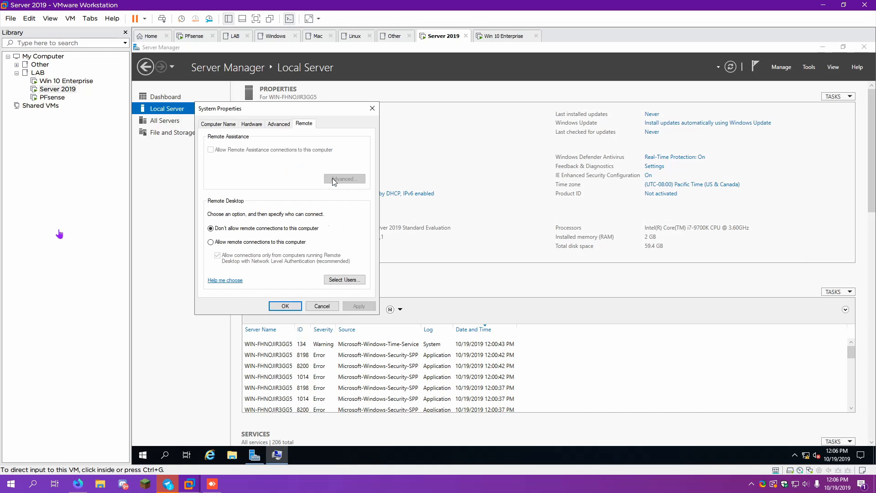
{"action": "left_click", "coordinate": [233, 243]}
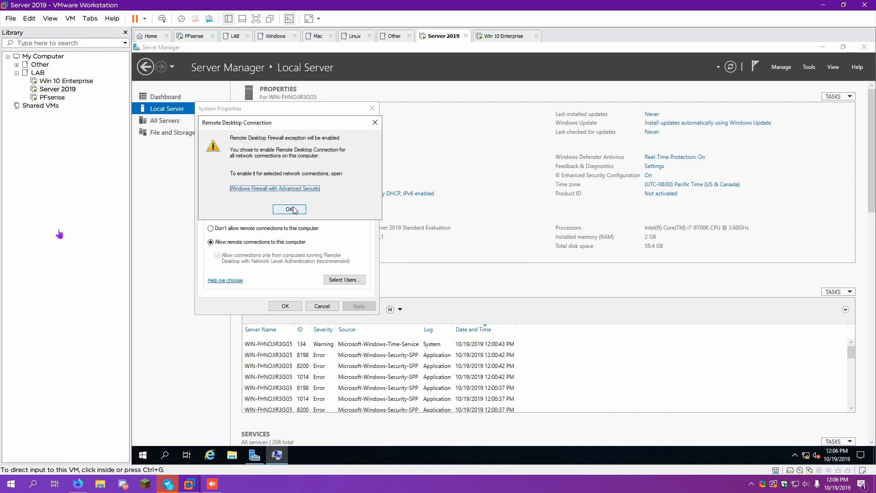
{"action": "left_click", "coordinate": [284, 209]}
{"action": "left_click", "coordinate": [218, 255]}
{"action": "left_click", "coordinate": [284, 306]}
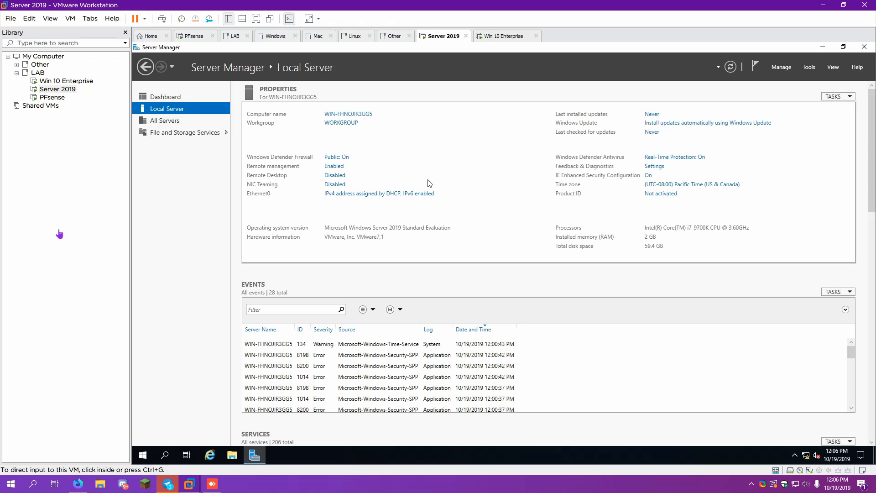
Check Ethernet0's connection details, showing the self-assigned 169.254.49.224 address
{"action": "left_click", "coordinate": [419, 194]}
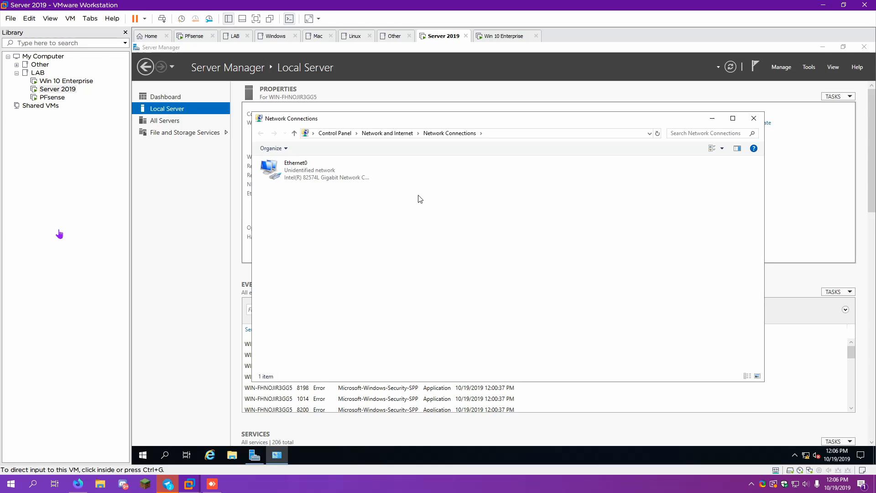
{"action": "double_click", "coordinate": [339, 182]}
{"action": "left_click", "coordinate": [455, 243]}
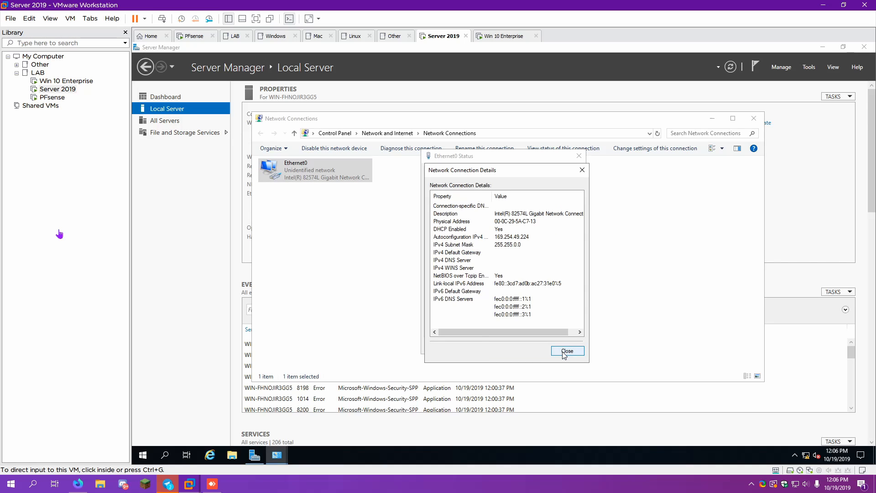
{"action": "left_click", "coordinate": [566, 351]}
{"action": "left_click", "coordinate": [464, 245]}
{"action": "left_click", "coordinate": [496, 239]}
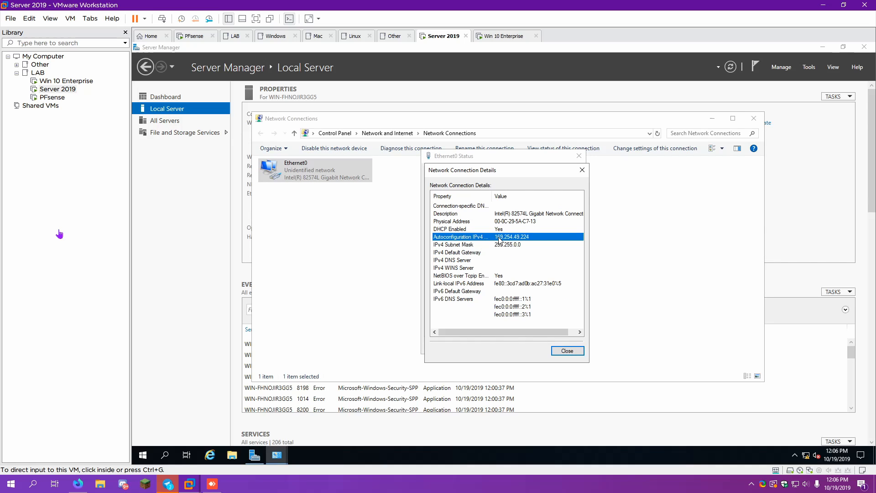
{"action": "left_click", "coordinate": [567, 351]}
Disable IPv6 and give Ethernet0 static IPv4 10.10.0.100 with mask 255.255.0.0
{"action": "left_click", "coordinate": [464, 328]}
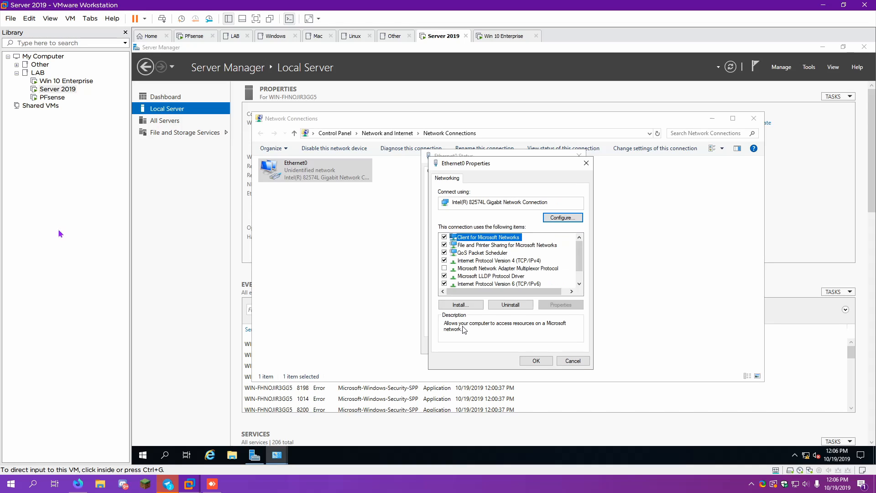
{"action": "left_click", "coordinate": [444, 284]}
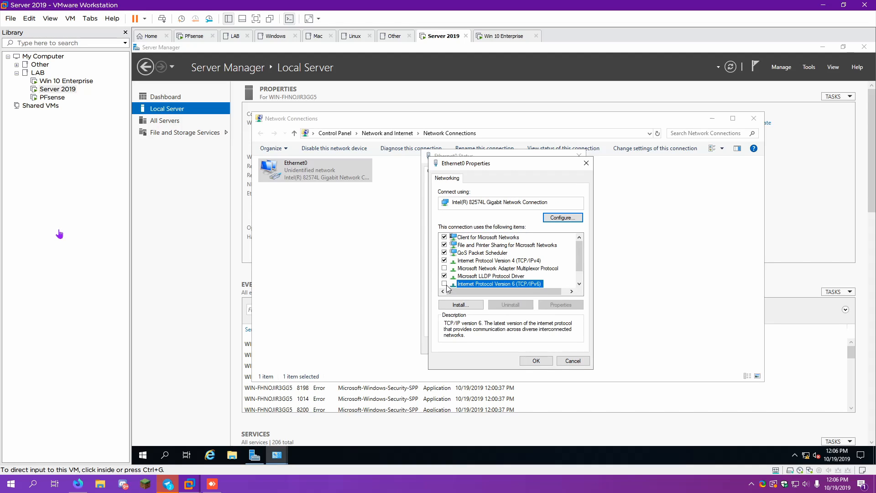
{"action": "double_click", "coordinate": [478, 262]}
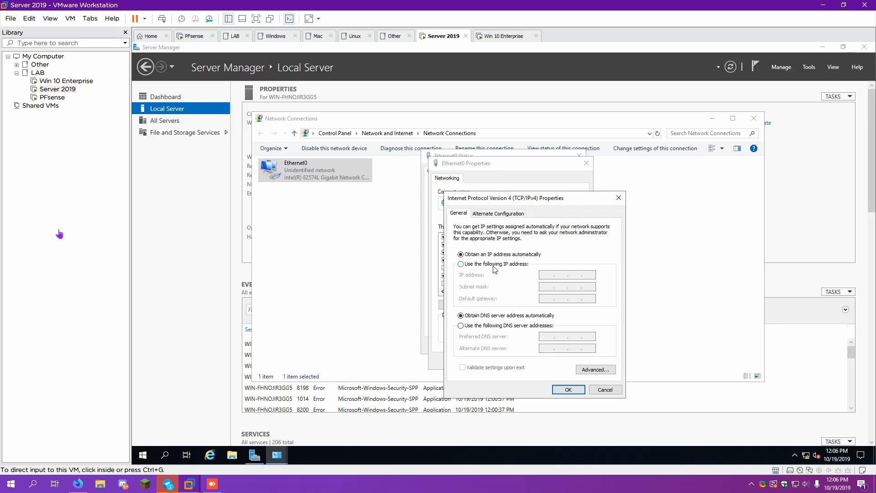
{"action": "left_click", "coordinate": [496, 265]}
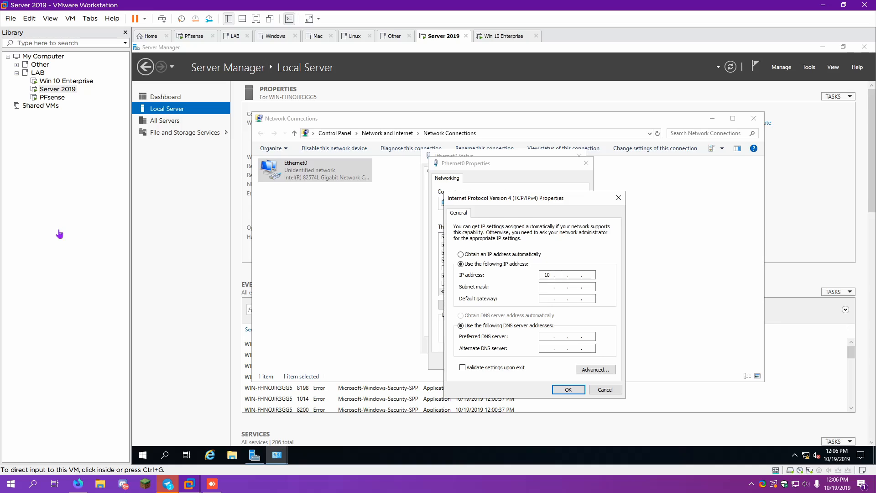
{"action": "type", "text": "10 . 0 . 100"}
{"action": "key", "text": "Tab"}
{"action": "key", "text": "Right"}
{"action": "key", "text": "BackSpace"}
{"action": "type", "text": "255"}
{"action": "key", "text": "Tab"}
Set the default gateway and preferred DNS server to 10.10.0.1 and apply
{"action": "type", "text": "10.0"}
{"action": "key", "text": "BackSpace"}
{"action": "key", "text": "BackSpace"}
{"action": "type", "text": ".1"}
{"action": "key", "text": "Tab"}
{"action": "key", "text": "Tab"}
{"action": "type", "text": "10 . 10 . 0 . 1"}
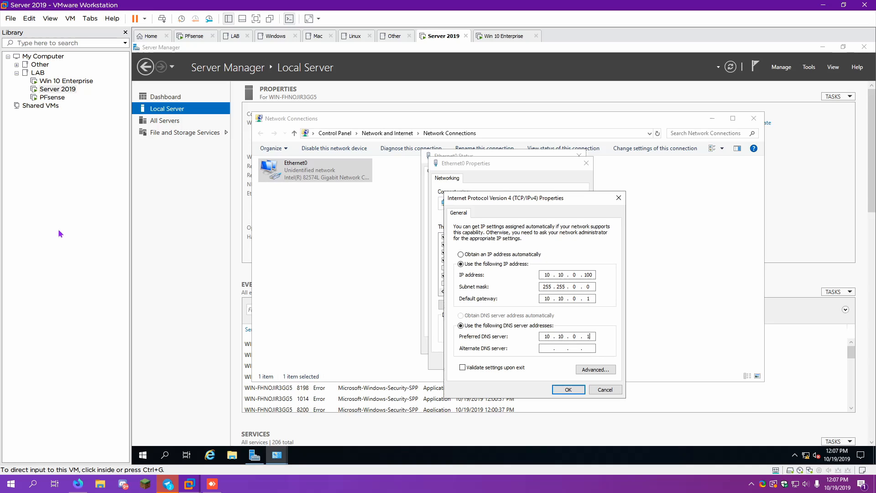
{"action": "left_click", "coordinate": [569, 391]}
Keep the adapter changes, make the server discoverable, and verify the new 10.10.0.100 address
{"action": "left_click", "coordinate": [548, 362]}
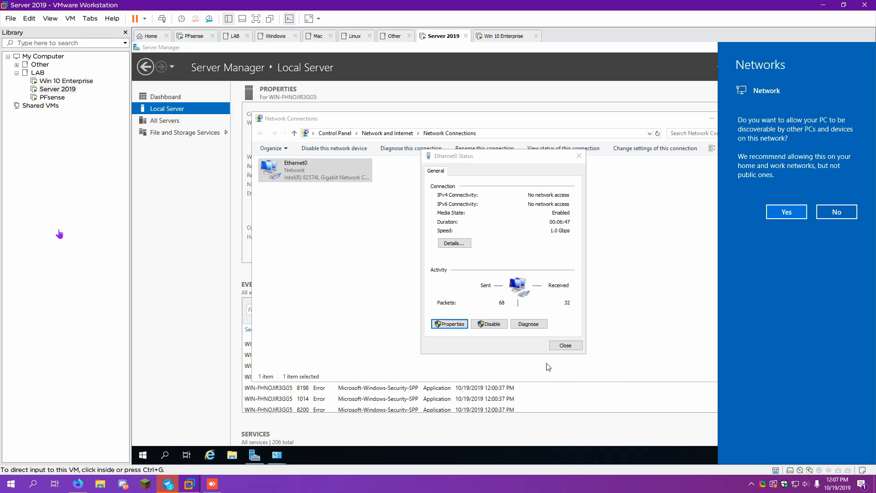
{"action": "left_click", "coordinate": [787, 213]}
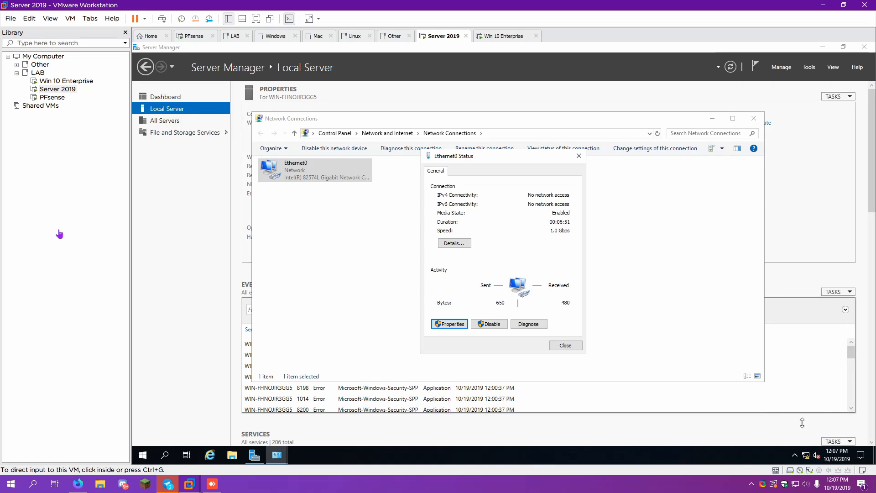
{"action": "left_click", "coordinate": [461, 249]}
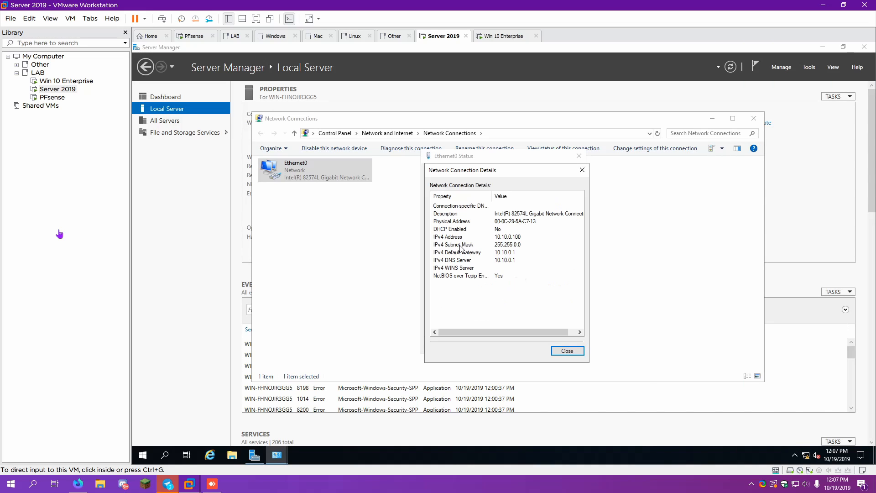
{"action": "left_click", "coordinate": [520, 239]}
{"action": "left_click", "coordinate": [554, 350]}
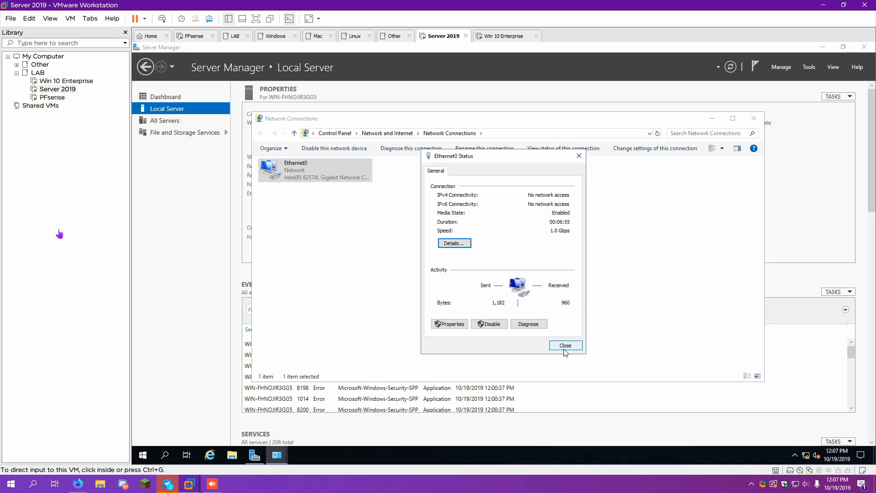
{"action": "left_click", "coordinate": [564, 349]}
{"action": "left_click", "coordinate": [754, 119]}
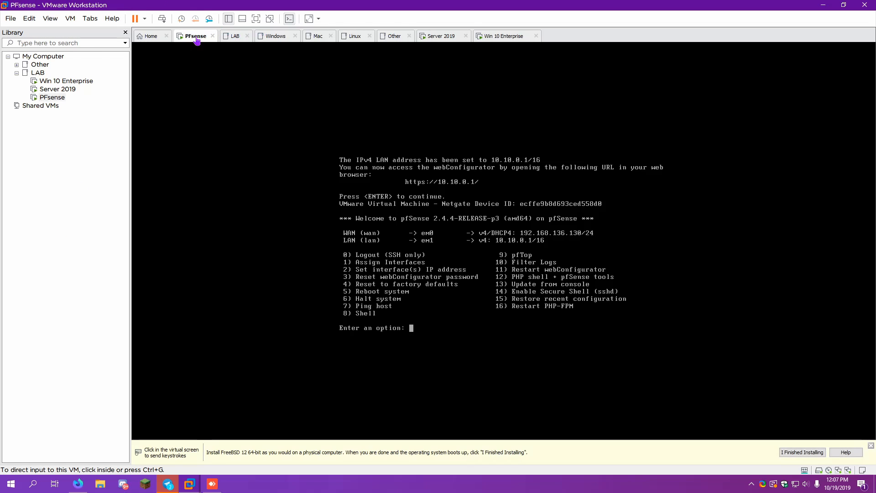
In the pfSense console, set the LAN interface address to 10.10.0.1
{"action": "type", "text": "2"}
{"action": "key", "text": "Return"}
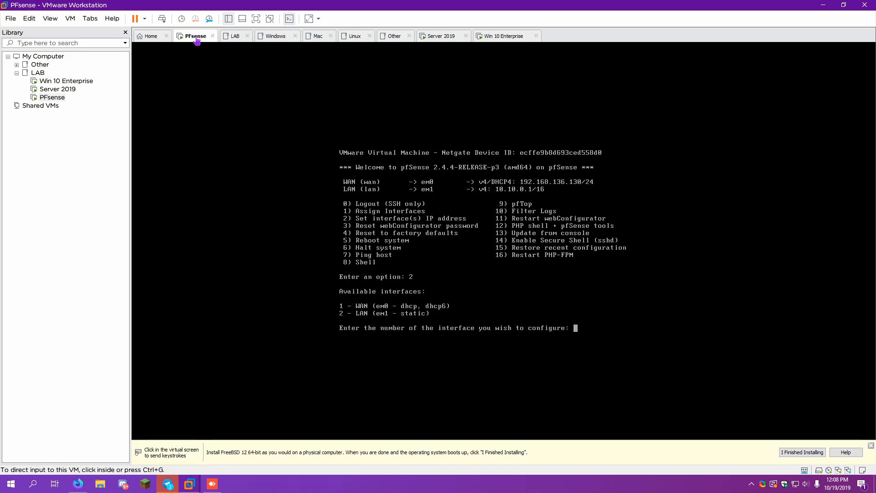
{"action": "type", "text": "2"}
{"action": "key", "text": "Return"}
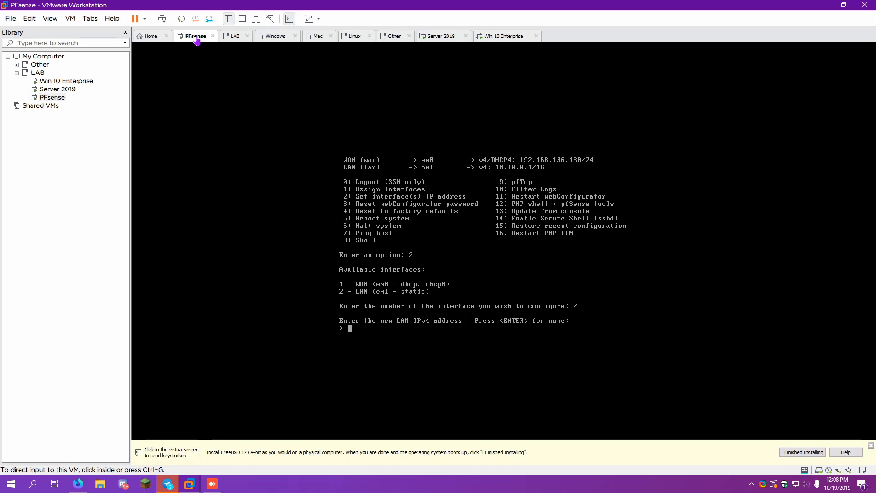
{"action": "type", "text": "10.0"}
{"action": "key", "text": "BackSpace"}
{"action": "type", "text": "10.0.1"}
{"action": "key", "text": "Return"}
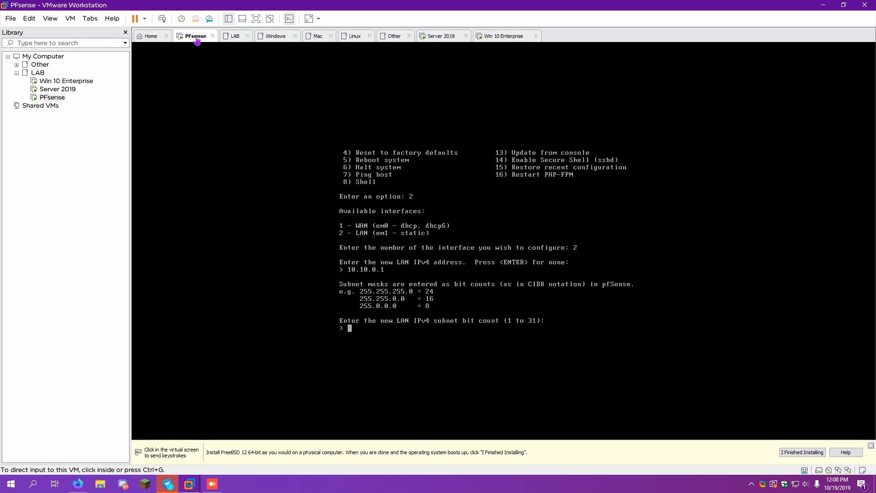
Give the LAN an 8-bit mask, skip gateway and IPv6, keep HTTPS, and return to the menu
{"action": "type", "text": "8"}
{"action": "key", "text": "Return"}
{"action": "key", "text": "Return"}
{"action": "key", "text": "Return"}
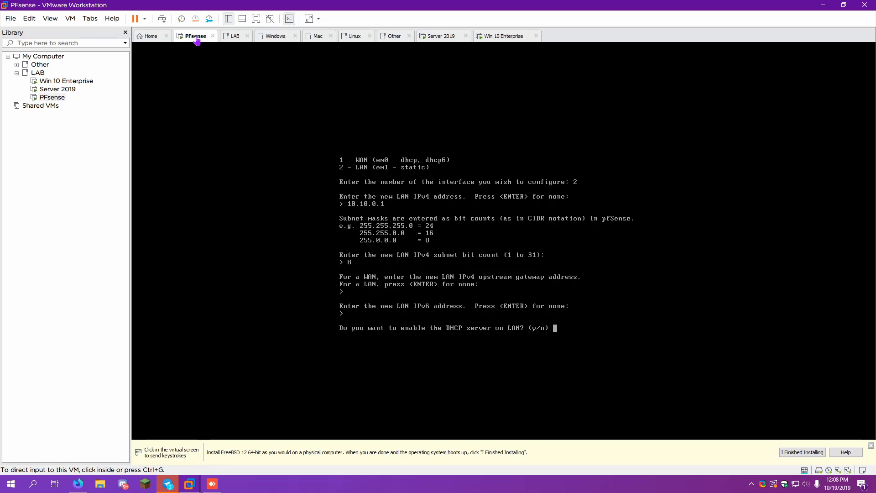
{"action": "type", "text": "n"}
{"action": "key", "text": "Return"}
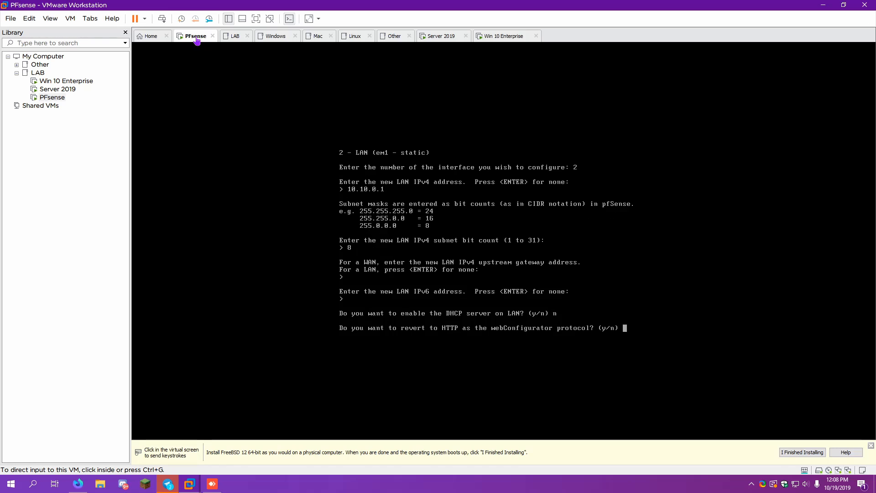
{"action": "type", "text": "n"}
{"action": "key", "text": "Return"}
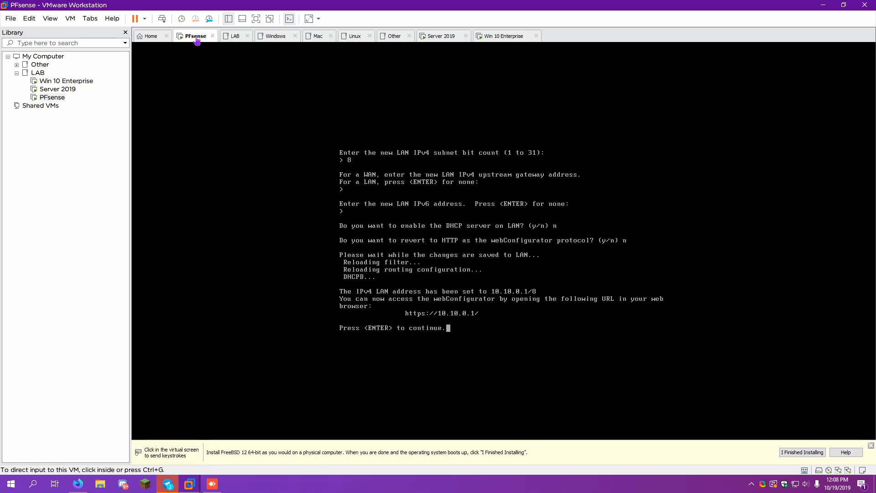
{"action": "key", "text": "Return"}
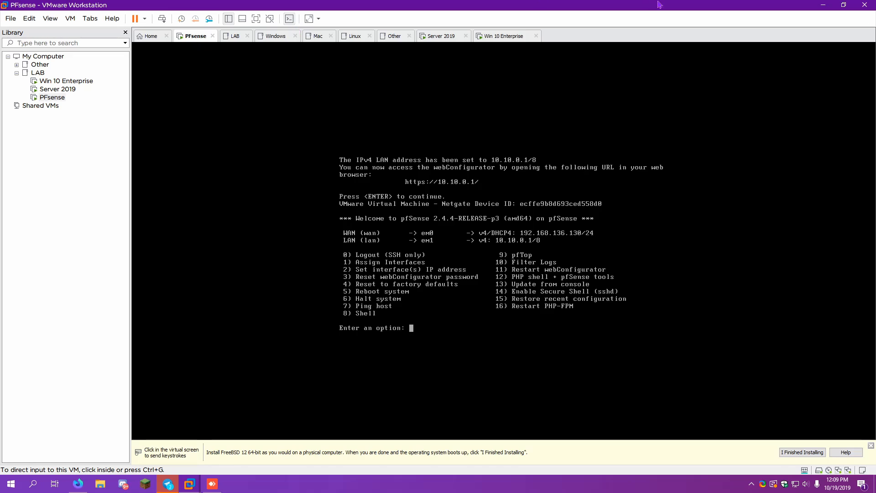
{"action": "left_click", "coordinate": [445, 39]}
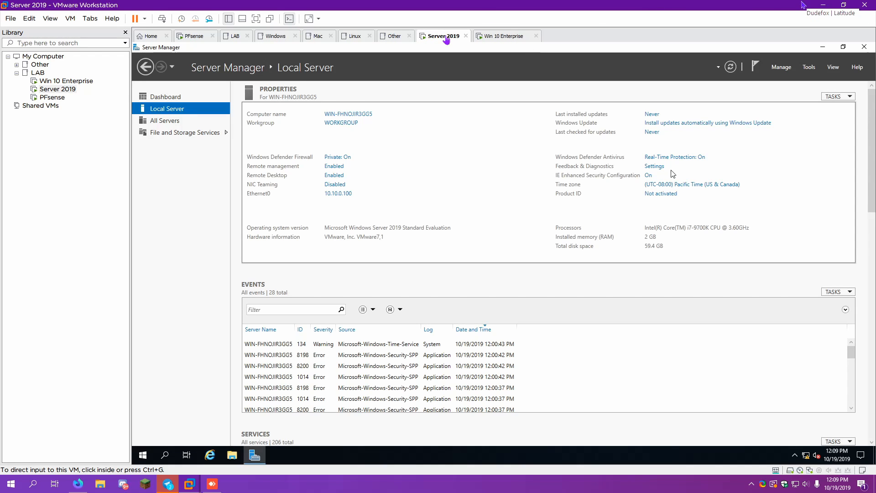
Turn off IE Enhanced Security Configuration for both Administrators and Users
{"action": "left_click", "coordinate": [649, 177]}
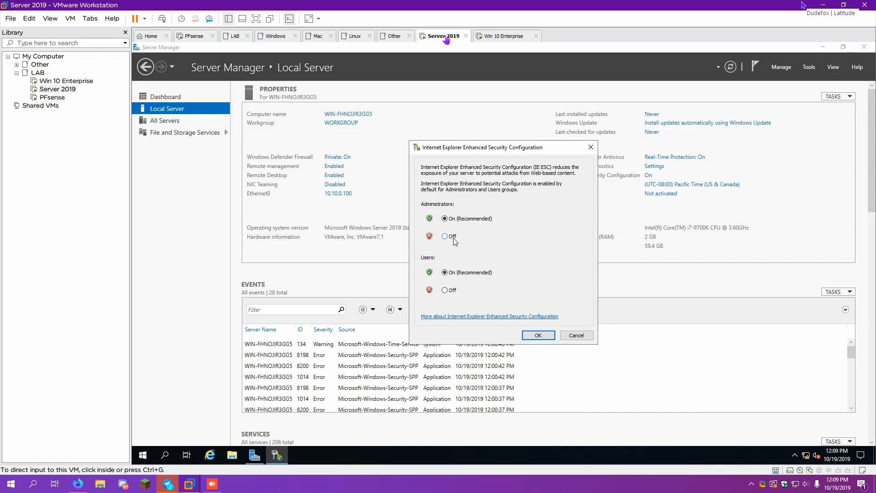
{"action": "left_click", "coordinate": [453, 238]}
{"action": "left_click", "coordinate": [451, 291]}
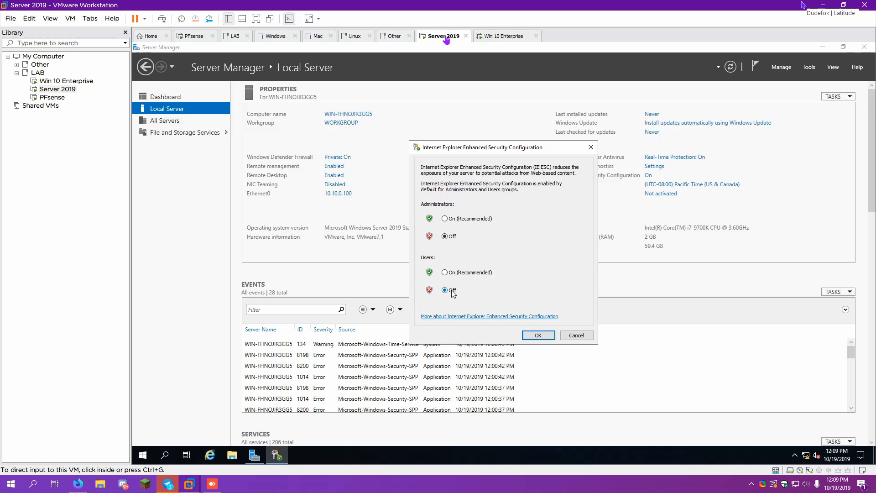
{"action": "left_click", "coordinate": [538, 337]}
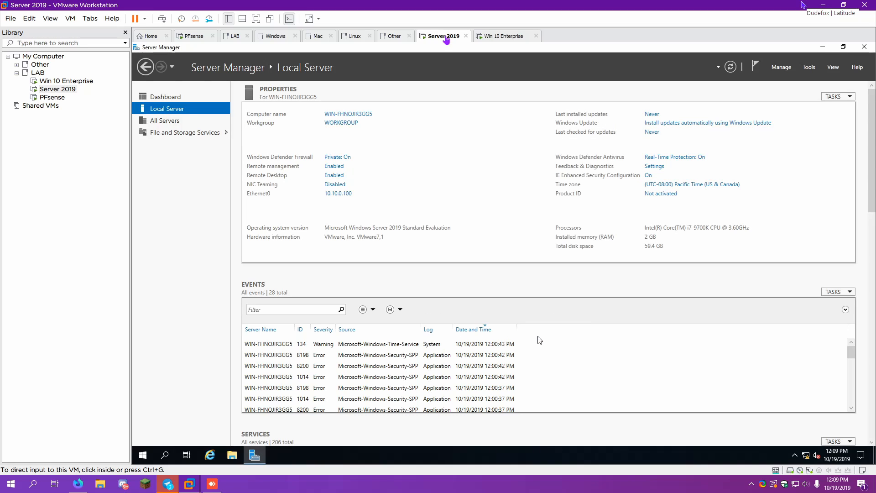
Check the server's time zone settings, then launch Internet Explorer
{"action": "left_click", "coordinate": [720, 187]}
{"action": "left_click", "coordinate": [354, 223]}
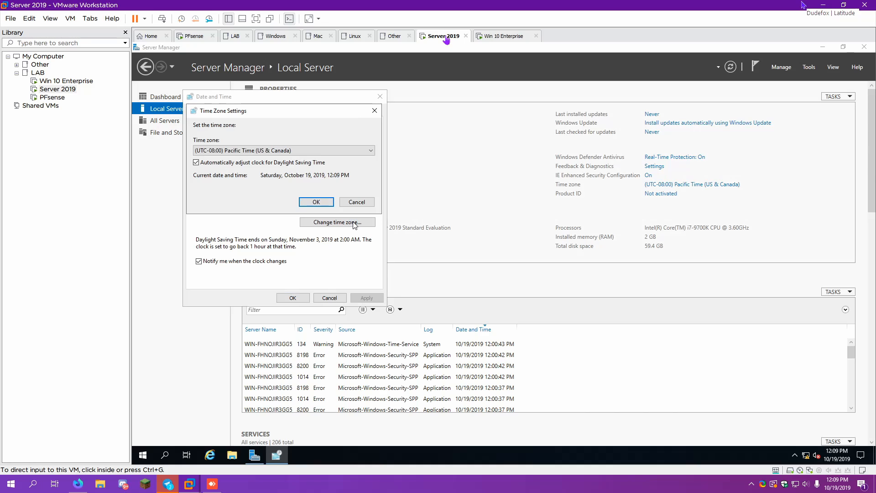
{"action": "key", "text": "Return"}
{"action": "left_click", "coordinate": [300, 296]}
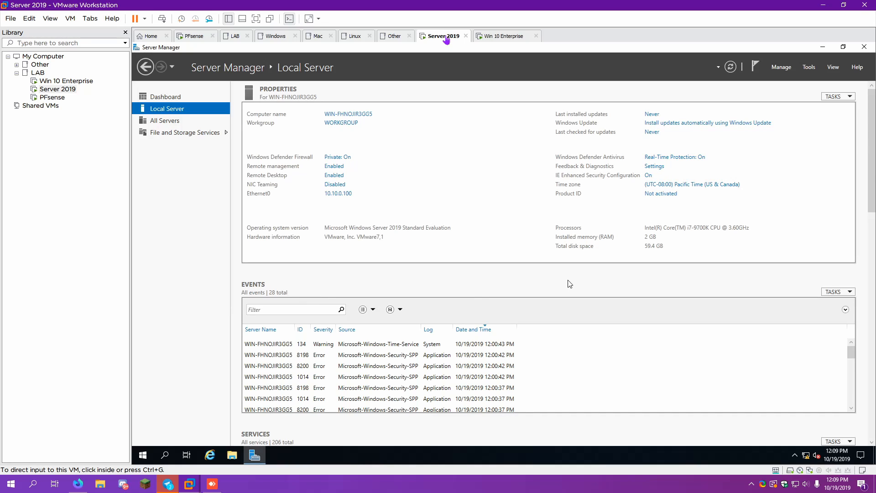
{"action": "left_click", "coordinate": [211, 454]}
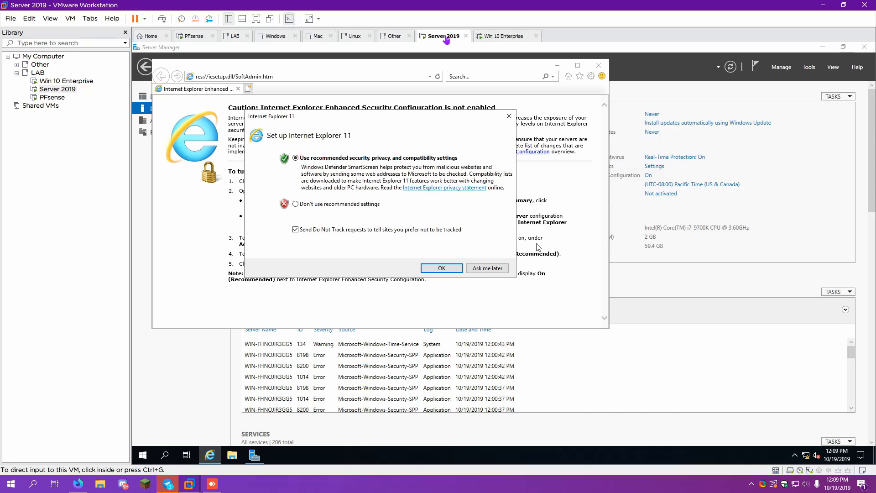
{"action": "left_click", "coordinate": [460, 269]}
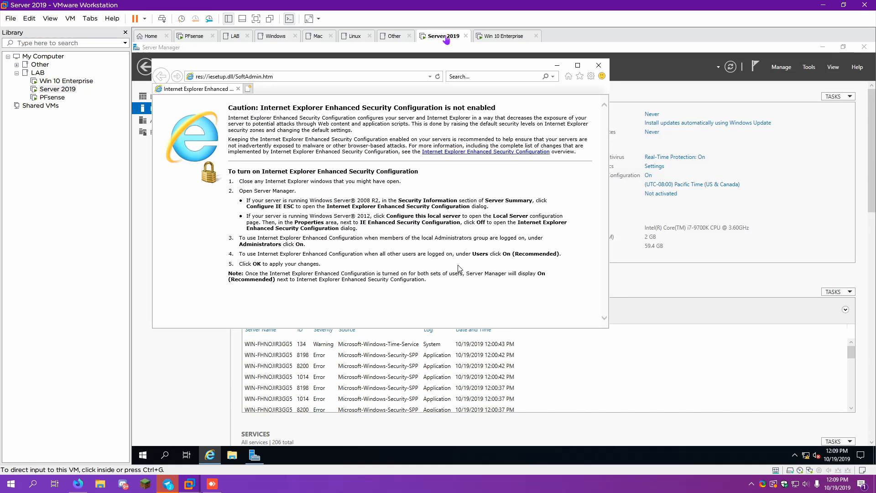
{"action": "double_click", "coordinate": [317, 67]}
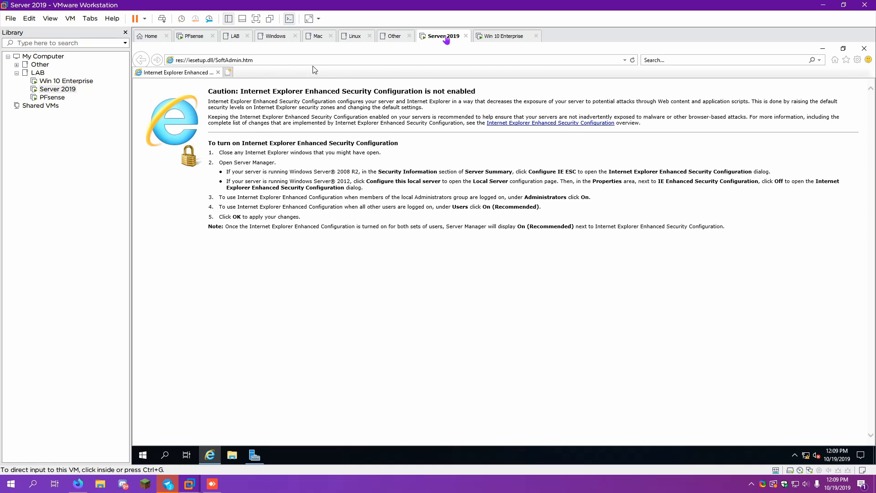
{"action": "left_click", "coordinate": [318, 62]}
{"action": "type", "text": "h"}
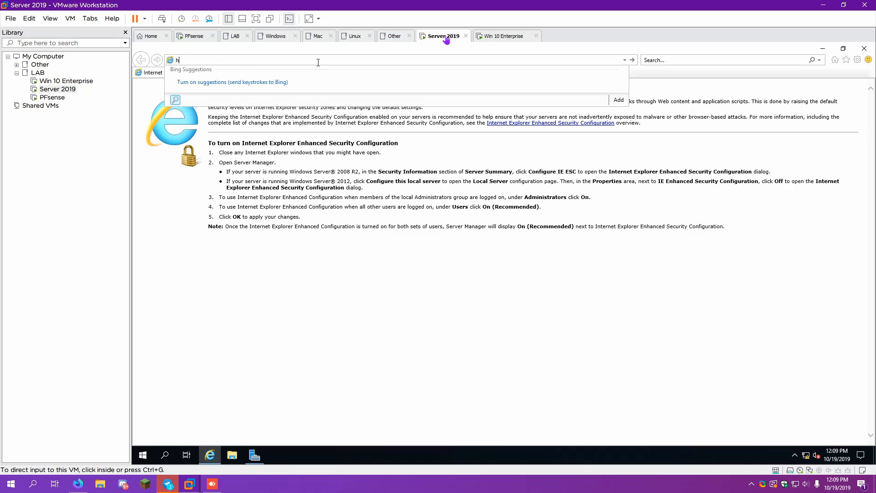
{"action": "type", "text": "ttps://10"}
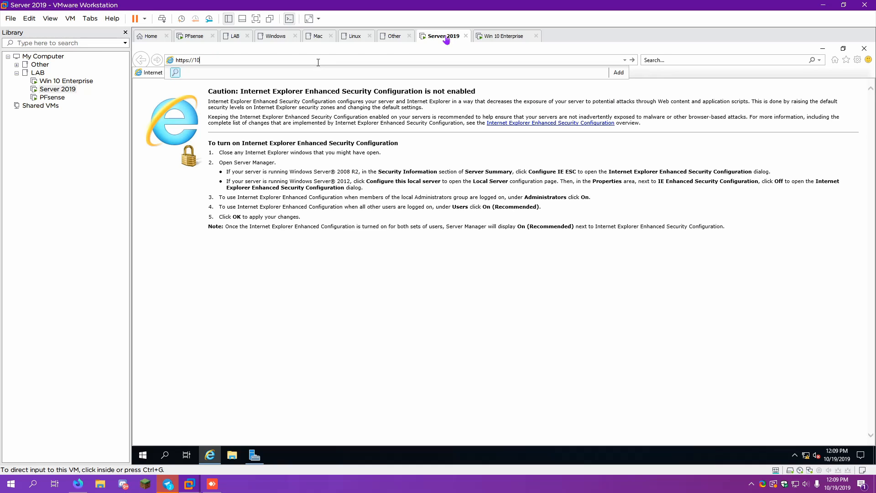
{"action": "type", "text": ".10.0."}
{"action": "type", "text": "1"}
{"action": "key", "text": "Return"}
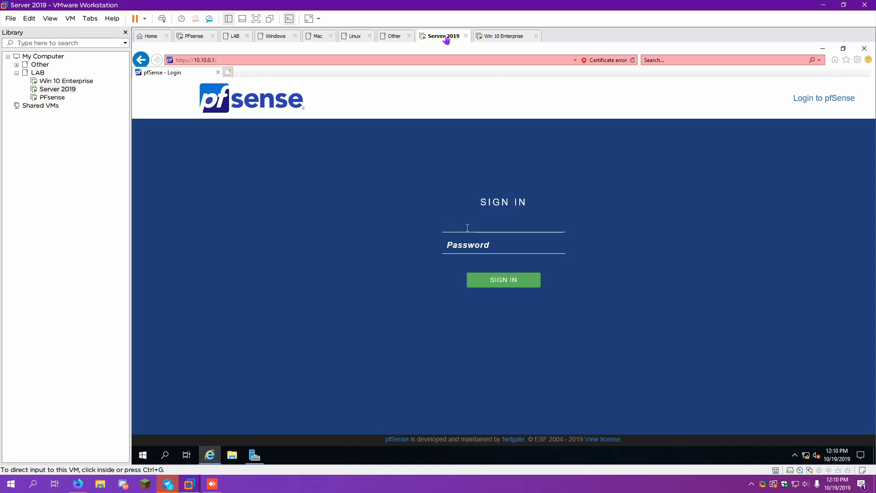
Sign in to the pfSense web interface with the admin credentials
{"action": "type", "text": "admin"}
{"action": "key", "text": "Tab"}
{"action": "type", "text": "pfsense"}
{"action": "key", "text": "Return"}
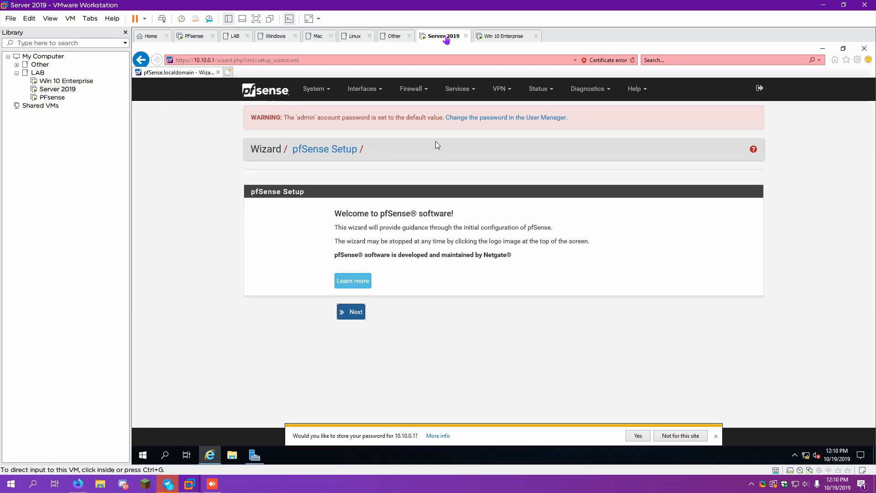
Advance past the wizard intro and enter DNS servers 1.1.1.1 and 1.0.0.1
{"action": "left_click", "coordinate": [355, 313]}
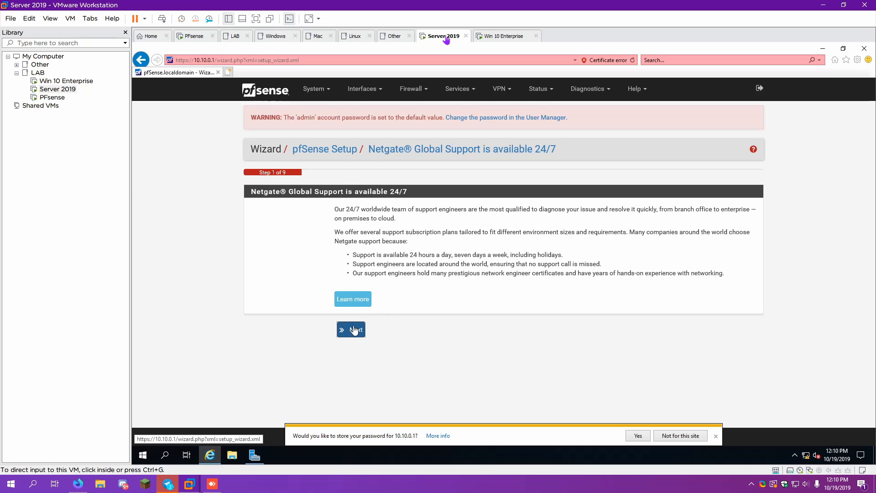
{"action": "left_click", "coordinate": [355, 329]}
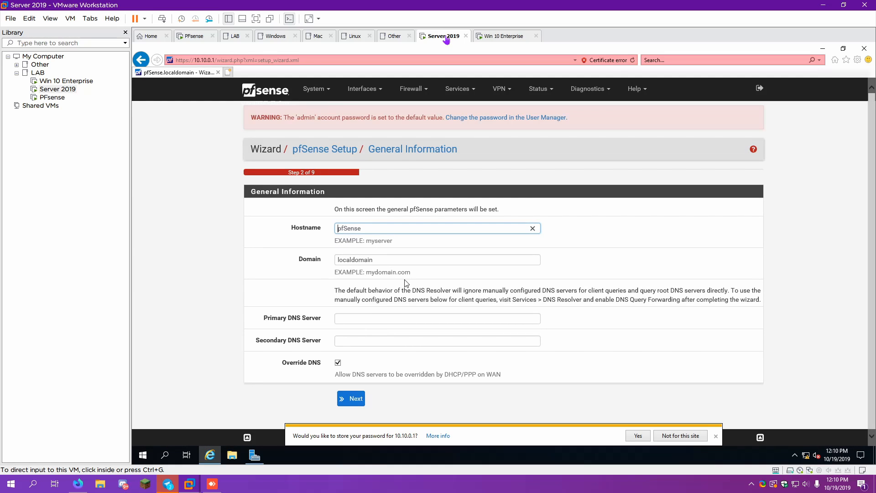
{"action": "left_click", "coordinate": [360, 320]}
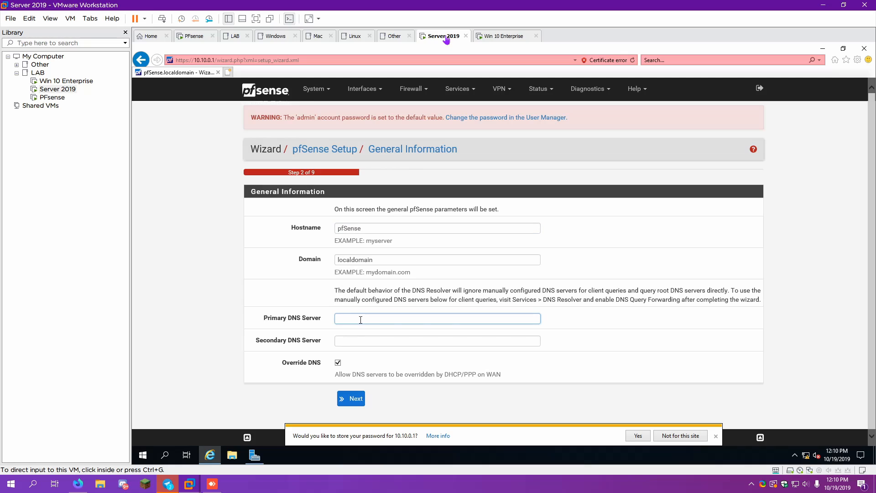
{"action": "type", "text": "1.1.1.1"}
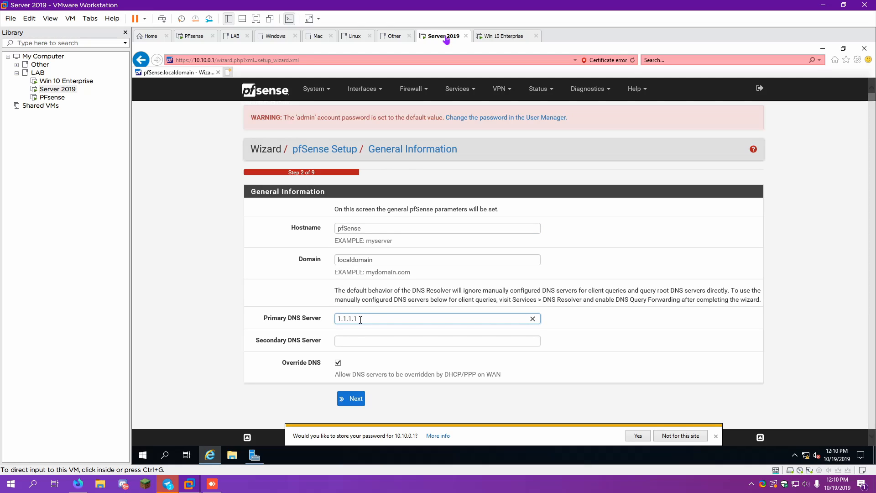
{"action": "key", "text": "Tab"}
{"action": "type", "text": "1.0.0.1"}
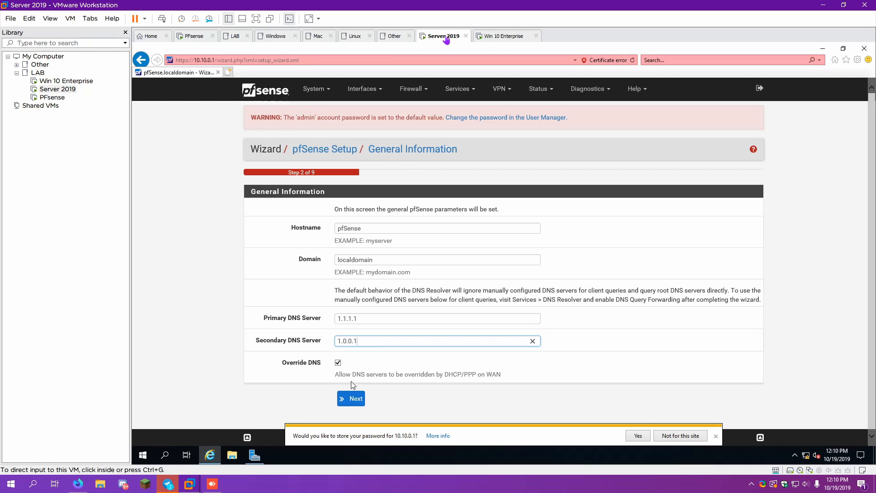
Save the general information and keep the default time server
{"action": "left_click", "coordinate": [716, 437]}
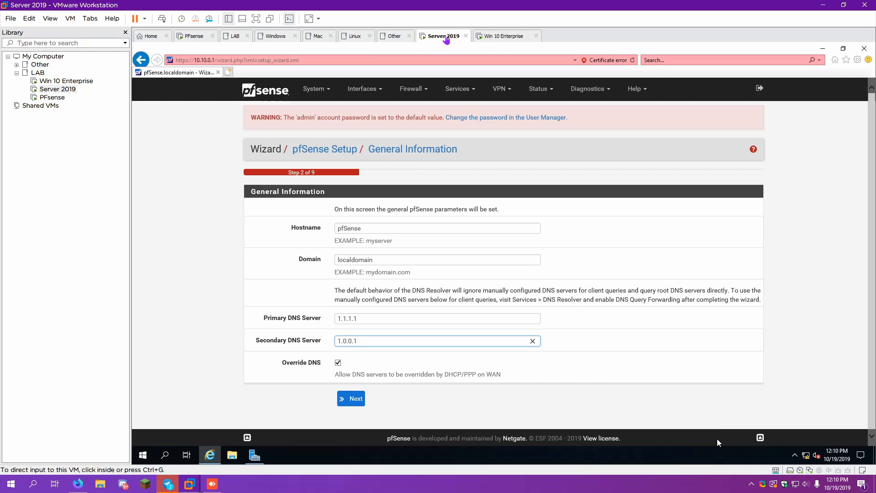
{"action": "left_click", "coordinate": [360, 403]}
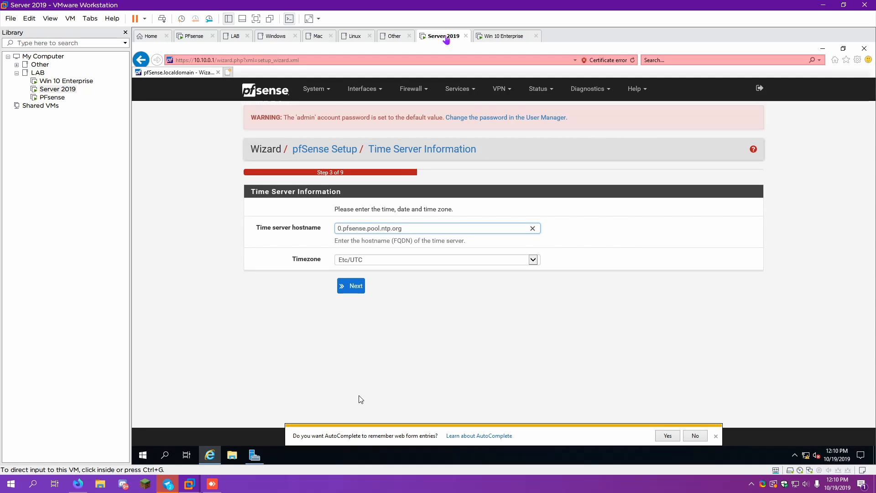
{"action": "left_click", "coordinate": [355, 286]}
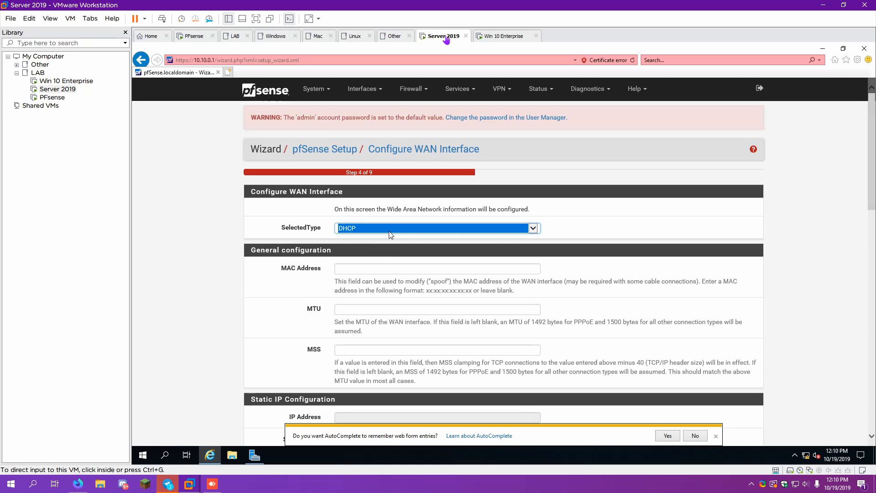
Set the WAN type to DHCP and keep the LAN address 10.10.0.1
{"action": "scroll", "coordinate": [369, 233], "scroll_direction": "down", "scroll_amount": 2}
{"action": "left_click", "coordinate": [690, 437]}
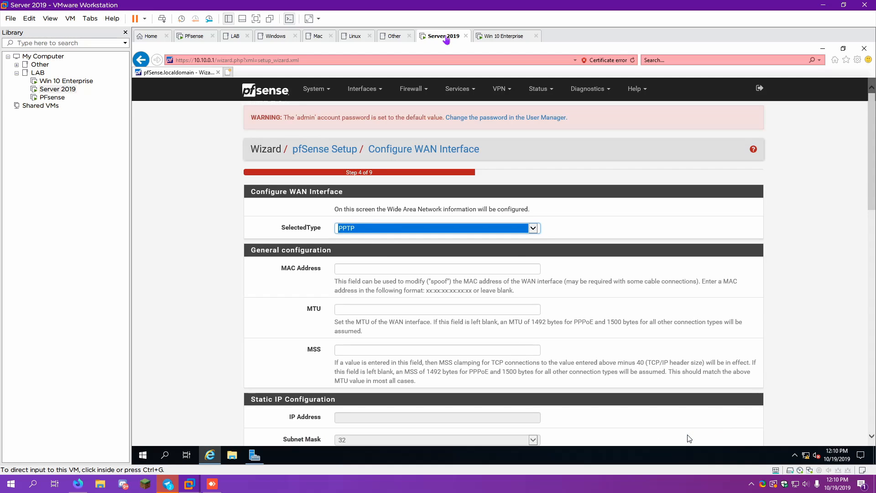
{"action": "left_click", "coordinate": [473, 225]}
{"action": "left_click", "coordinate": [372, 214]}
{"action": "left_click_drag", "start_coordinate": [874, 173], "coordinate": [867, 394]}
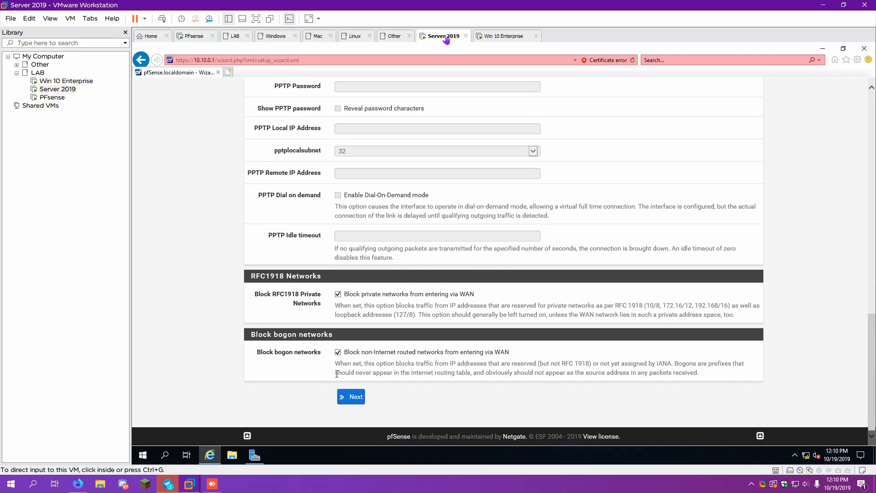
{"action": "left_click", "coordinate": [351, 398]}
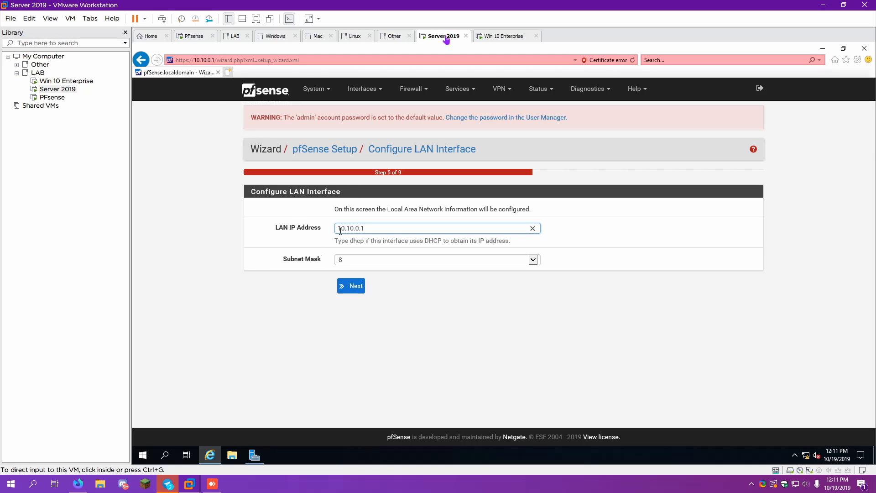
{"action": "left_click", "coordinate": [344, 289]}
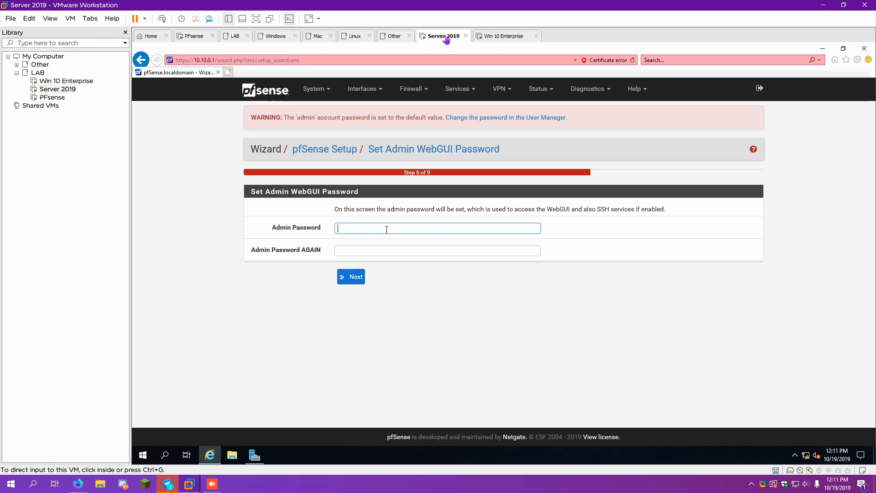
Enter and confirm a new admin WebGUI password
{"action": "type", "text": "********"}
{"action": "key", "text": "Tab"}
{"action": "type", "text": "******"}
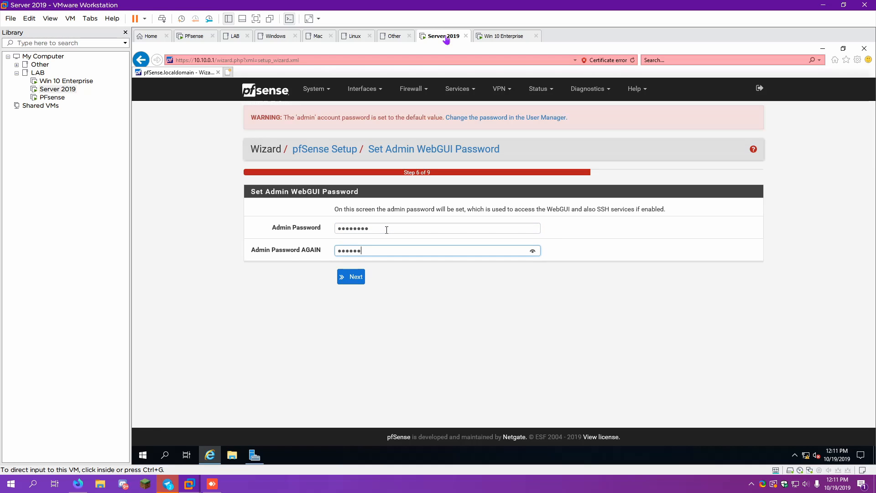
{"action": "type", "text": "**"}
{"action": "key", "text": "Return"}
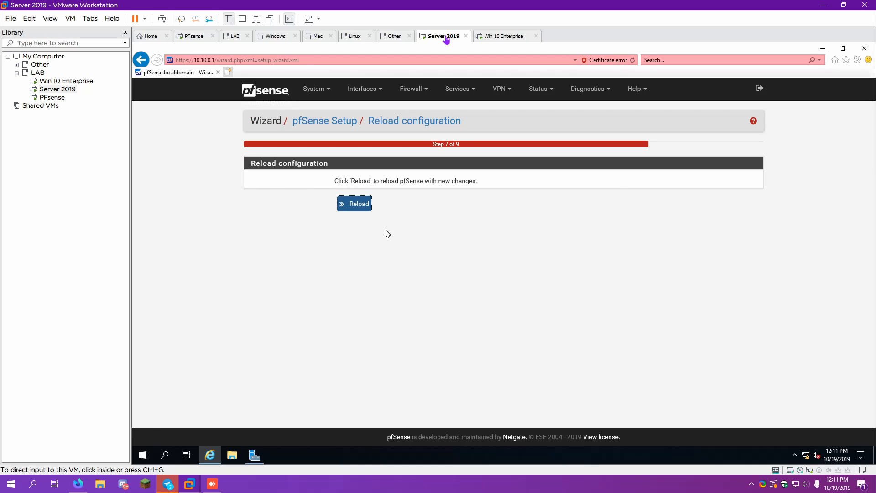
Reload the pfSense configuration, check for updates and go to the Dashboard
{"action": "left_click", "coordinate": [357, 204]}
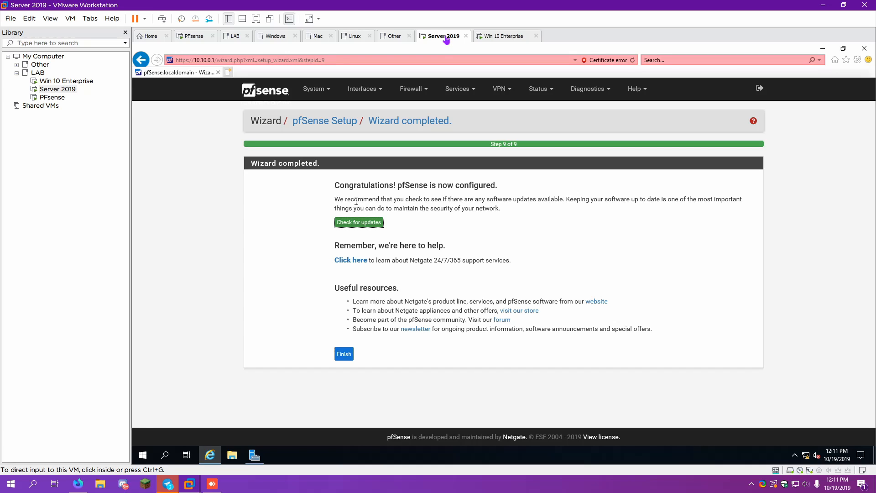
{"action": "left_click", "coordinate": [349, 226]}
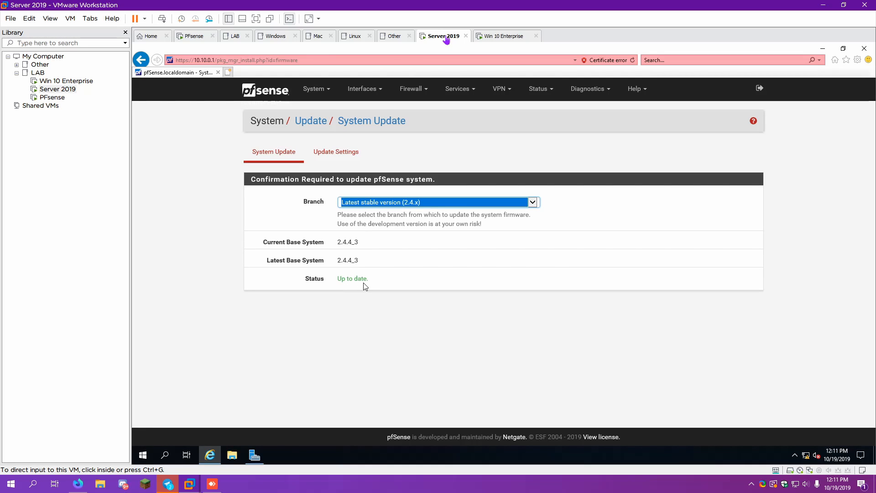
{"action": "left_click", "coordinate": [266, 95]}
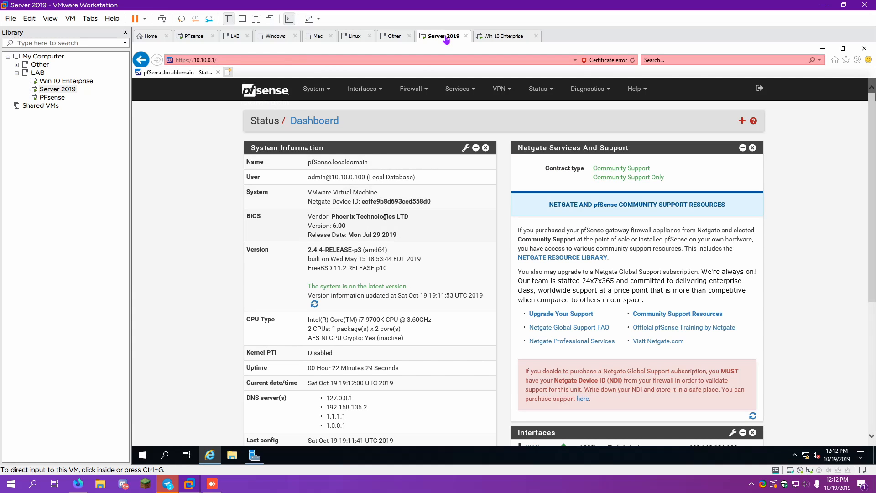
Test internet access by loading google.com in a new tab, then review the dashboard
{"action": "left_click", "coordinate": [229, 73]}
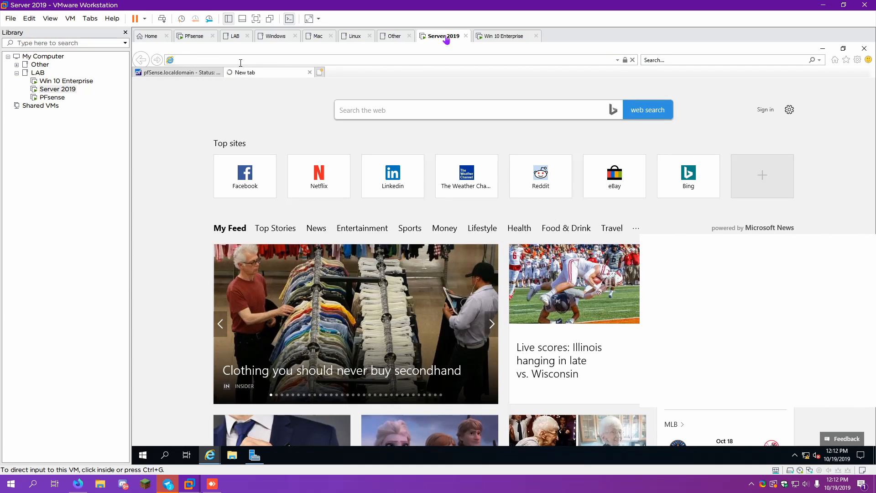
{"action": "type", "text": "google.com"}
{"action": "key", "text": "Return"}
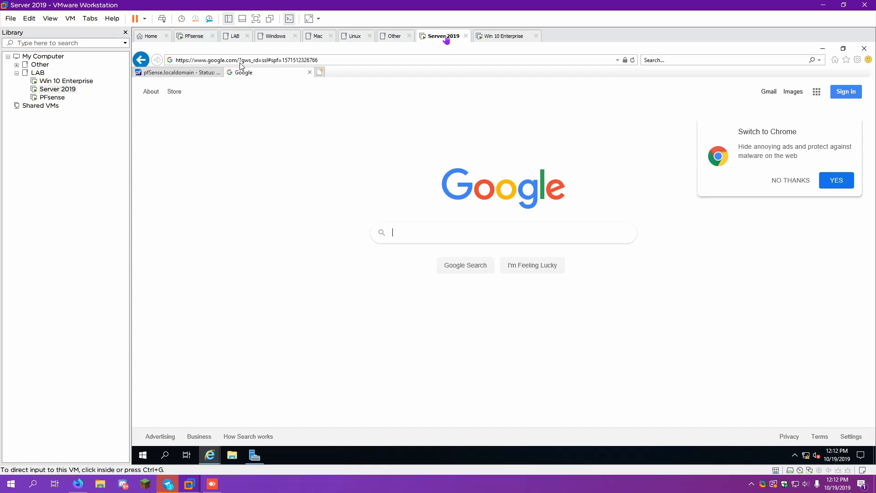
{"action": "left_click", "coordinate": [310, 72]}
{"action": "scroll", "coordinate": [350, 206], "scroll_direction": "down", "scroll_amount": 3}
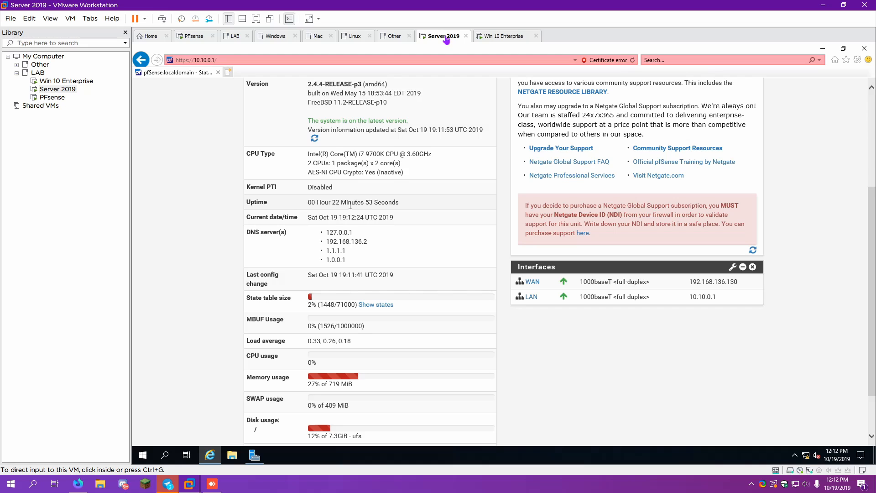
{"action": "scroll", "coordinate": [350, 205], "scroll_direction": "up", "scroll_amount": 3}
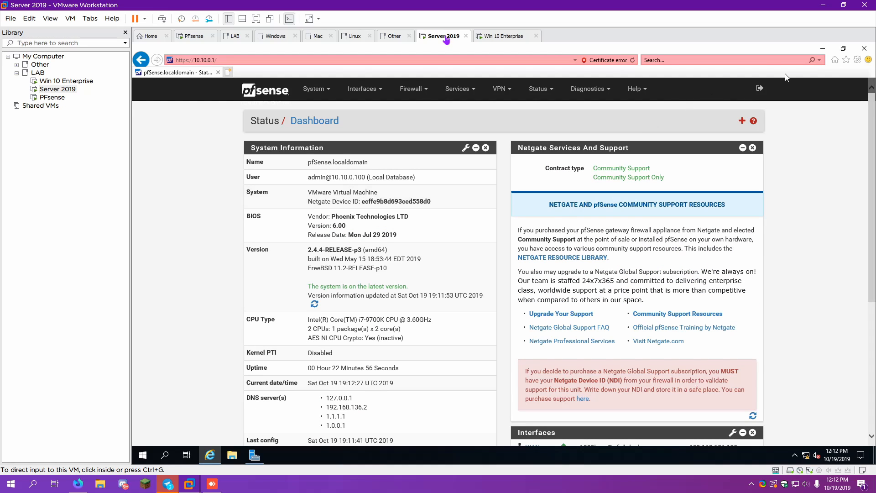
Close the browser, refresh the local server properties and close Server Manager
{"action": "left_click", "coordinate": [865, 49]}
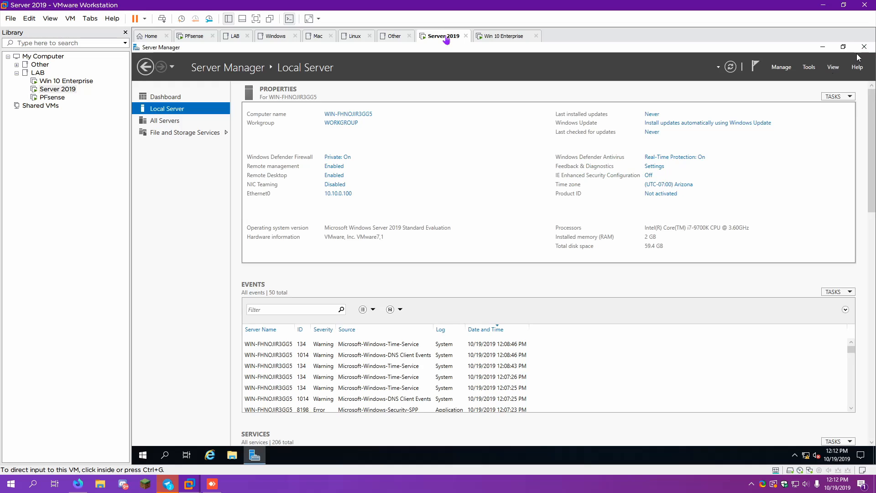
{"action": "left_click", "coordinate": [731, 67]}
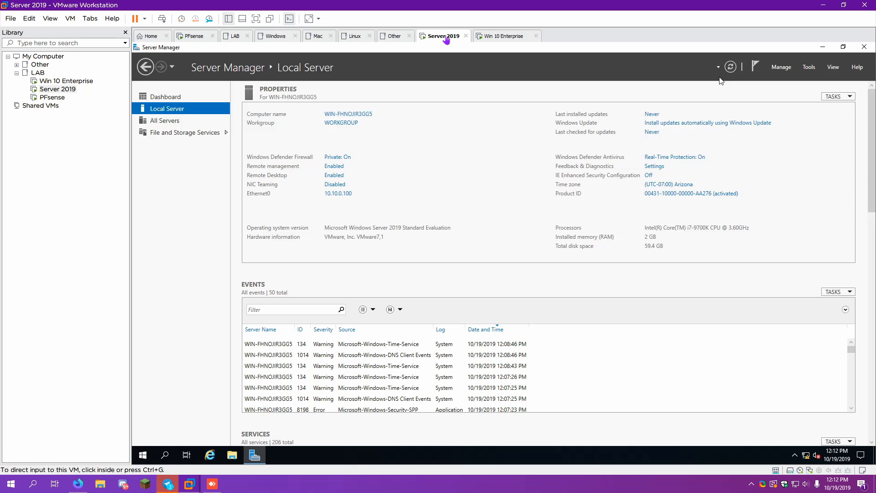
{"action": "left_click", "coordinate": [863, 47]}
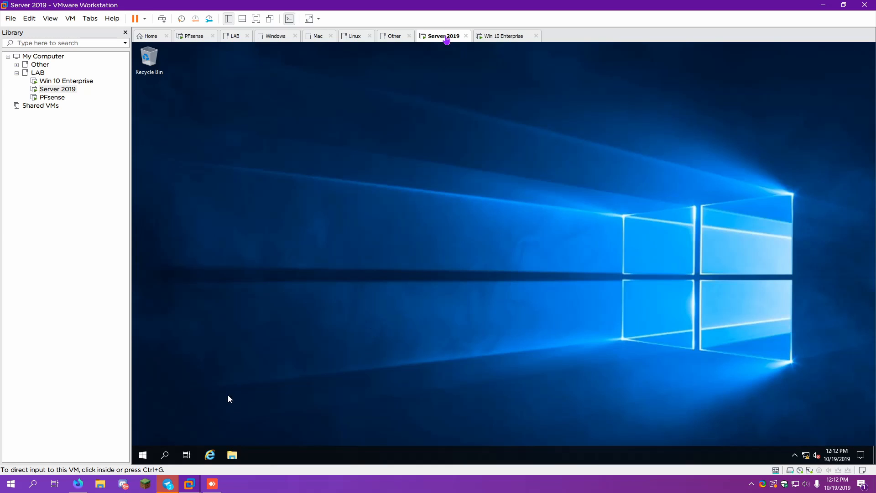
Restart Server 2019 with the shutdown reason Other (Planned)
{"action": "right_click", "coordinate": [143, 455]}
{"action": "mouse_move", "coordinate": [174, 436]}
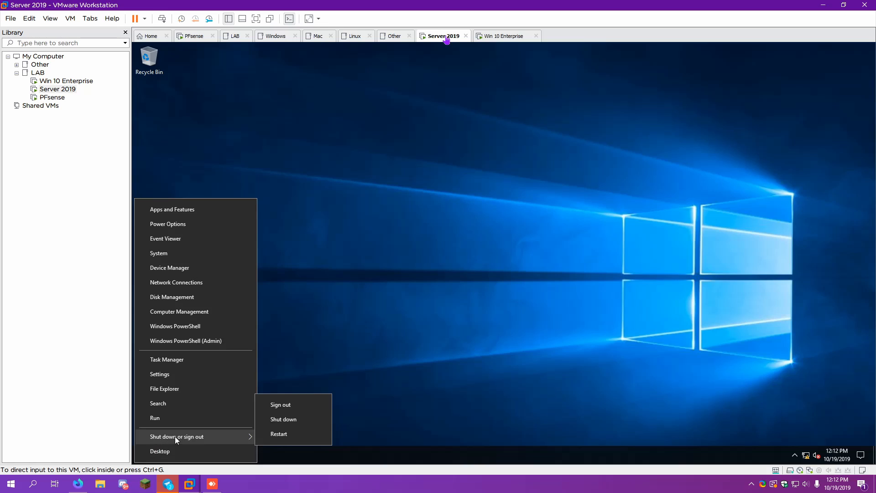
{"action": "left_click", "coordinate": [277, 436]}
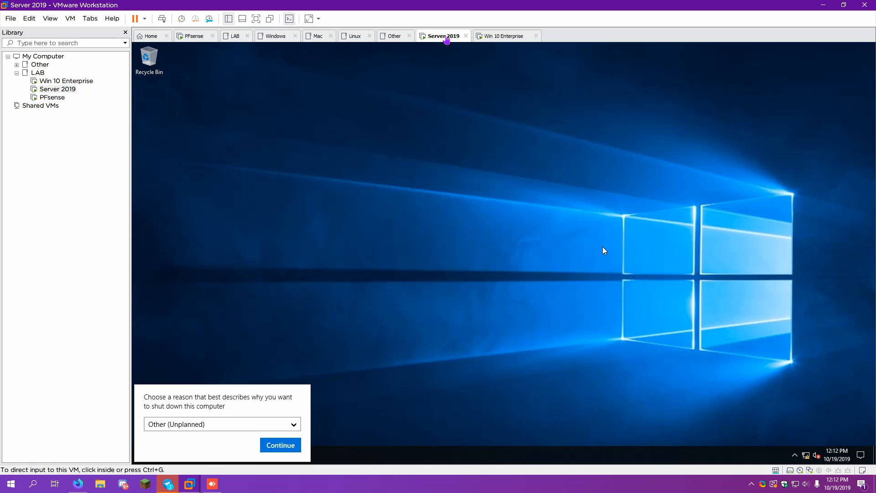
{"action": "left_click", "coordinate": [274, 423]}
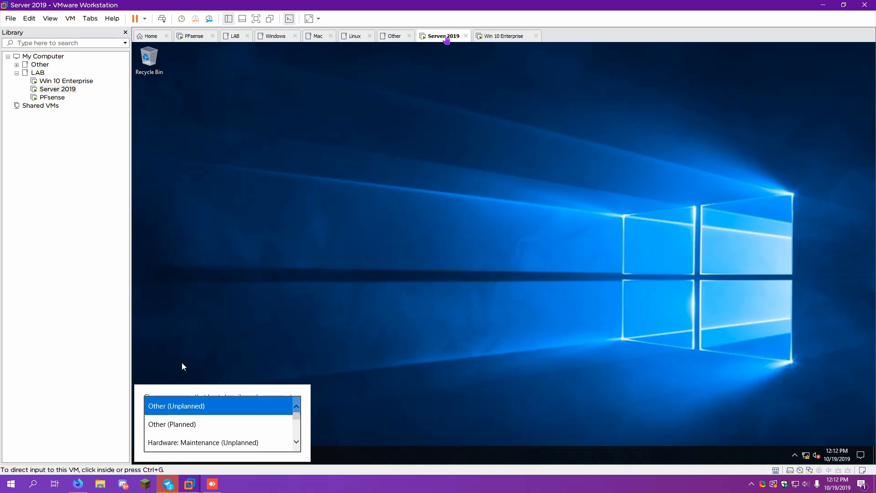
{"action": "left_click", "coordinate": [174, 424]}
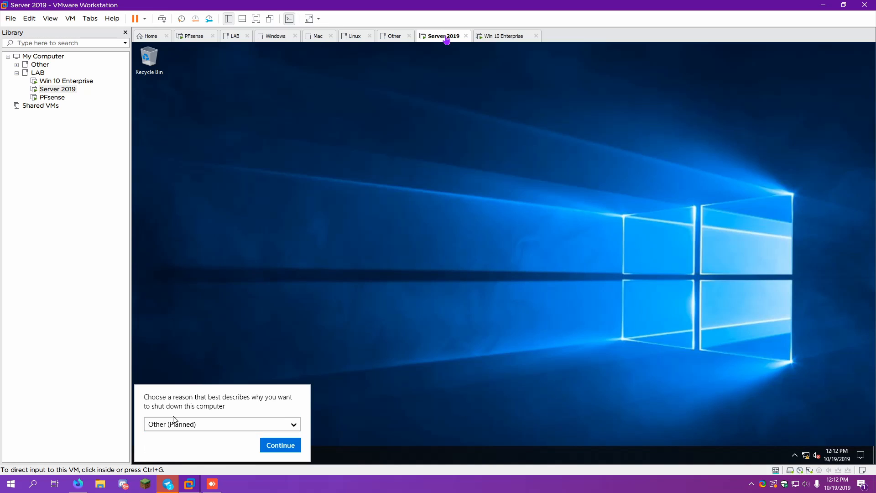
{"action": "left_click", "coordinate": [281, 445]}
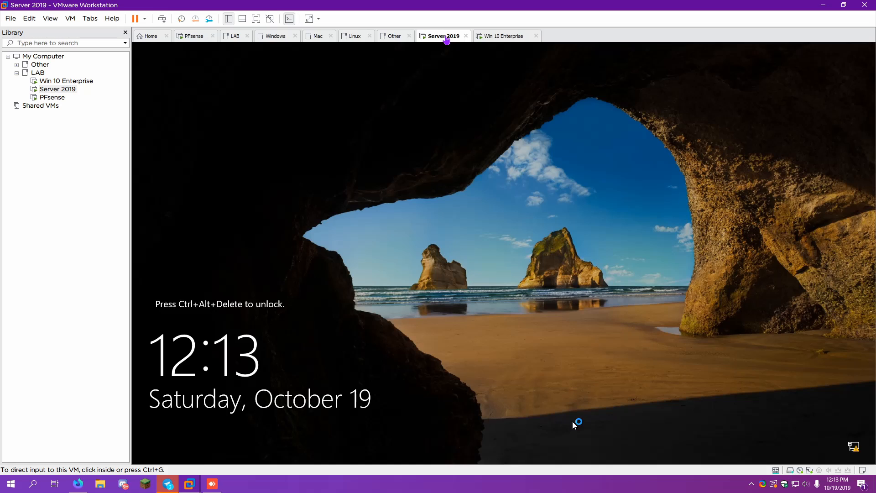
Sign in as Administrator, review the local server properties, and close Server Manager
{"action": "key", "text": "ctrl+alt+Insert"}
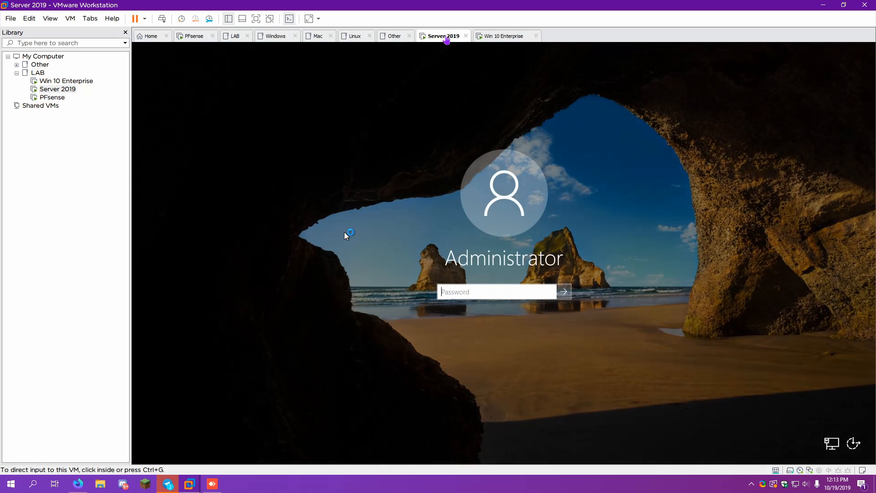
{"action": "type", "text": "••••••••••"}
{"action": "key", "text": "Return"}
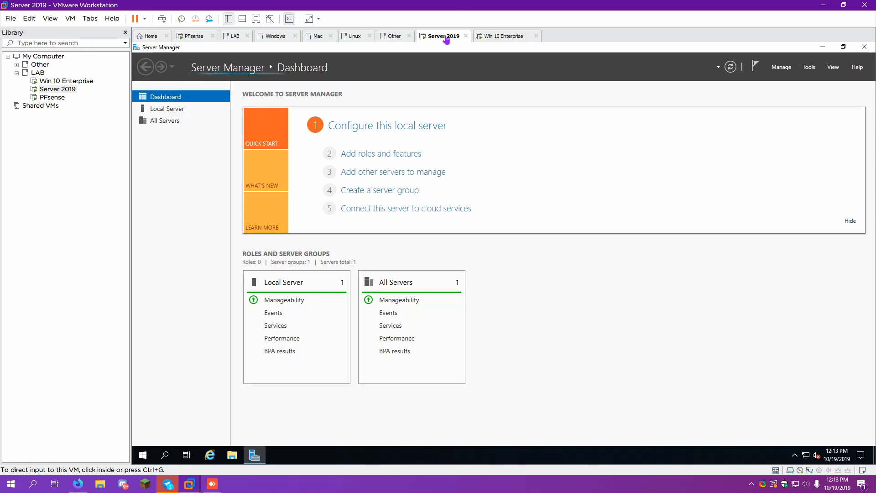
{"action": "left_click", "coordinate": [379, 126]}
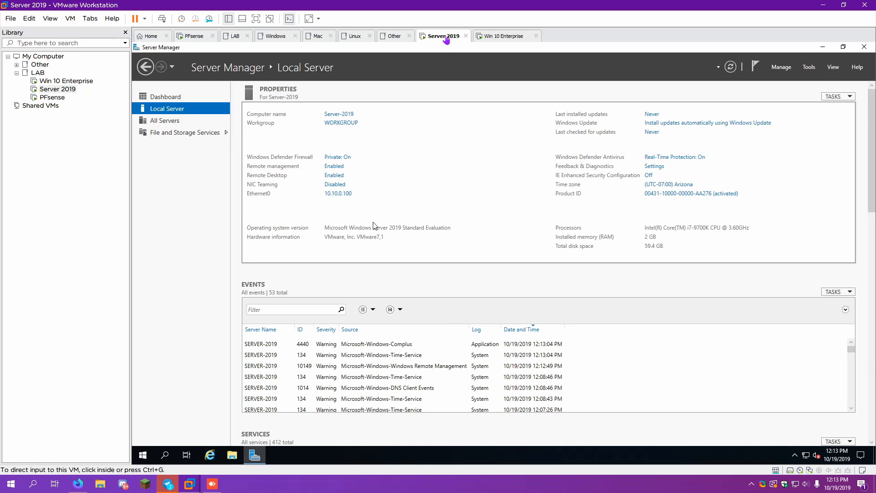
{"action": "left_click", "coordinate": [864, 47]}
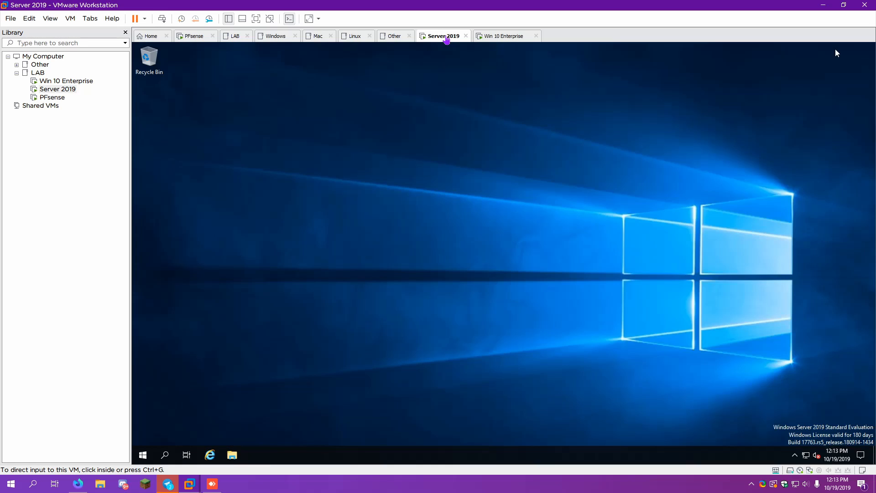
Check for updates on the server via Settings > Update & Security > Windows Update
{"action": "left_click", "coordinate": [146, 458]}
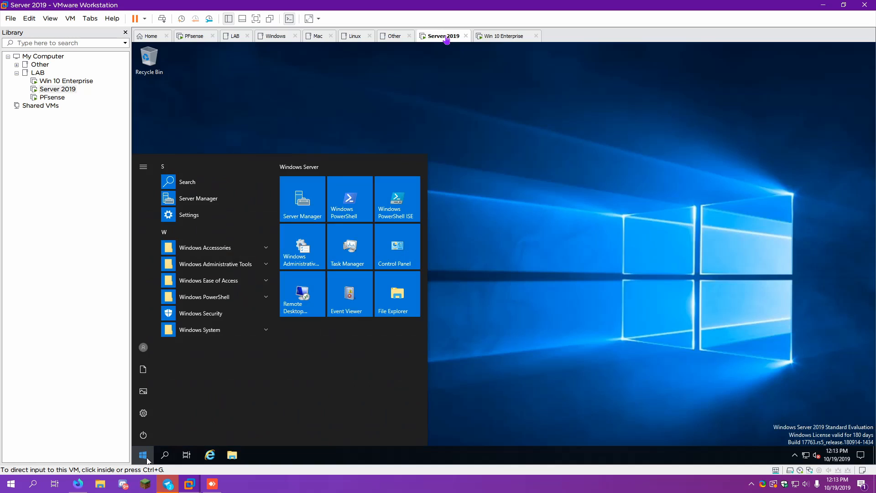
{"action": "left_click", "coordinate": [141, 414]}
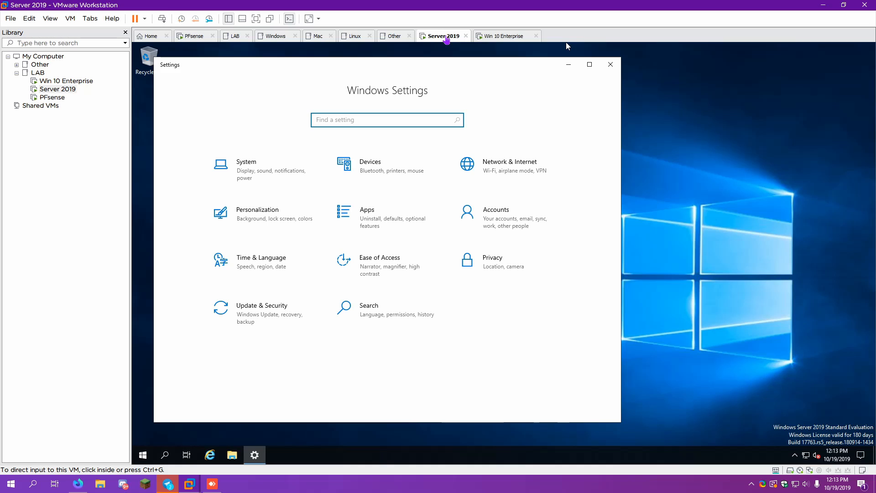
{"action": "left_click", "coordinate": [311, 318]}
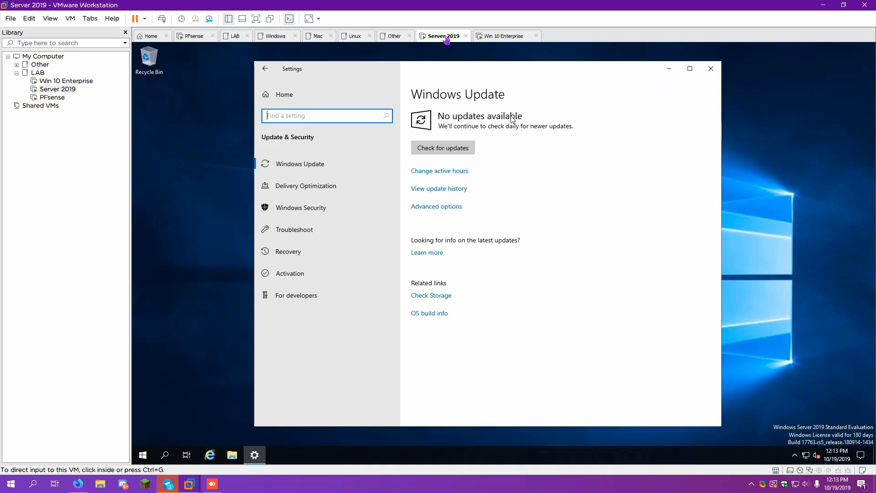
{"action": "left_click", "coordinate": [473, 152]}
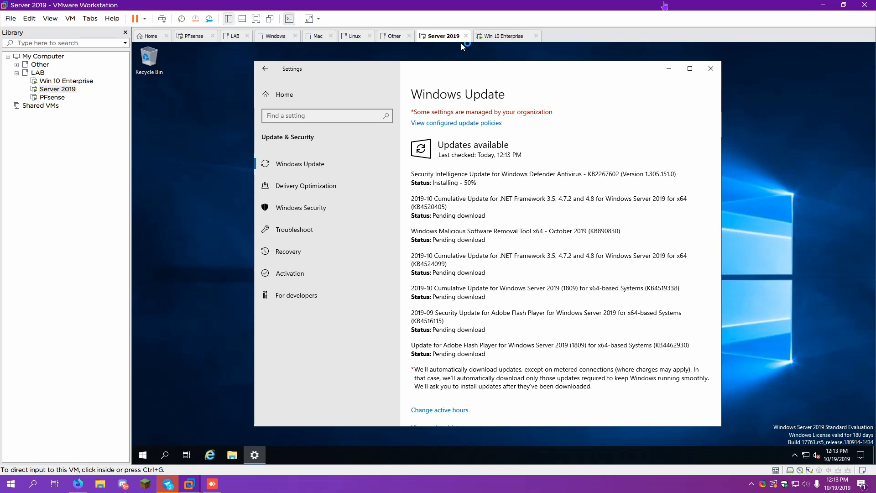
On Win 10 Enterprise, give Ethernet0 static IP 10.10.0.101 with gateway 10.10.0.1
{"action": "left_click", "coordinate": [504, 36]}
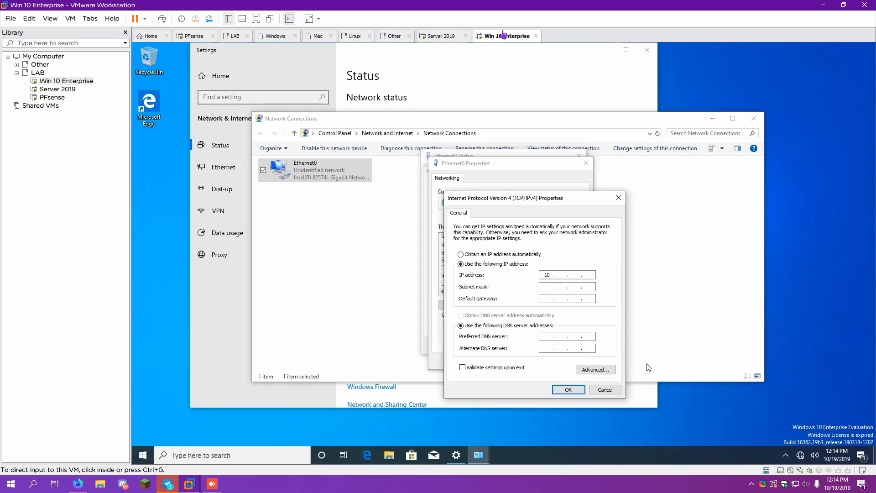
{"action": "type", "text": "10 . 0 . 101"}
{"action": "key", "text": "Tab"}
{"action": "key", "text": "Tab"}
{"action": "type", "text": "10"}
{"action": "key", "text": "BackSpace"}
{"action": "key", "text": "BackSpace"}
{"action": "key", "text": "BackSpace"}
{"action": "key", "text": "BackSpace"}
{"action": "type", "text": "0 . 10 . 0 . 1"}
{"action": "key", "text": "Tab"}
{"action": "key", "text": "Tab"}
{"action": "type", "text": "10 . 10 ."}
{"action": "left_click", "coordinate": [566, 393]}
Close the adapter properties, status, Network Connections and Settings windows
{"action": "left_click", "coordinate": [549, 365]}
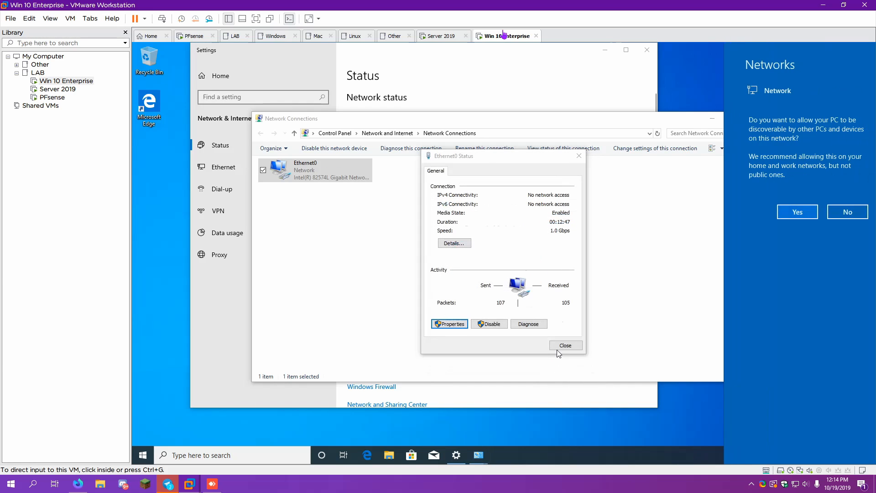
{"action": "left_click", "coordinate": [559, 350]}
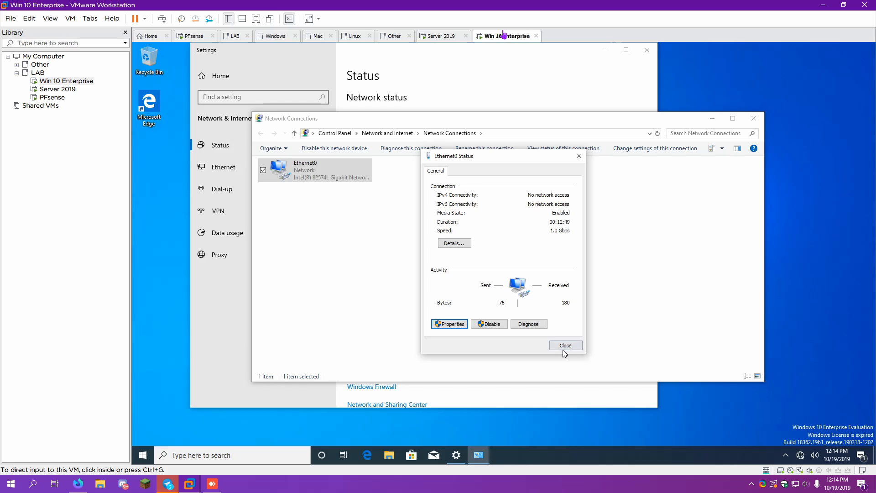
{"action": "left_click", "coordinate": [565, 345]}
{"action": "left_click", "coordinate": [753, 119]}
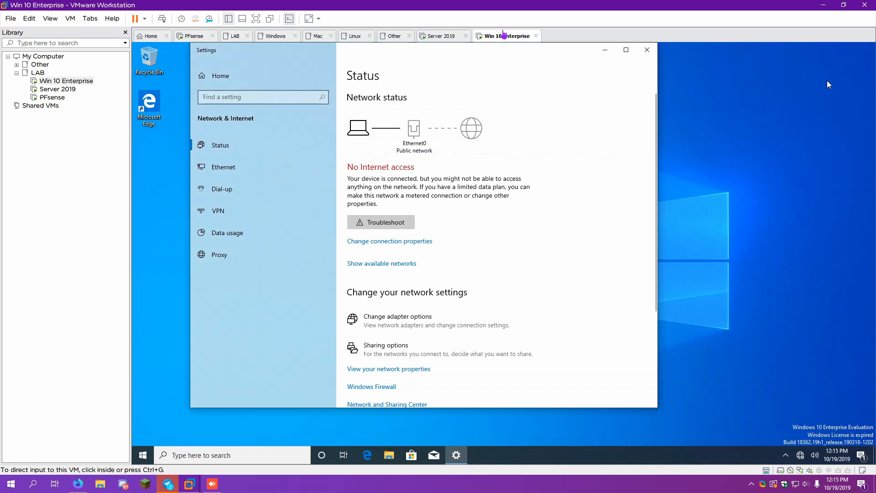
{"action": "left_click", "coordinate": [647, 50]}
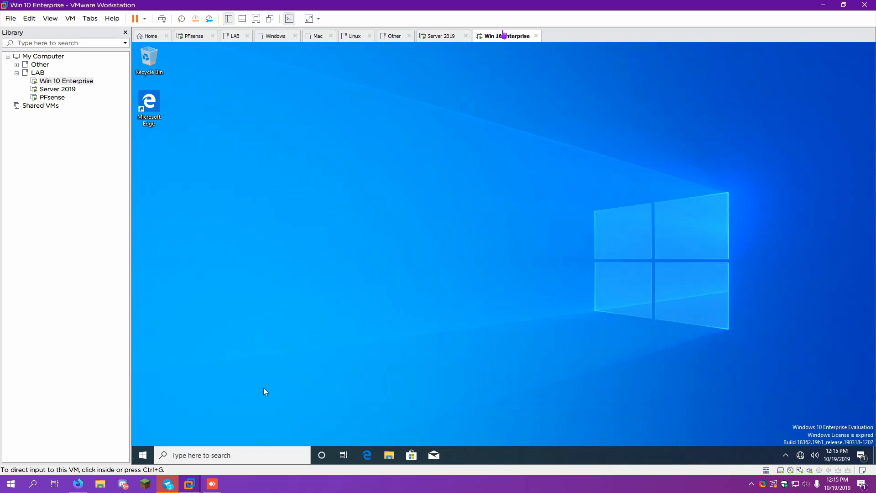
{"action": "left_click", "coordinate": [160, 102]}
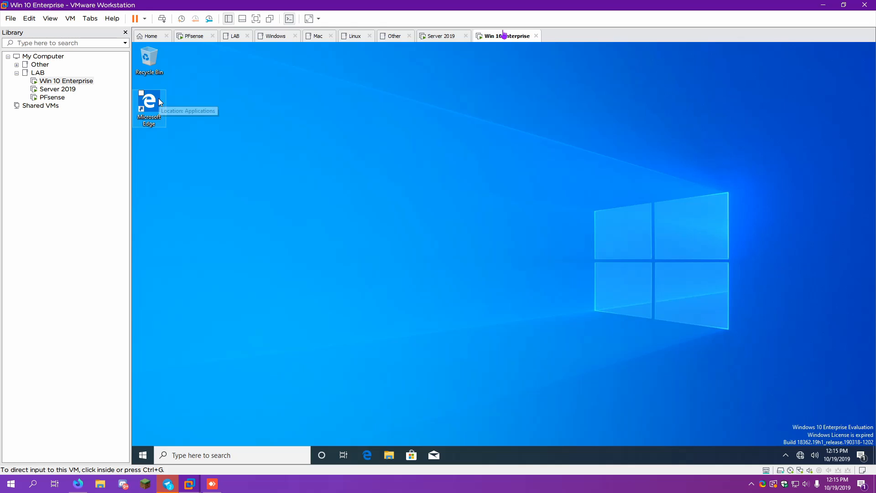
{"action": "double_click", "coordinate": [160, 102]}
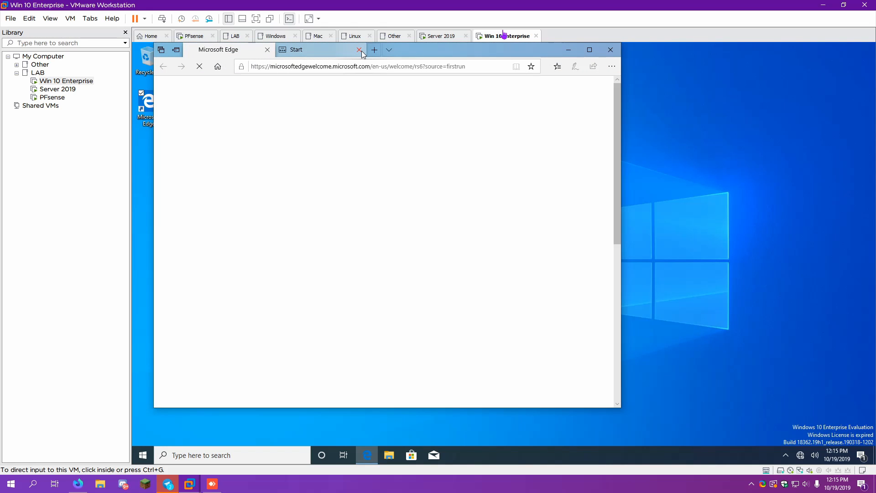
{"action": "left_click", "coordinate": [360, 51]}
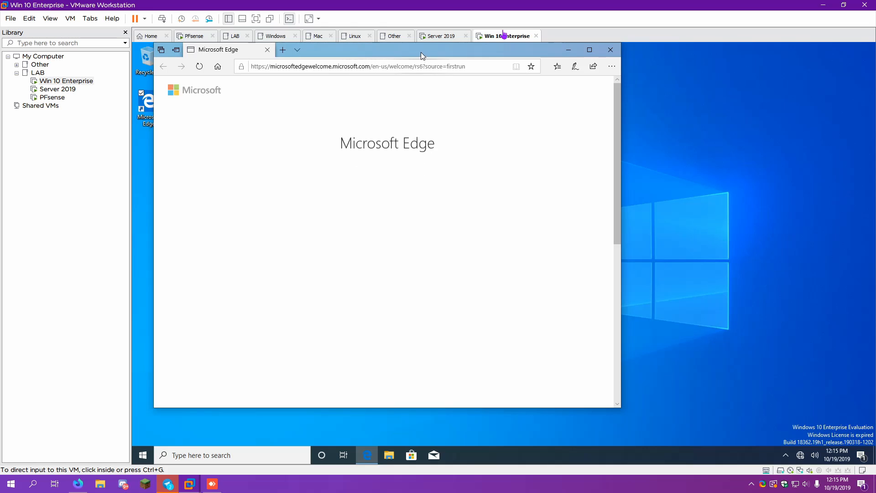
{"action": "left_click_drag", "start_coordinate": [423, 56], "coordinate": [557, 73]}
{"action": "left_click", "coordinate": [556, 85]}
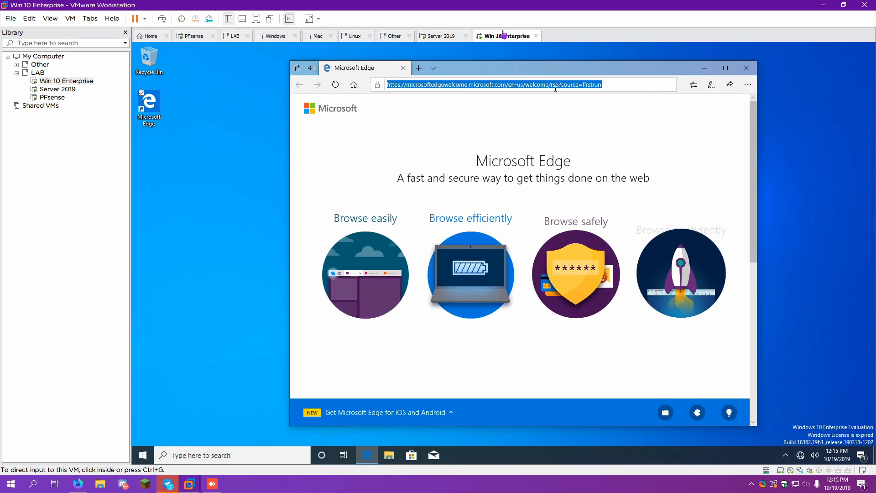
{"action": "type", "text": "google.com"}
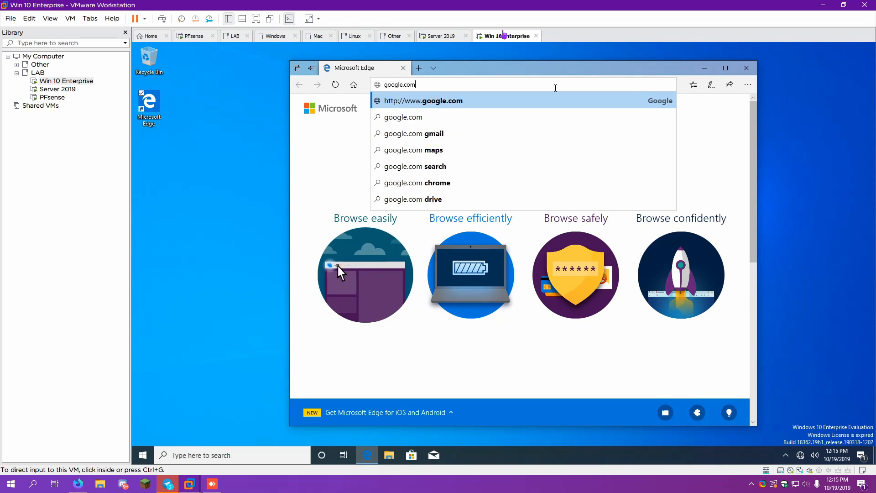
{"action": "key", "text": "Return"}
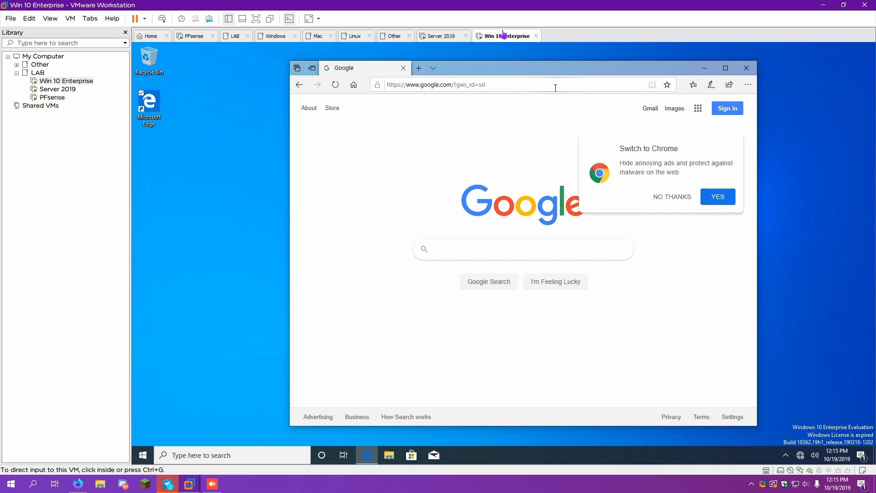
{"action": "left_click", "coordinate": [747, 68]}
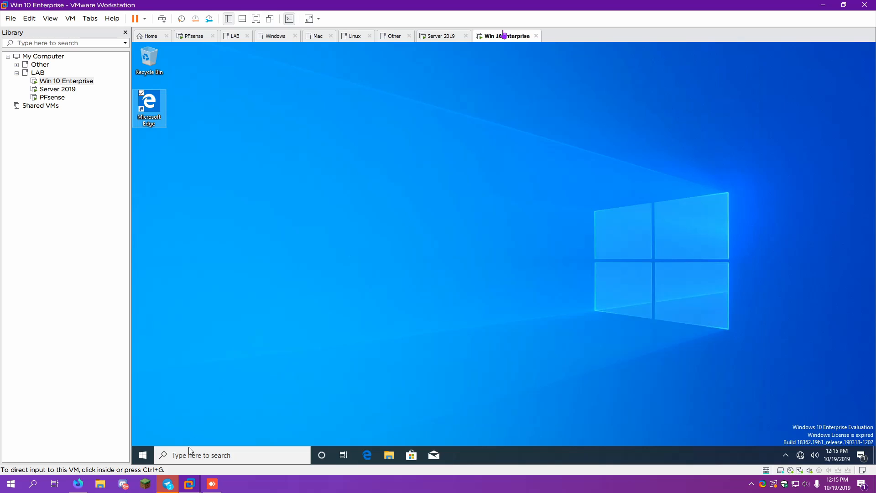
Refresh the desktop and run 'system control', closing the System folder it opens
{"action": "right_click", "coordinate": [570, 235]}
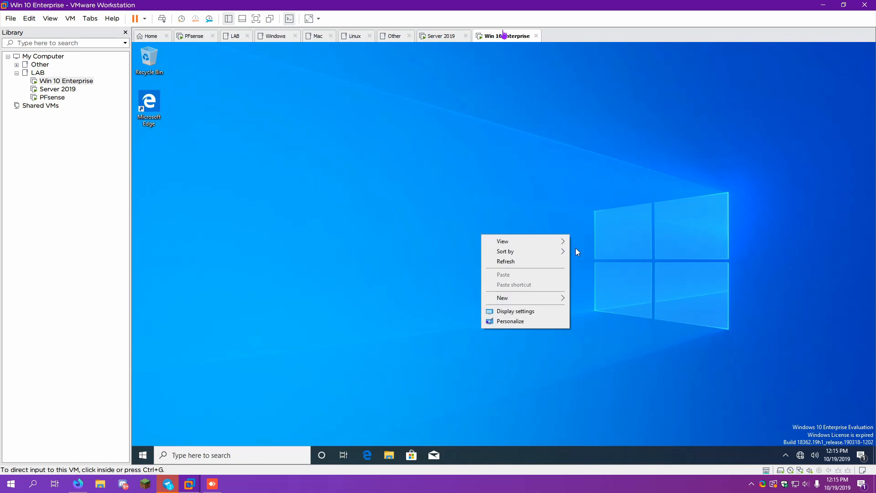
{"action": "left_click", "coordinate": [553, 266]}
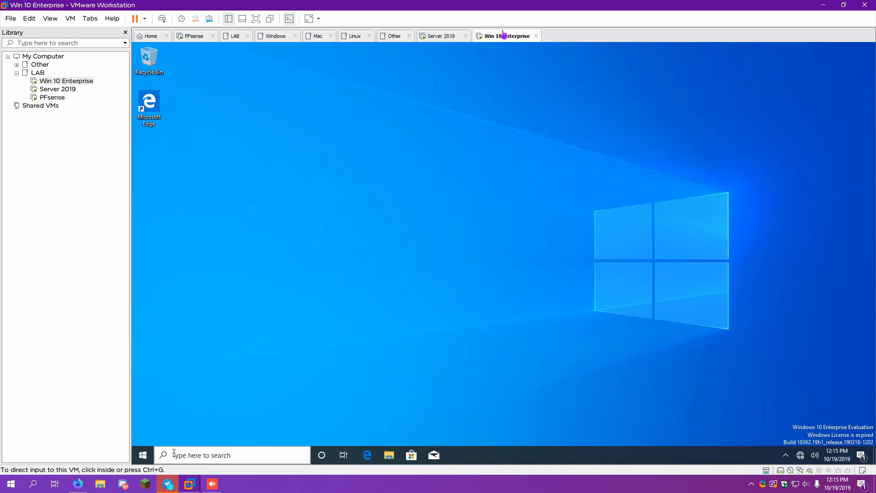
{"action": "right_click", "coordinate": [143, 455]}
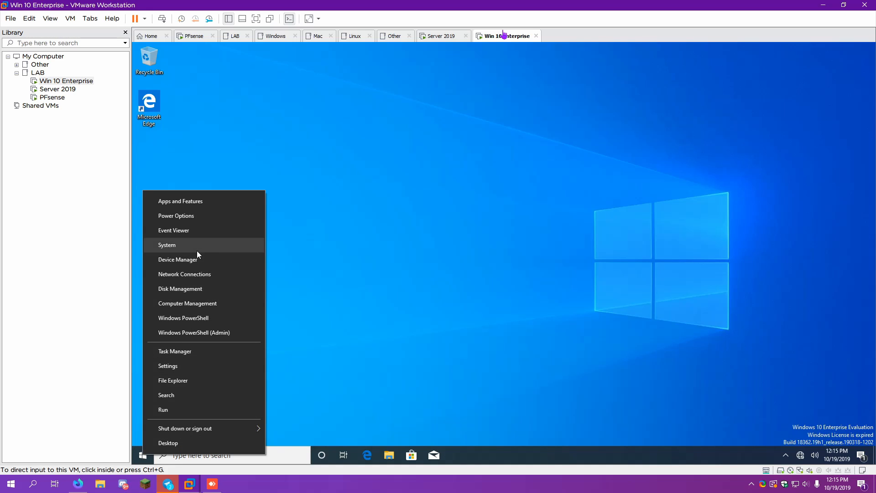
{"action": "left_click", "coordinate": [174, 409]}
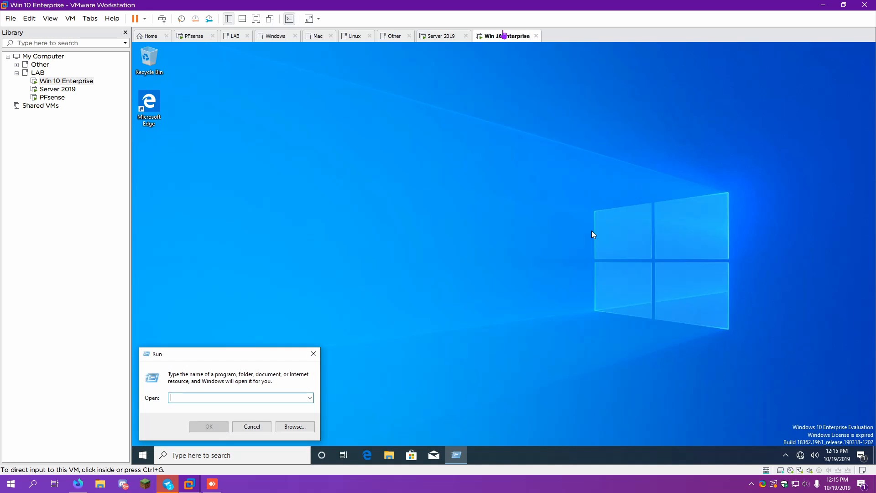
{"action": "type", "text": "system control"}
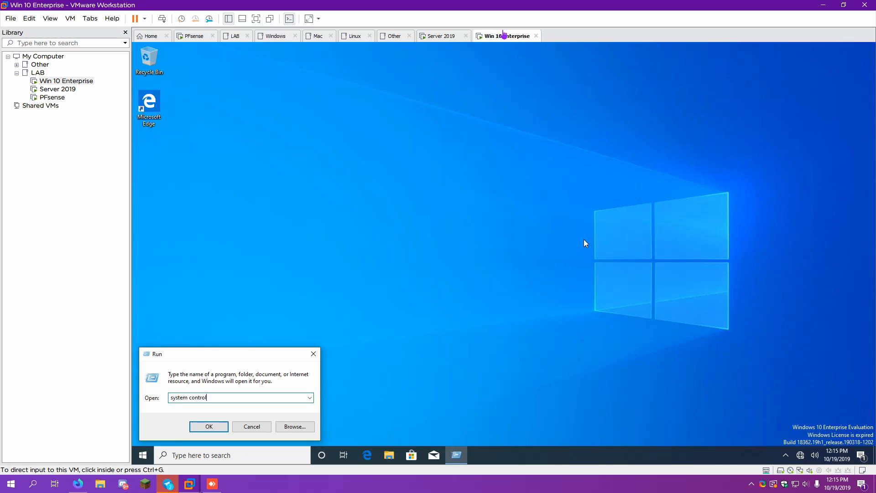
{"action": "key", "text": "Return"}
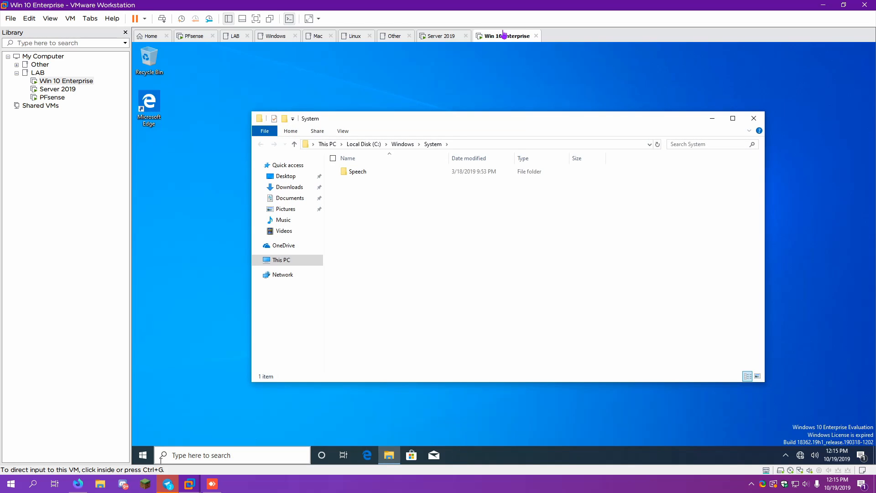
{"action": "left_click", "coordinate": [749, 119]}
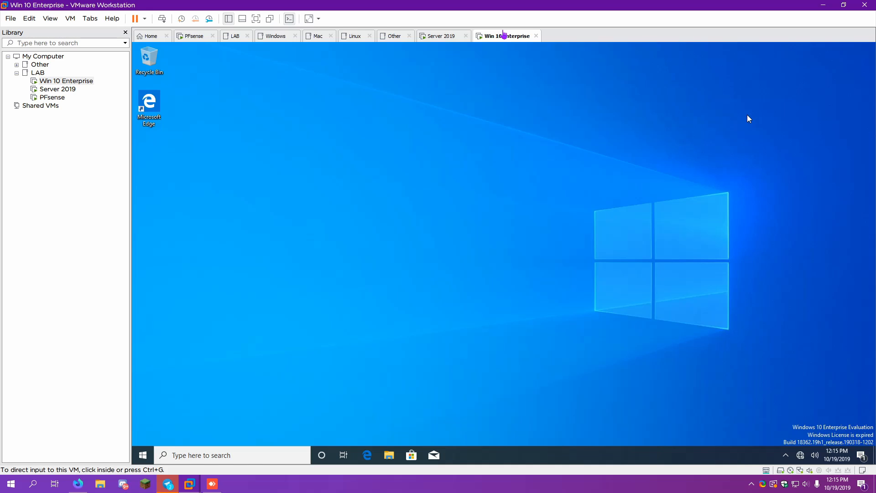
Open Control Panel from the Run box by entering 'control panel'
{"action": "right_click", "coordinate": [747, 116]}
{"action": "right_click", "coordinate": [144, 454]}
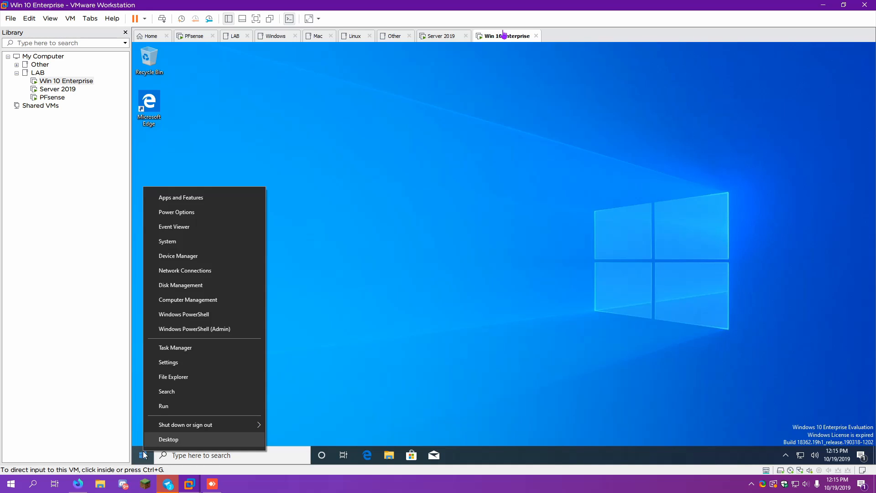
{"action": "left_click", "coordinate": [158, 407]}
{"action": "type", "text": "control panel"}
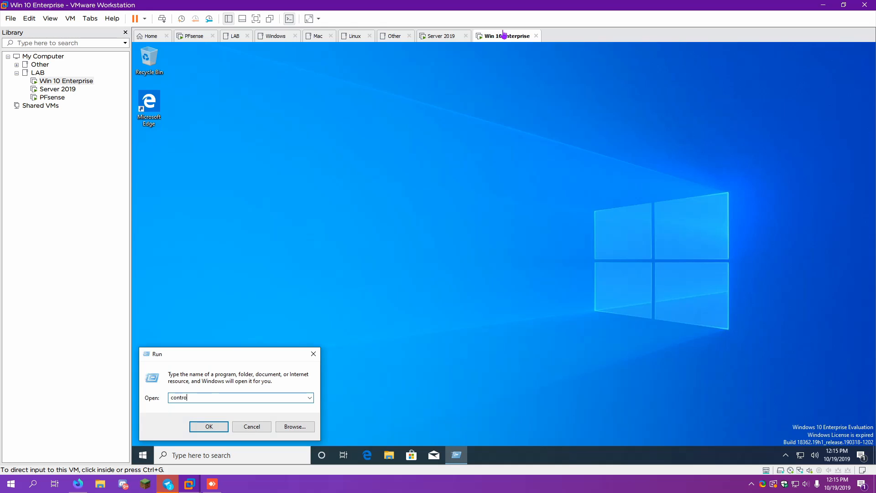
{"action": "key", "text": "Return"}
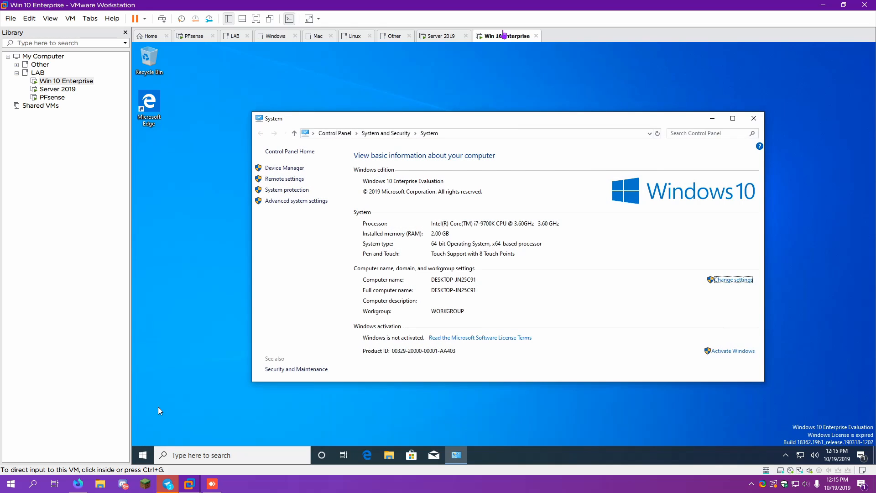
Activate Windows 10 by running the activation troubleshooter, then dismiss the success message
{"action": "left_click", "coordinate": [735, 354]}
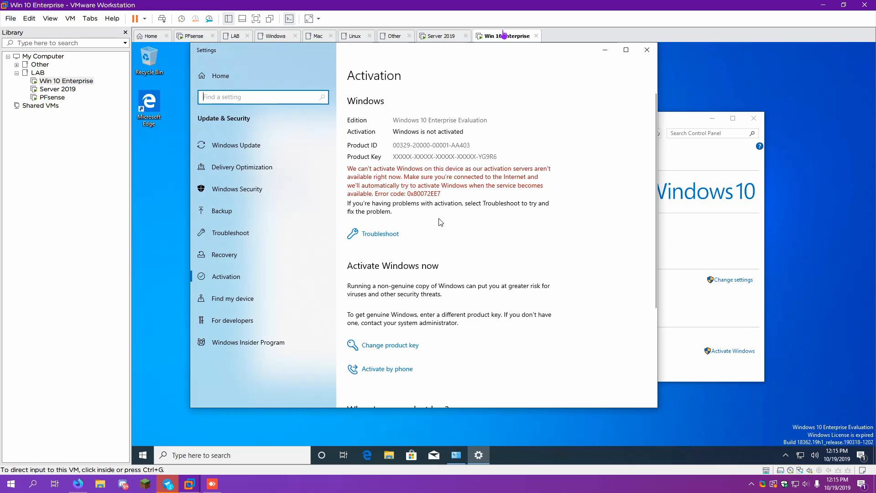
{"action": "left_click", "coordinate": [393, 235]}
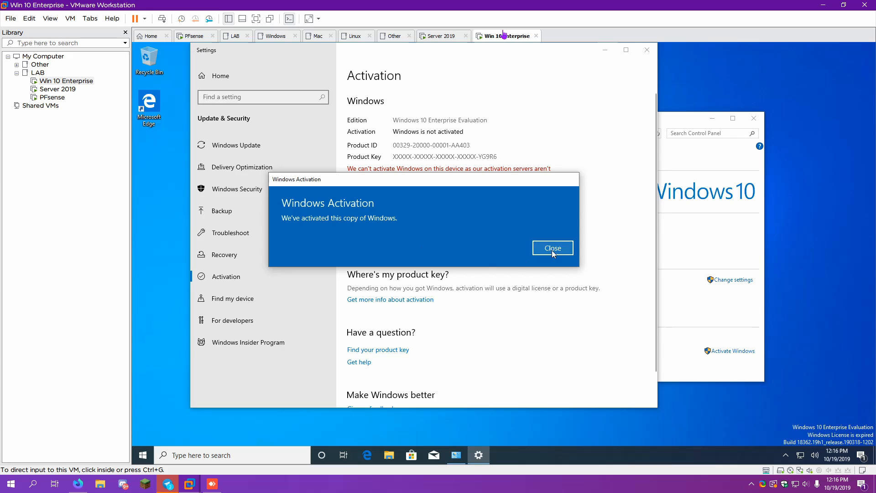
{"action": "left_click", "coordinate": [552, 250]}
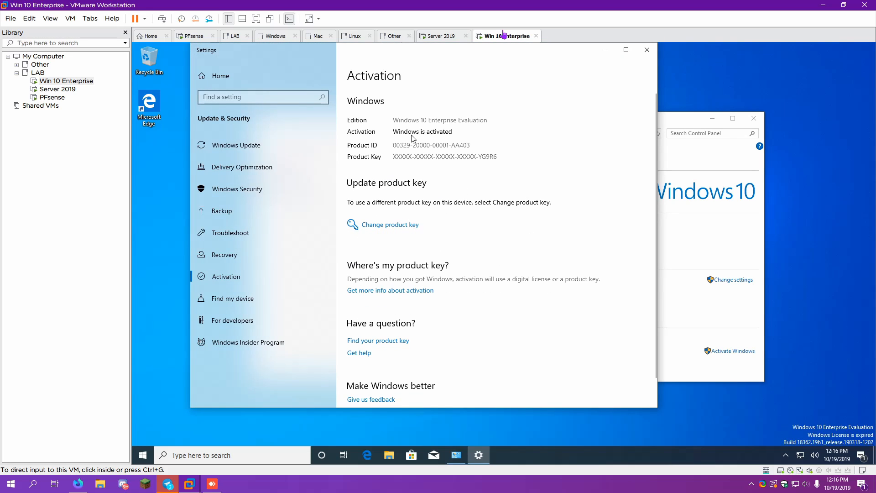
Confirm activation in System info, close it, and refresh the desktop to show 'Windows License valid for 90 days'
{"action": "left_click", "coordinate": [718, 165]}
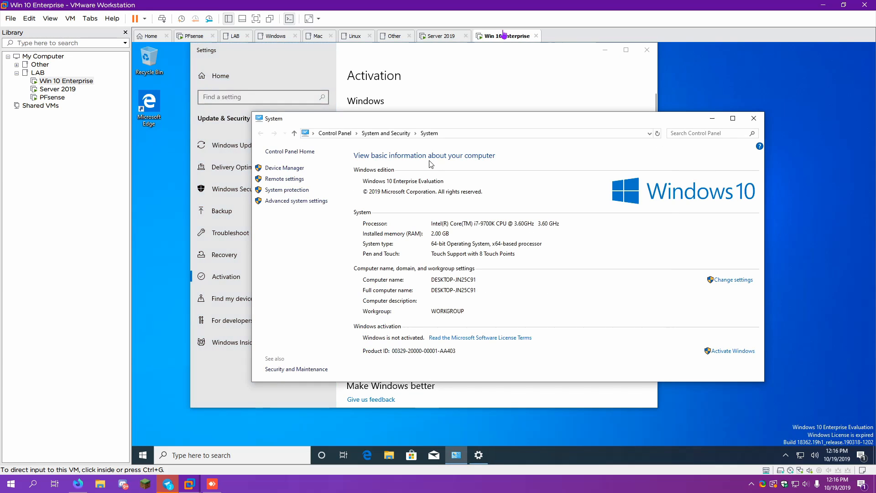
{"action": "left_click", "coordinate": [392, 133]}
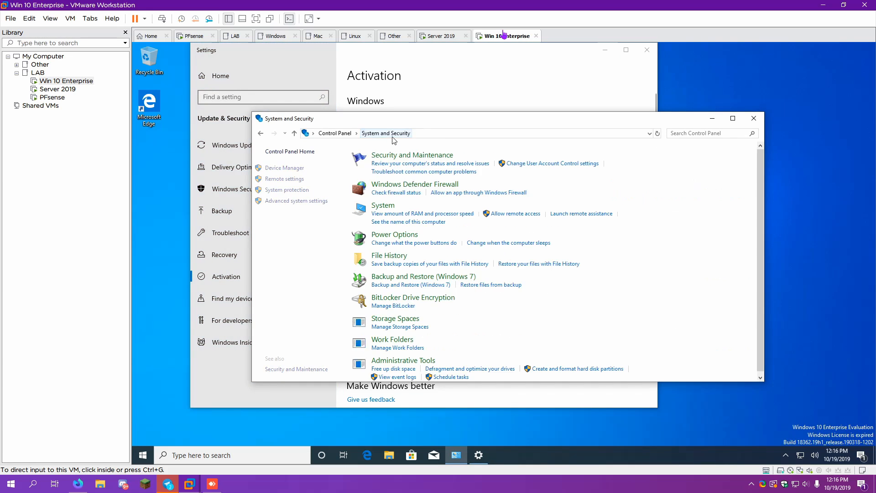
{"action": "left_click", "coordinate": [383, 206]}
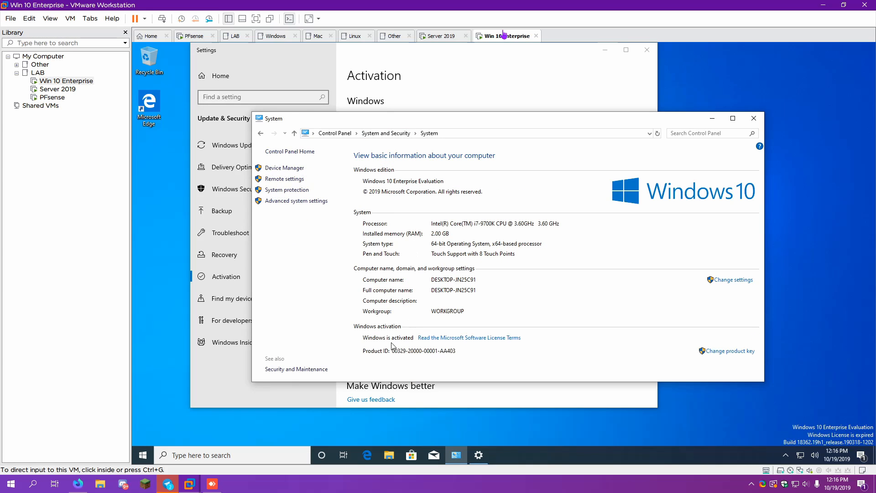
{"action": "left_click", "coordinate": [754, 118]}
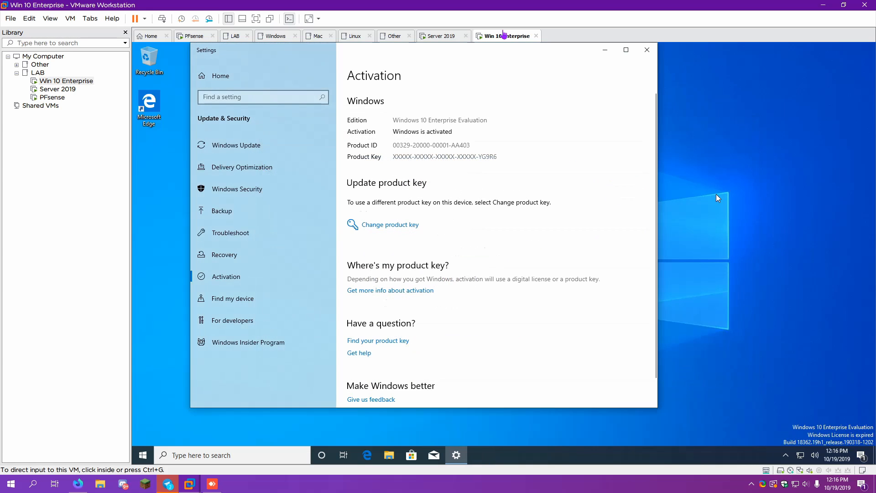
{"action": "right_click", "coordinate": [714, 198]}
{"action": "left_click", "coordinate": [699, 225]}
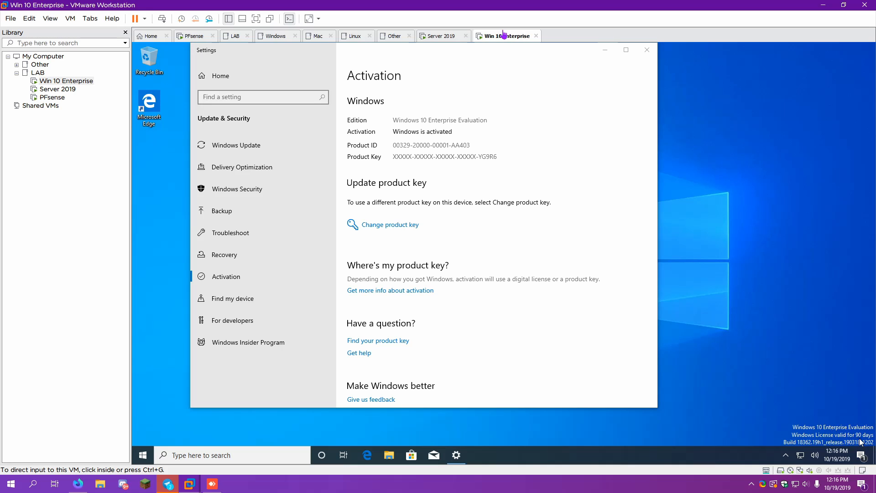
Close the activation window and open Update & Security in Windows Settings
{"action": "left_click", "coordinate": [648, 50]}
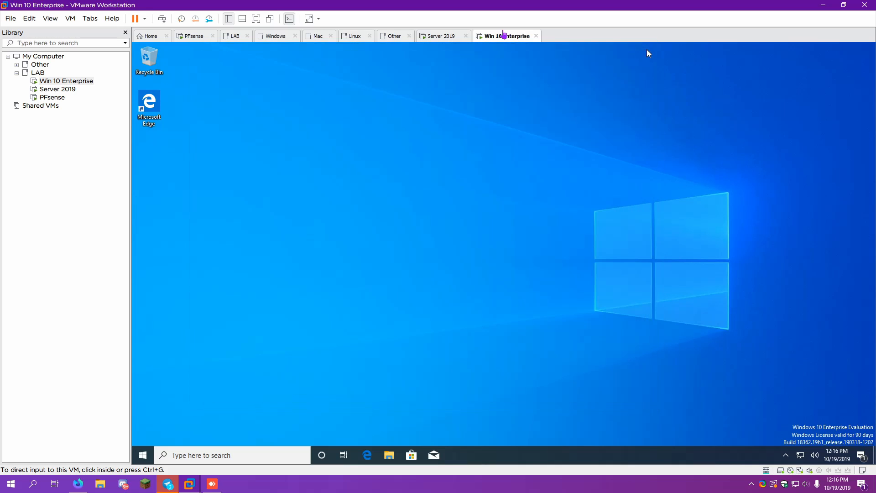
{"action": "left_click", "coordinate": [134, 455]}
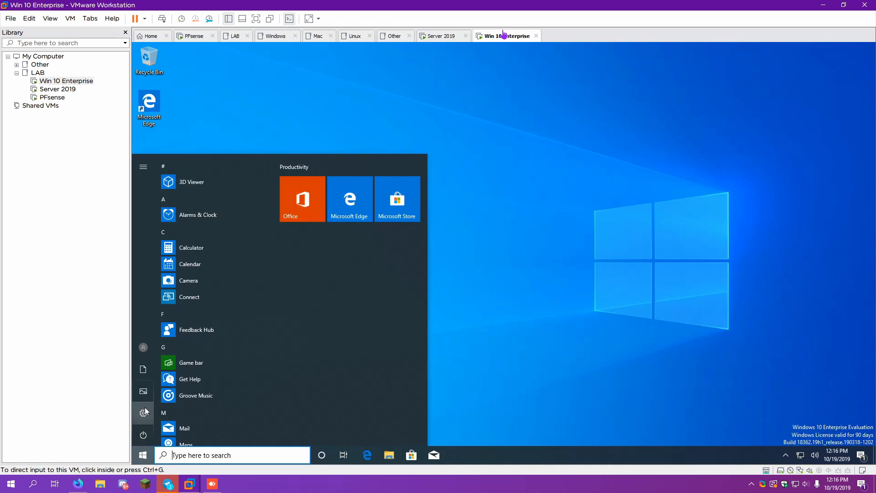
{"action": "left_click", "coordinate": [144, 407]}
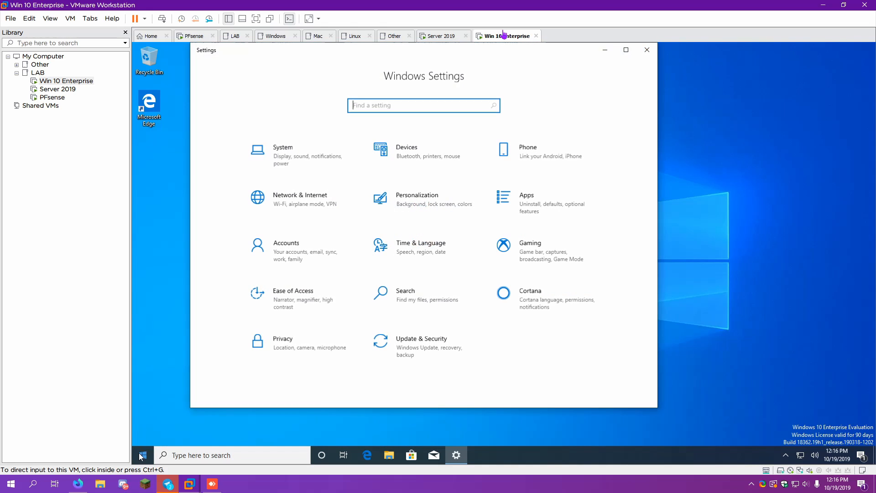
{"action": "left_click", "coordinate": [143, 455]}
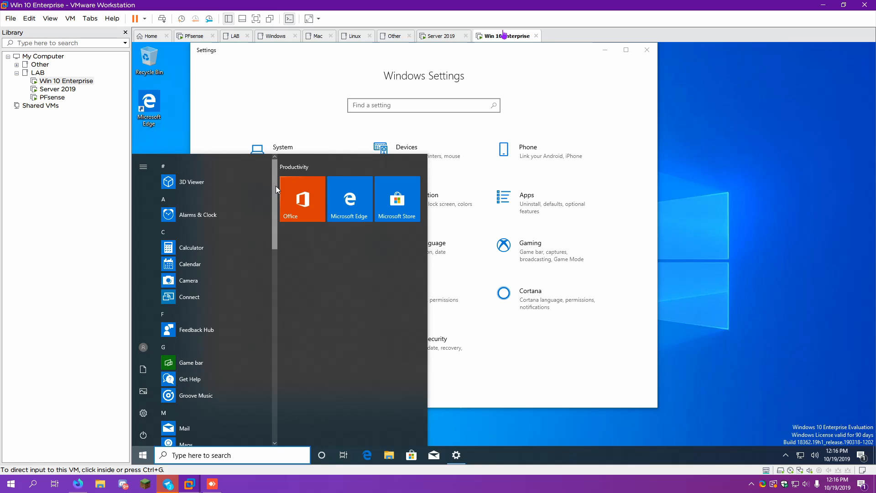
{"action": "left_click_drag", "start_coordinate": [276, 186], "coordinate": [277, 385]}
{"action": "left_click", "coordinate": [596, 361]}
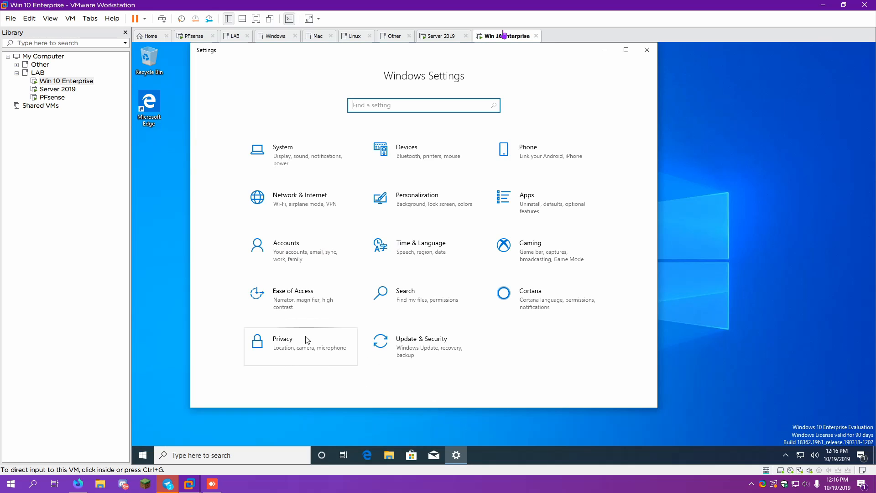
{"action": "left_click", "coordinate": [459, 353]}
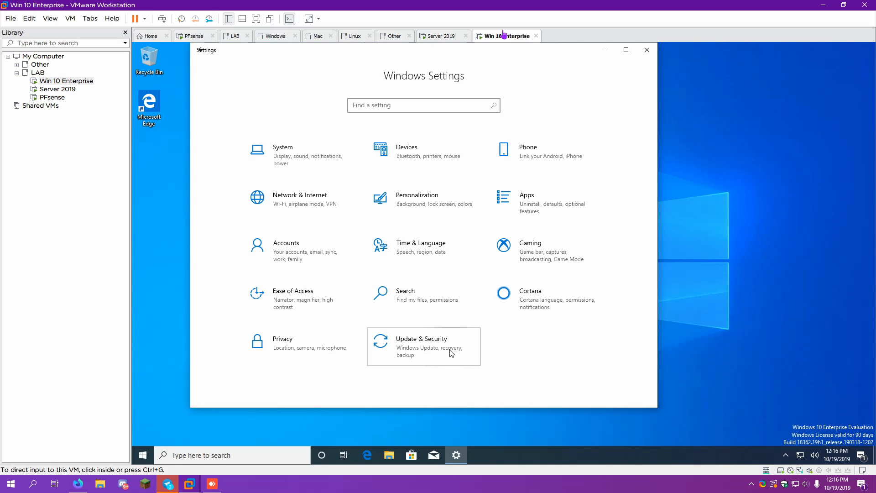
Check for Windows updates, then look at the Server 2019 guest's tab
{"action": "left_click_drag", "start_coordinate": [414, 56], "coordinate": [467, 66]}
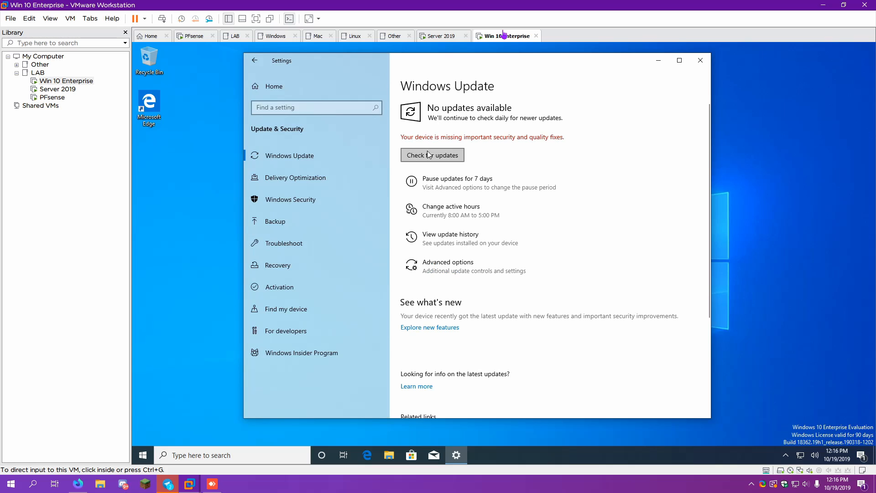
{"action": "left_click", "coordinate": [428, 154]}
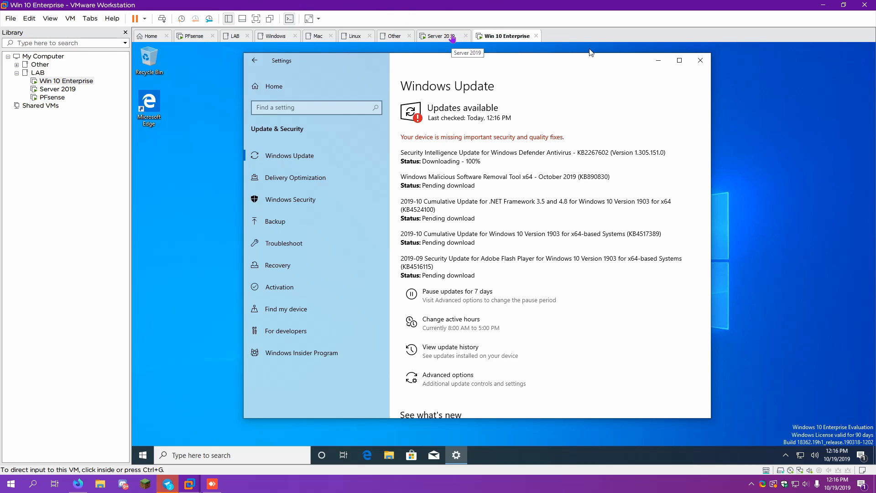
{"action": "left_click", "coordinate": [453, 39]}
Return to the Win 10 Enterprise guest to watch its updates download and install
{"action": "left_click", "coordinate": [500, 38]}
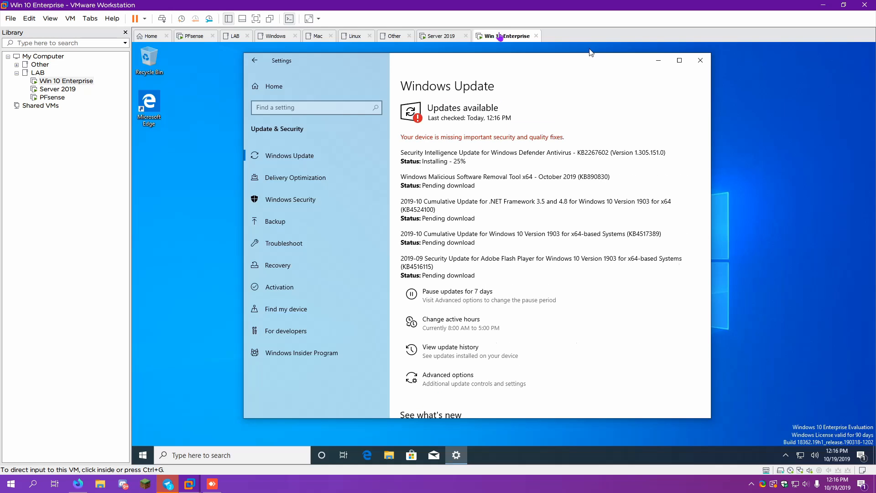